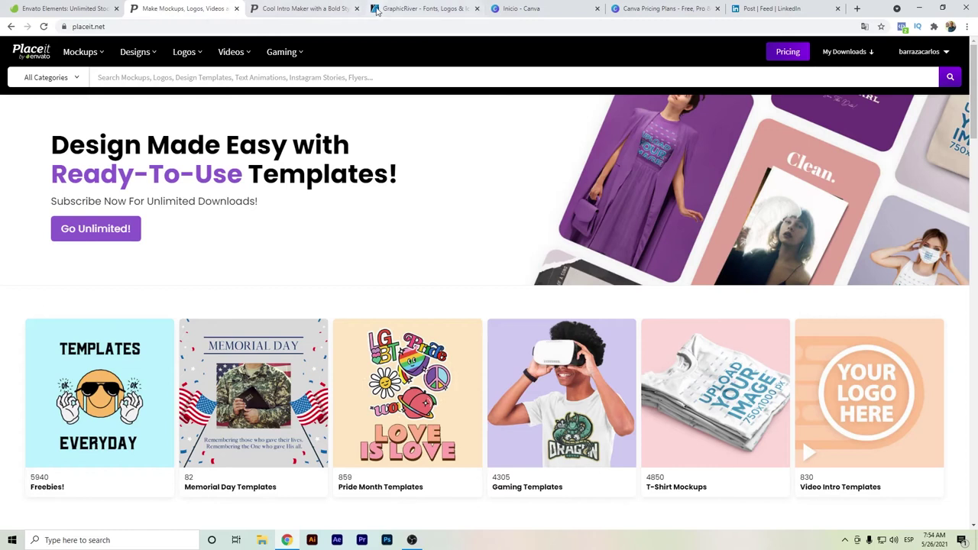
Step: Switch from the Placeit tab to the 'Inicio - Canva' home page
left_click(541, 8)
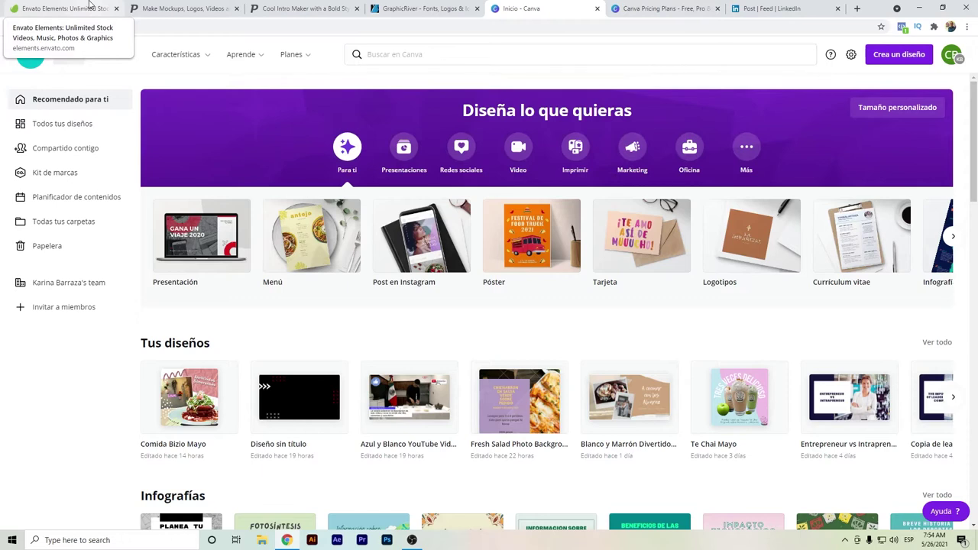
Step: Leave Canva and switch to the Envato Elements home page tab
left_click(90, 4)
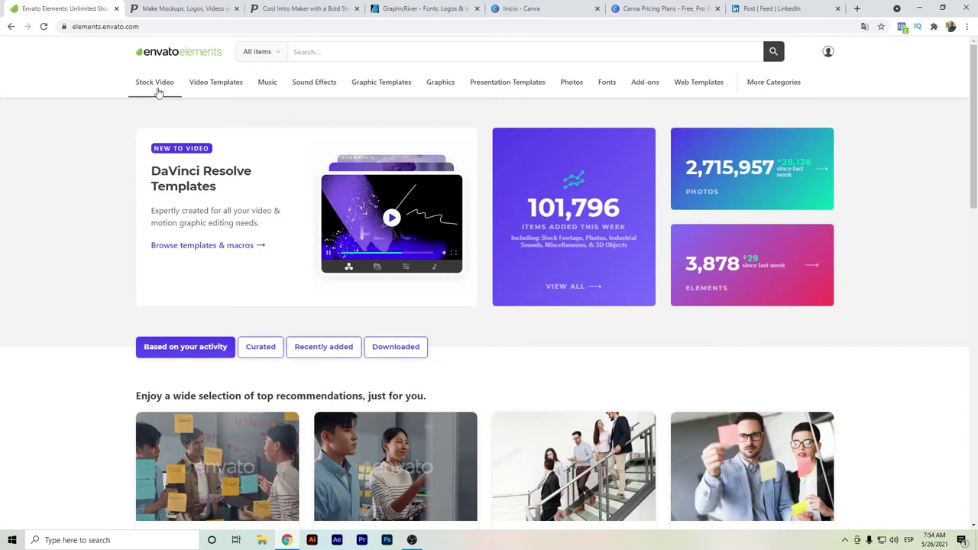
mouse_move(158, 90)
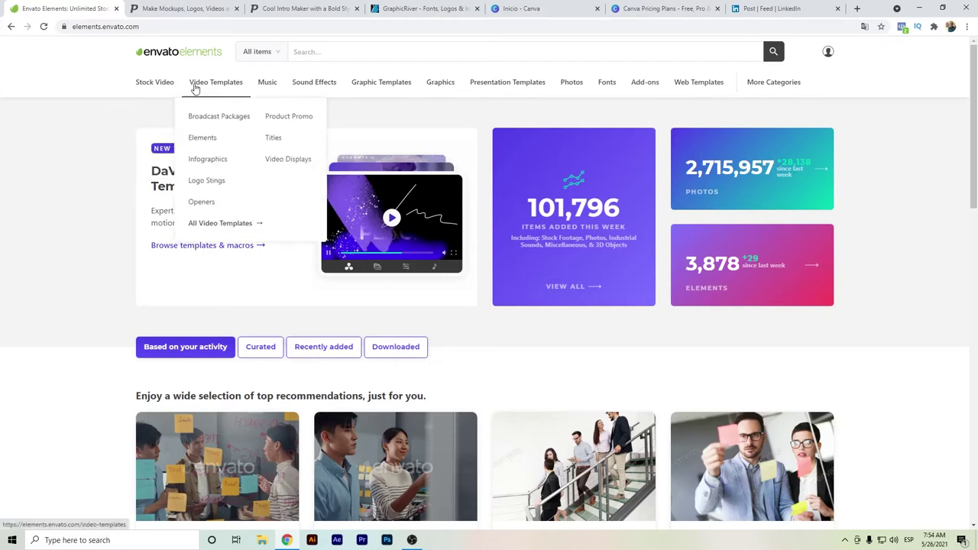
mouse_move(342, 93)
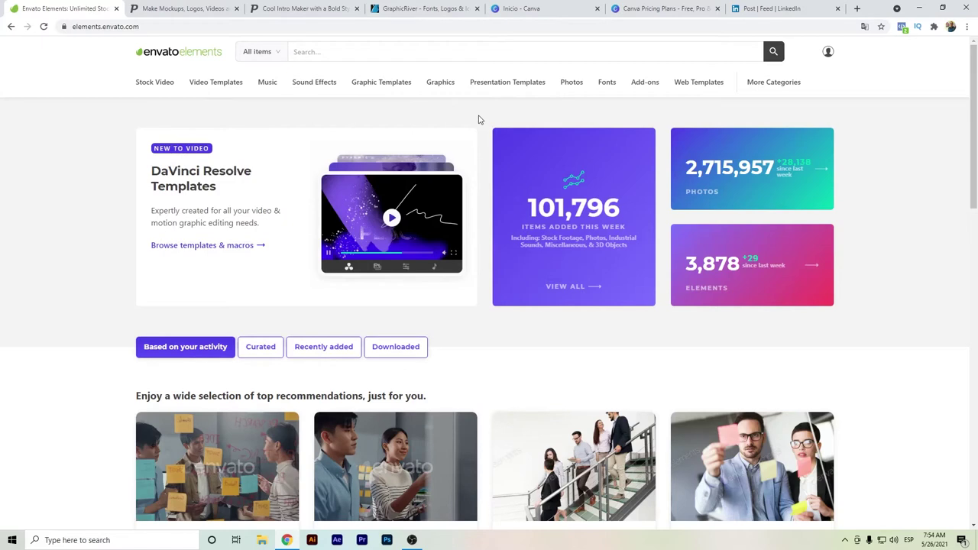
scroll(480, 120, "down", 4)
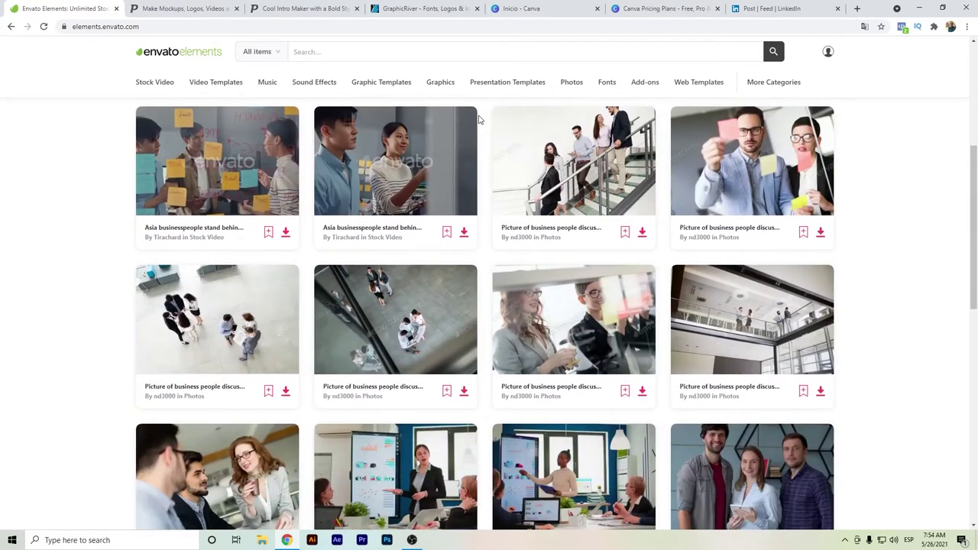
scroll(480, 120, "down", 1)
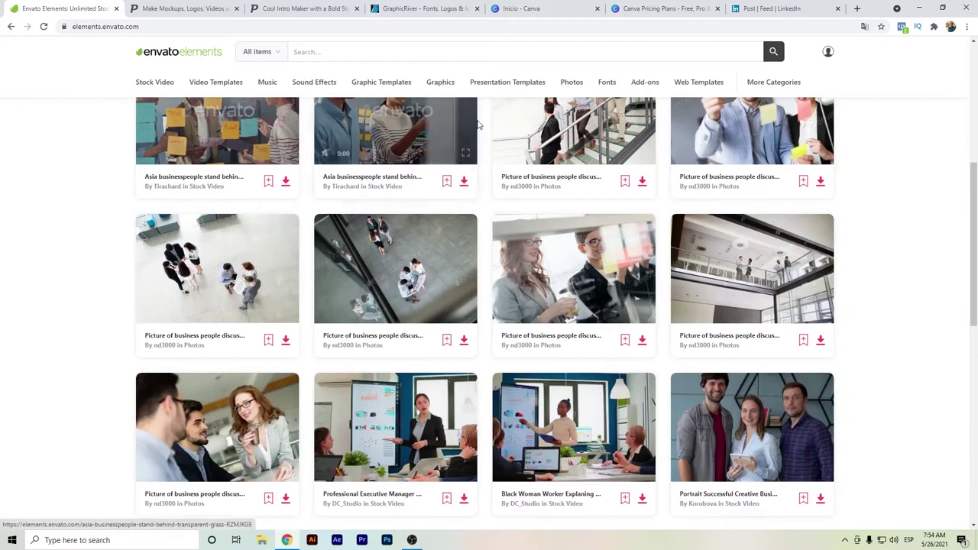
scroll(490, 134, "up", 1)
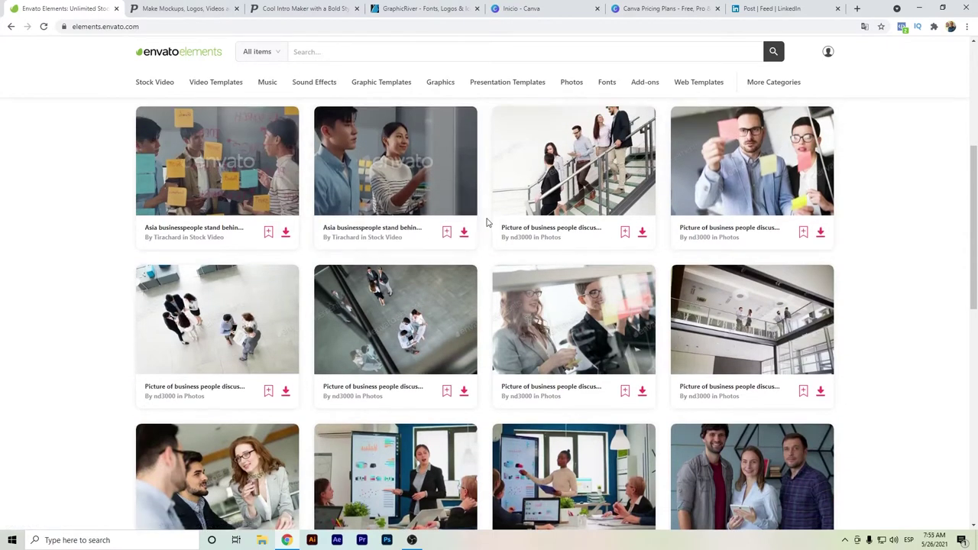
mouse_move(463, 220)
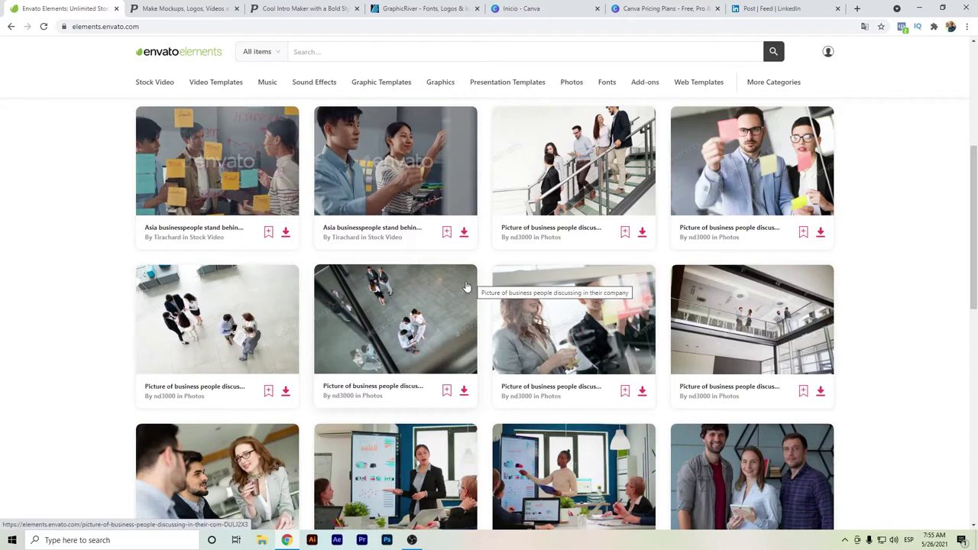
scroll(467, 287, "down", 2)
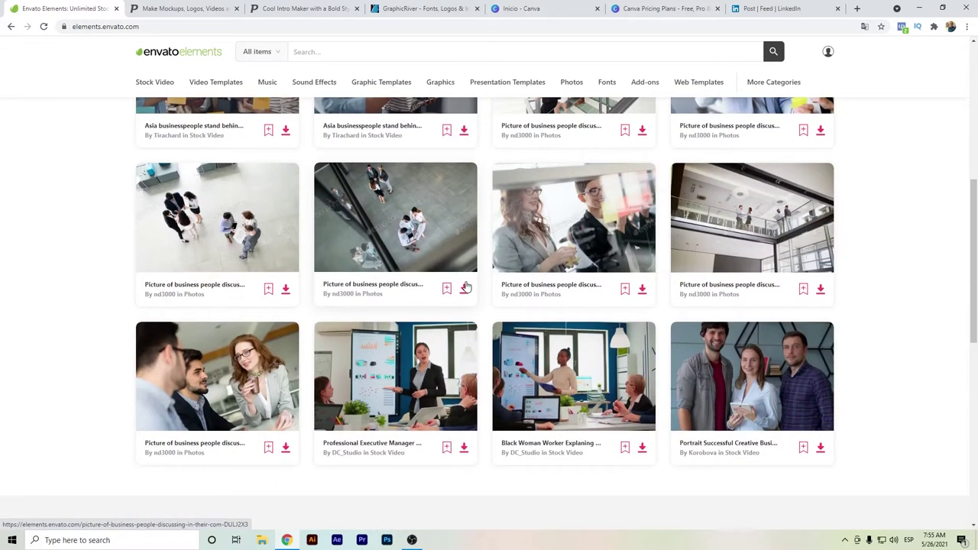
scroll(482, 297, "down", 4)
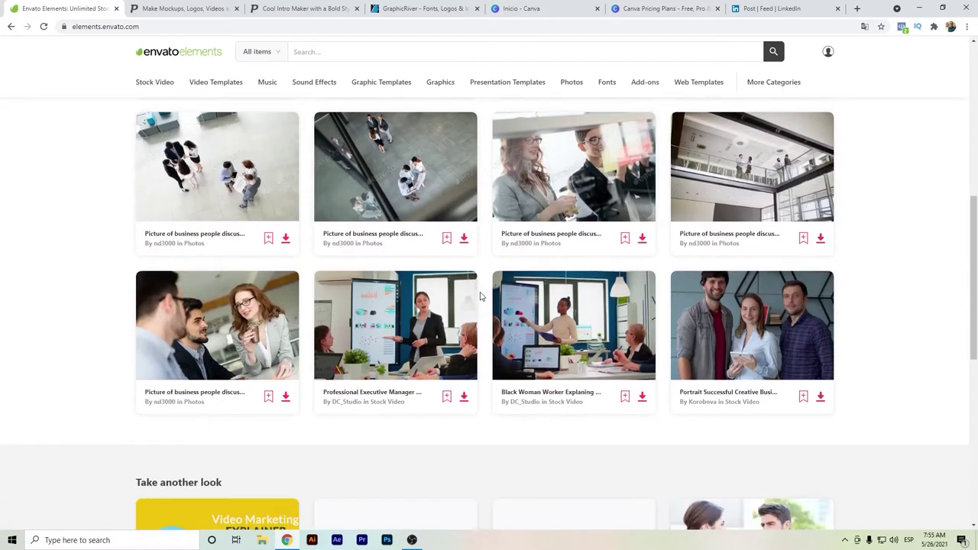
scroll(481, 296, "down", 1)
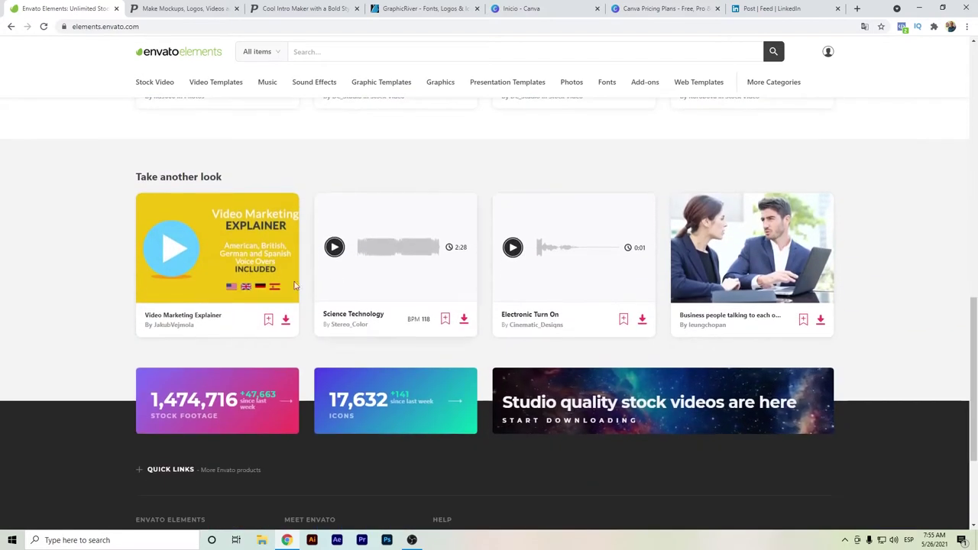
mouse_move(258, 286)
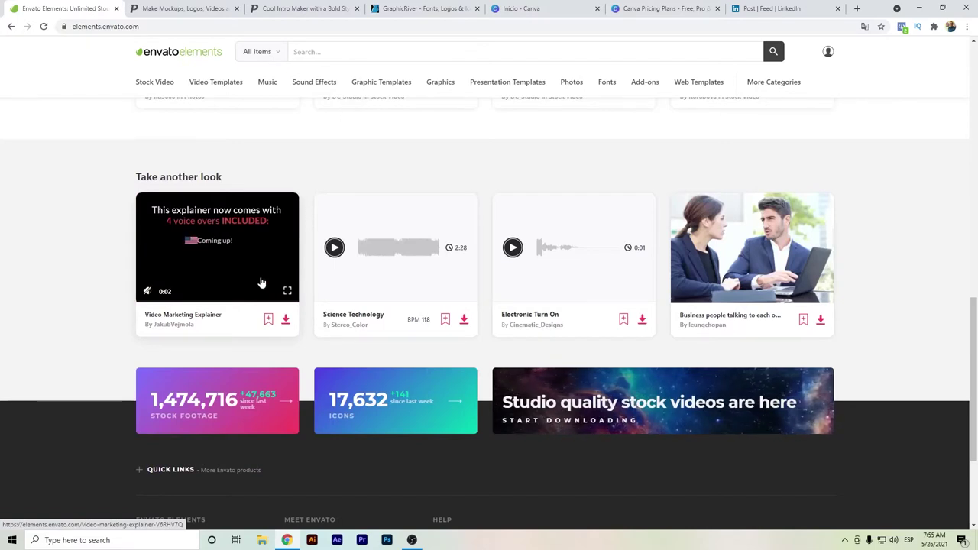
scroll(260, 282, "up", 8)
scroll(260, 283, "up", 3)
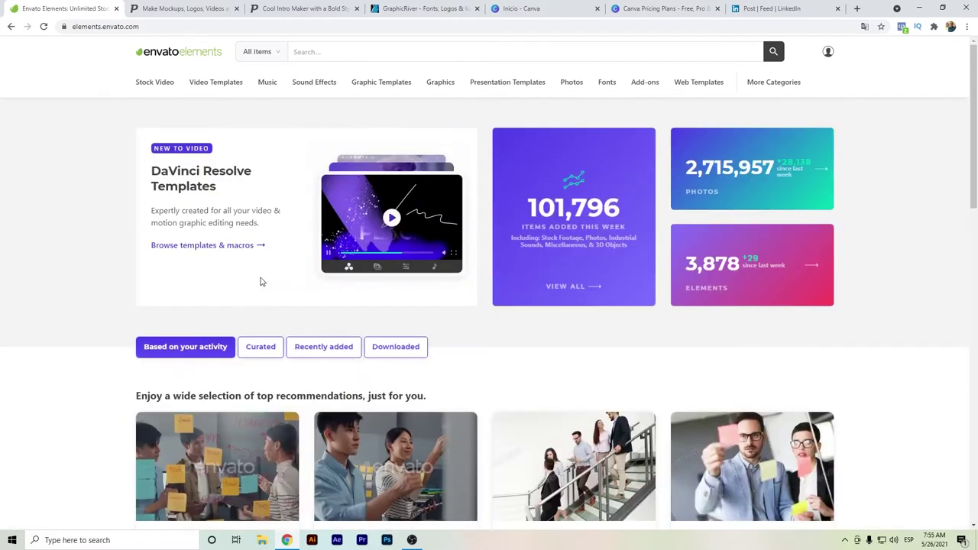
mouse_move(243, 91)
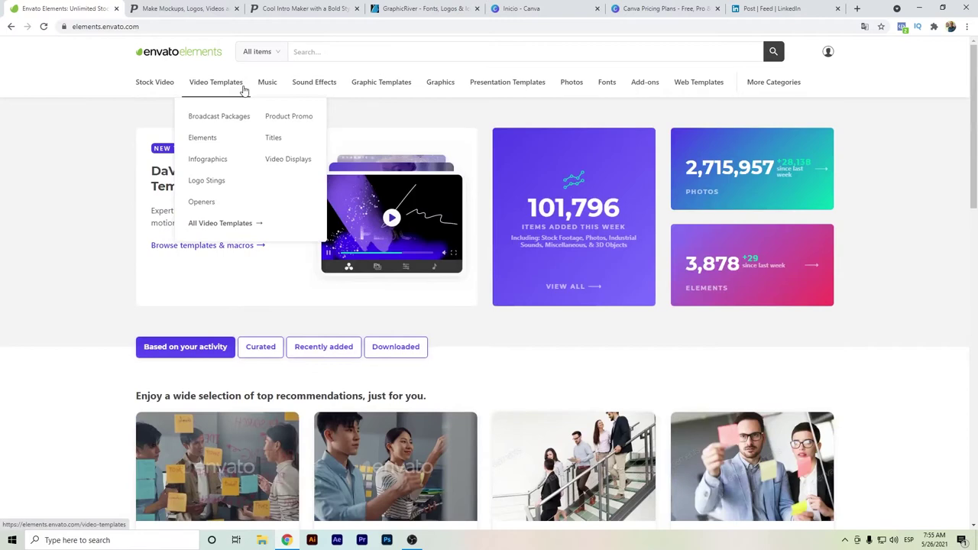
Step: Open the Shopping and E-Commerce – Animation Icons (MOGRT) template and dismiss the add-to-project dialog
left_click(236, 90)
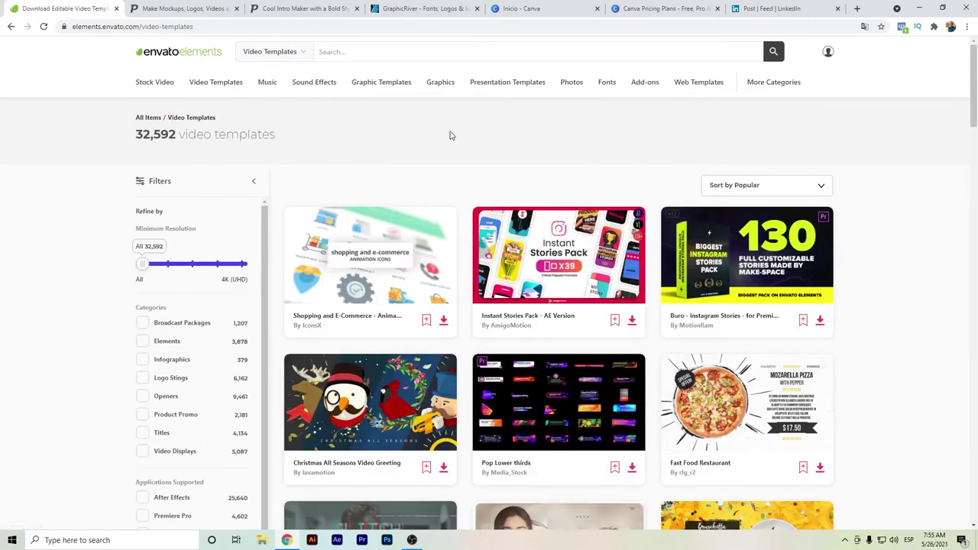
left_click(442, 328)
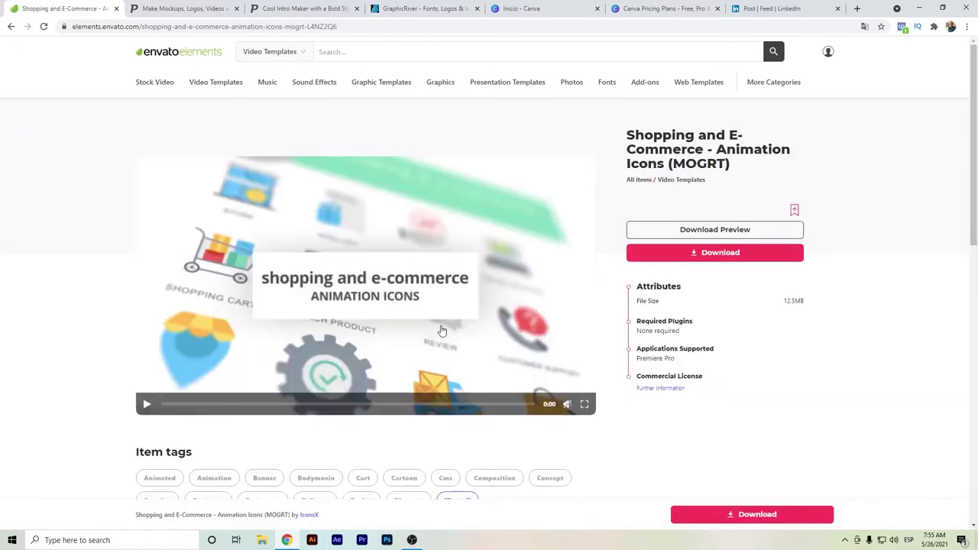
left_click(740, 252)
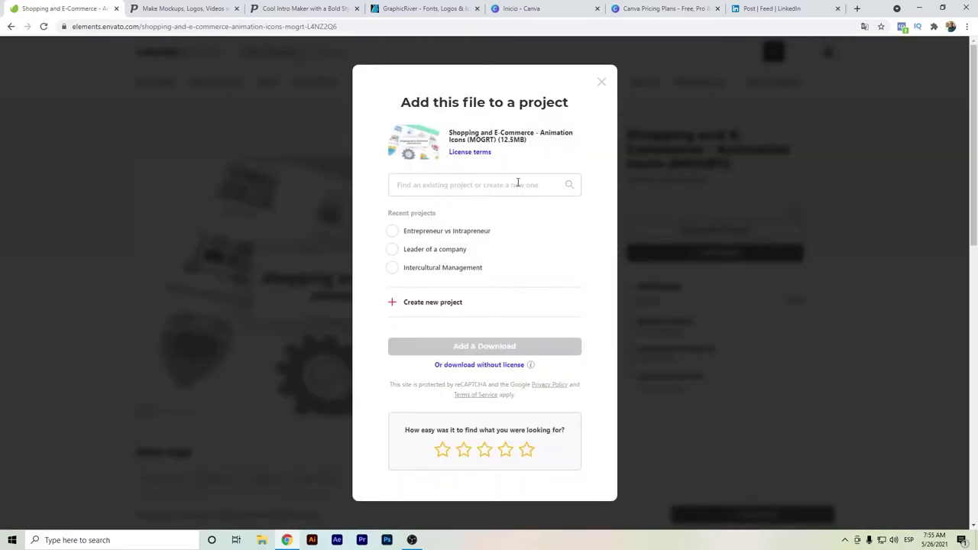
left_click(603, 82)
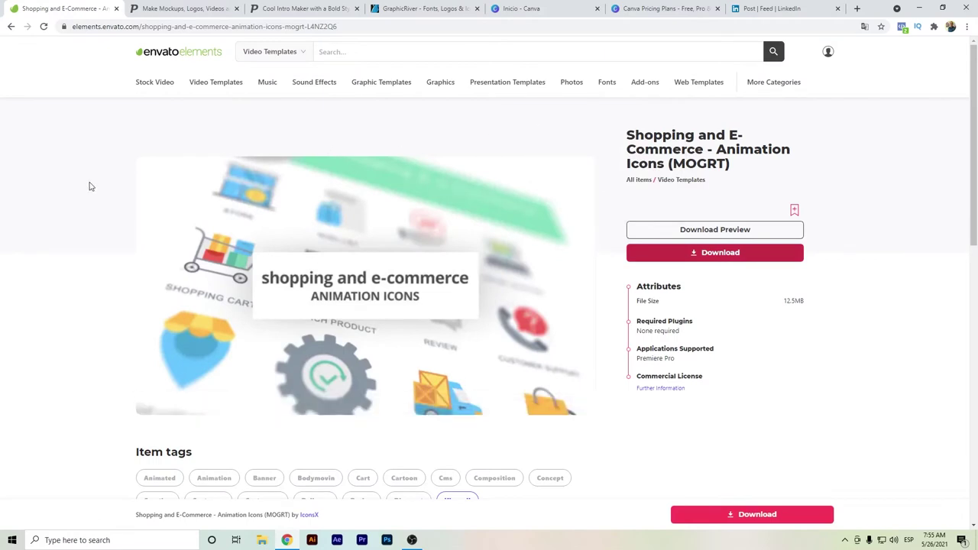
mouse_move(195, 101)
mouse_move(363, 267)
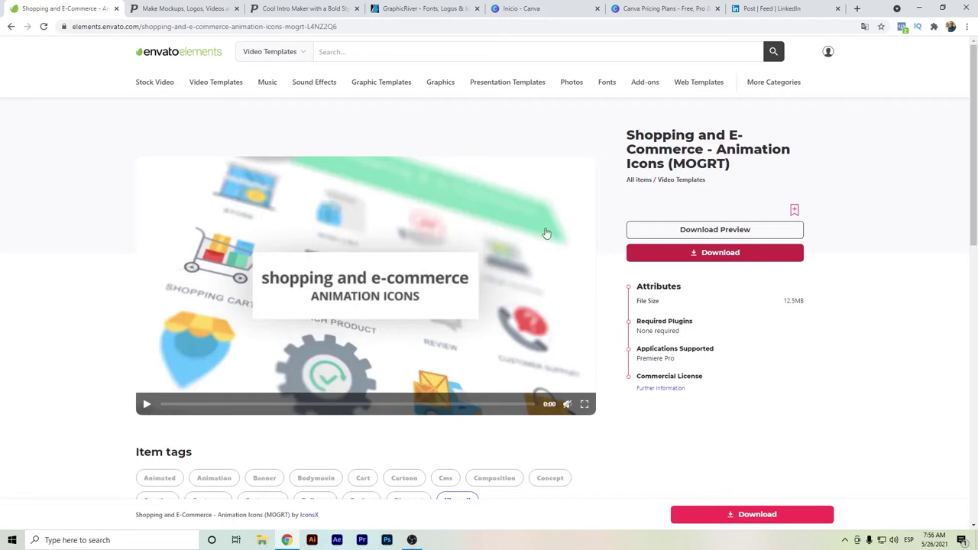
Step: Look at Sound Effects, then open the Graphic Templates listing and scroll down through it
left_click(327, 90)
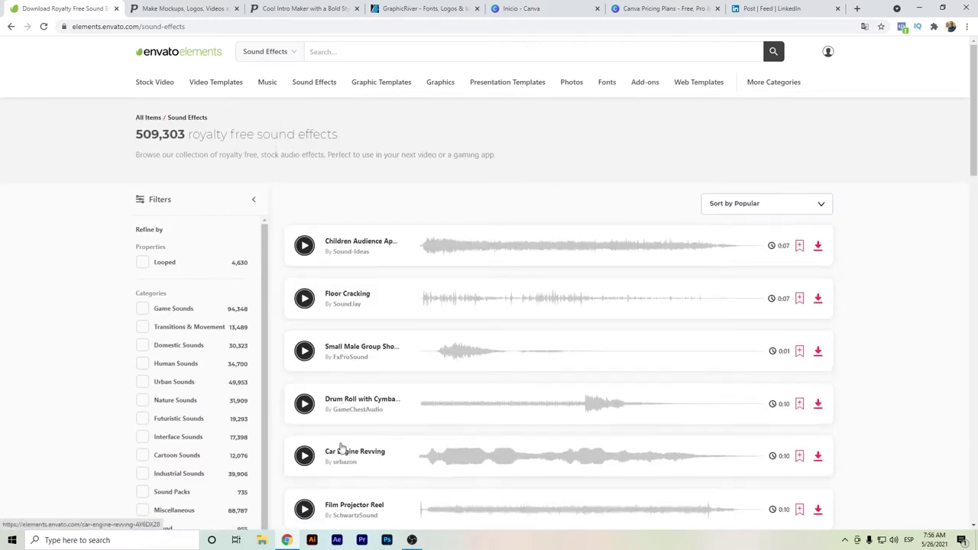
left_click(389, 87)
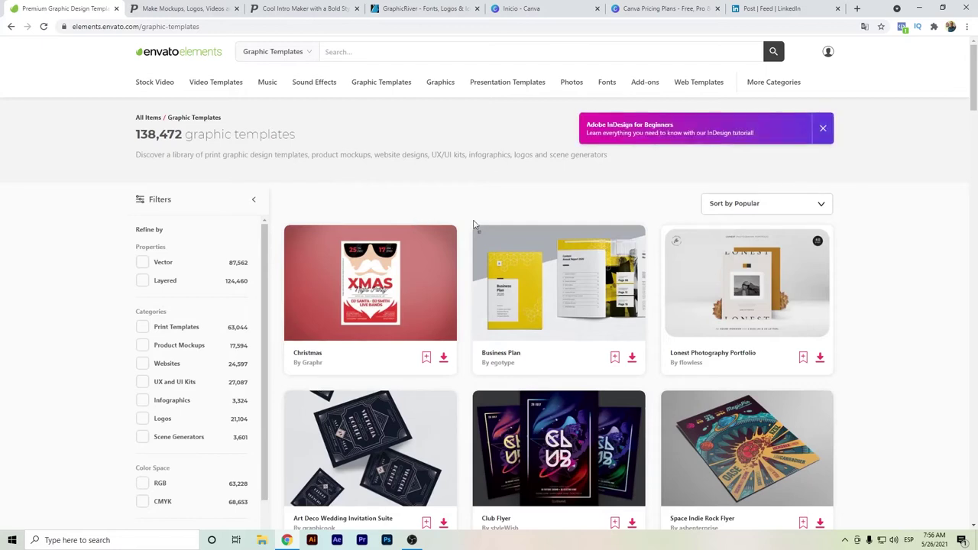
scroll(474, 224, "down", 1)
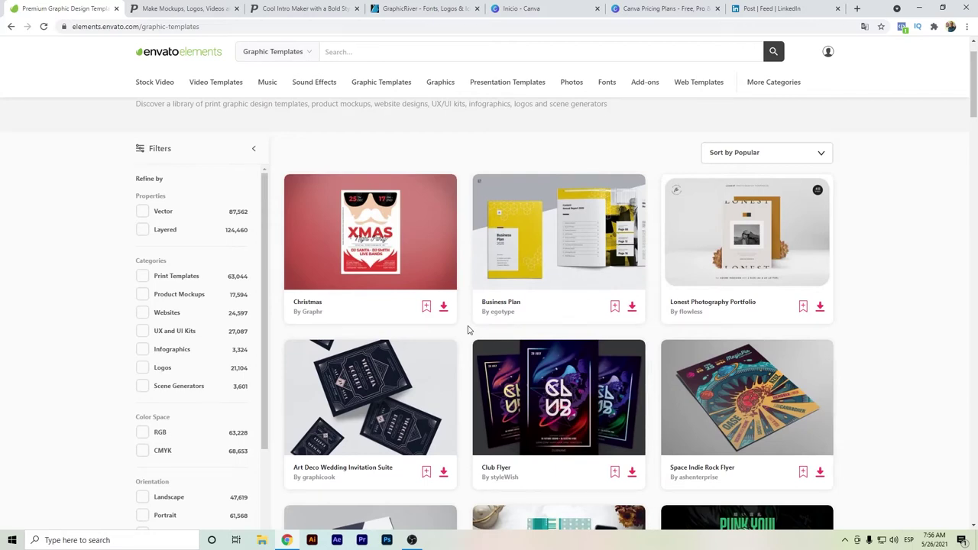
scroll(469, 330, "down", 4)
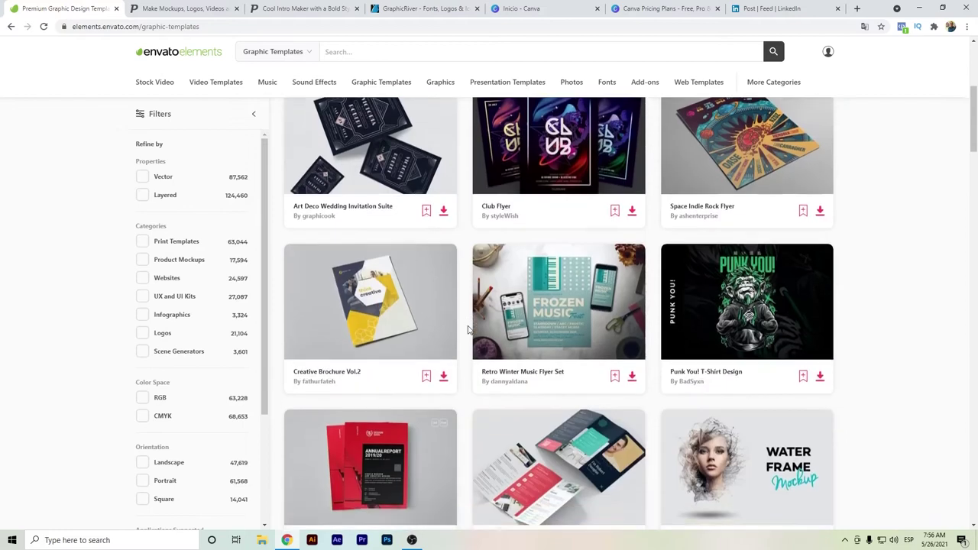
scroll(469, 330, "down", 3)
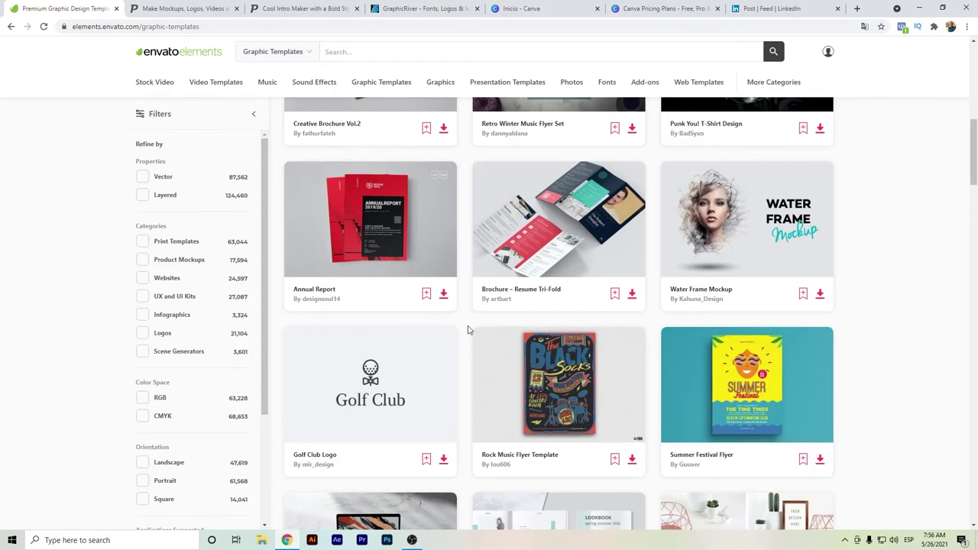
scroll(469, 330, "down", 3)
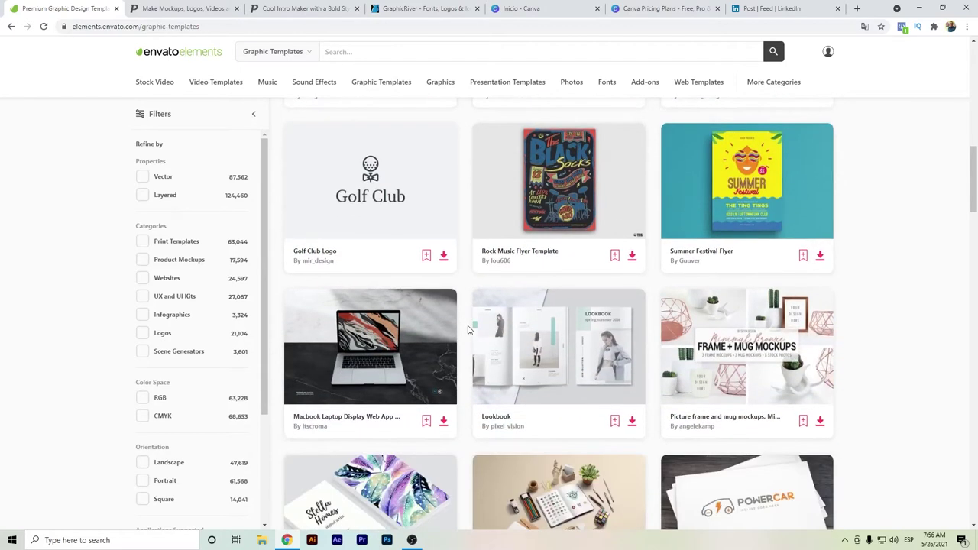
scroll(466, 336, "down", 4)
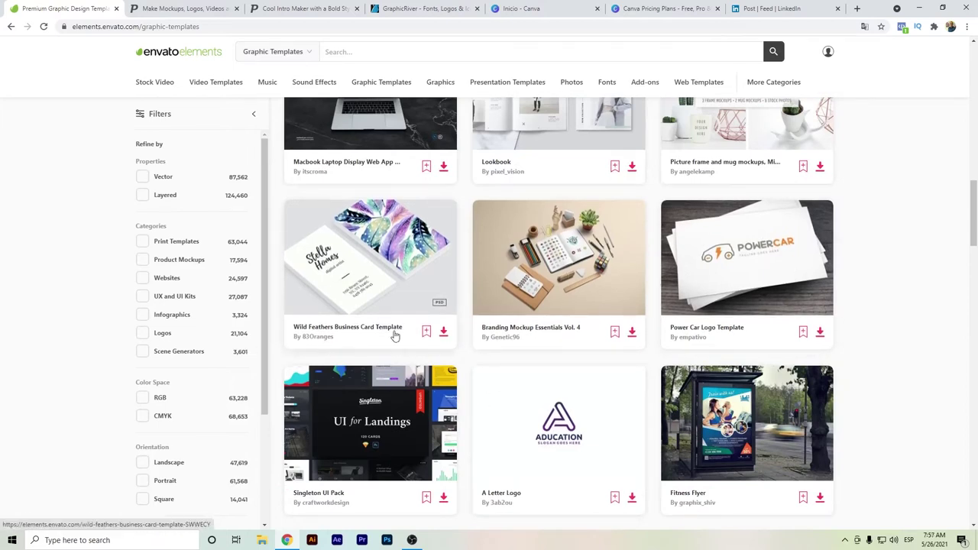
scroll(440, 327, "down", 1)
scroll(440, 327, "down", 6)
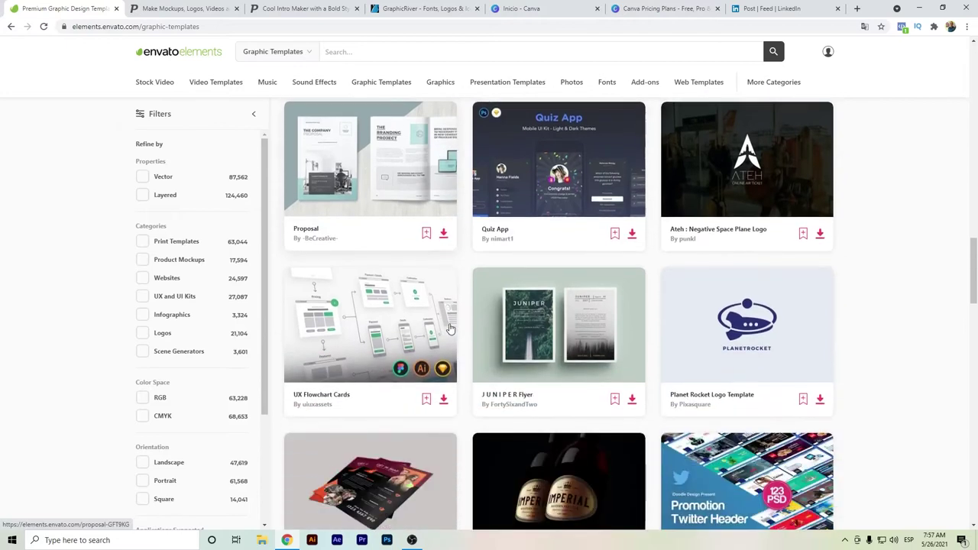
scroll(449, 327, "down", 1)
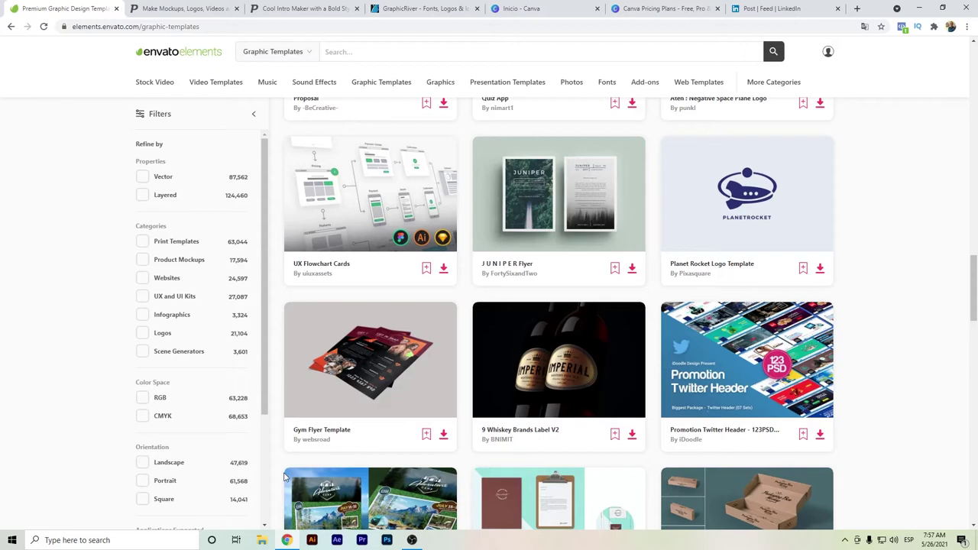
Step: Scroll back to the top of the Graphic Templates grid and switch to the Placeit tab
scroll(284, 476, "down", 5)
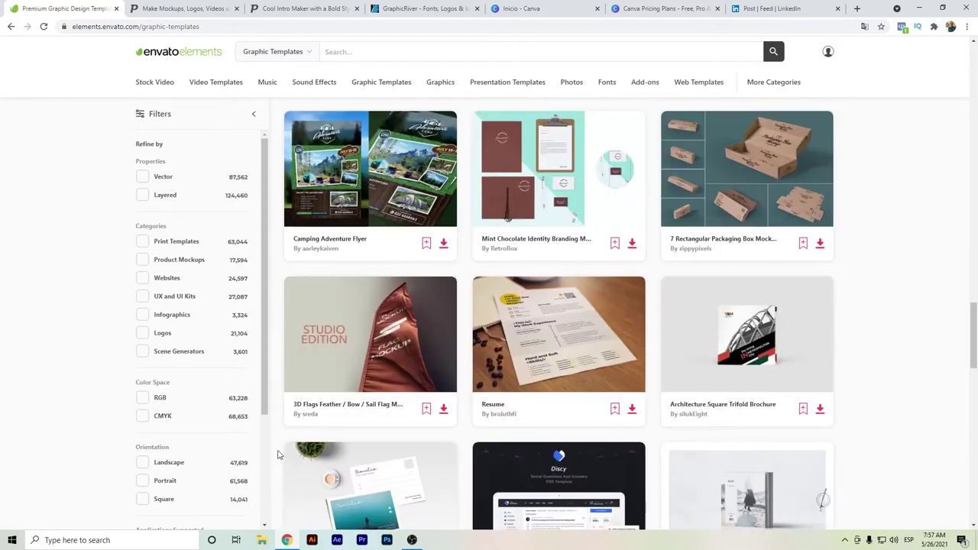
scroll(279, 455, "up", 15)
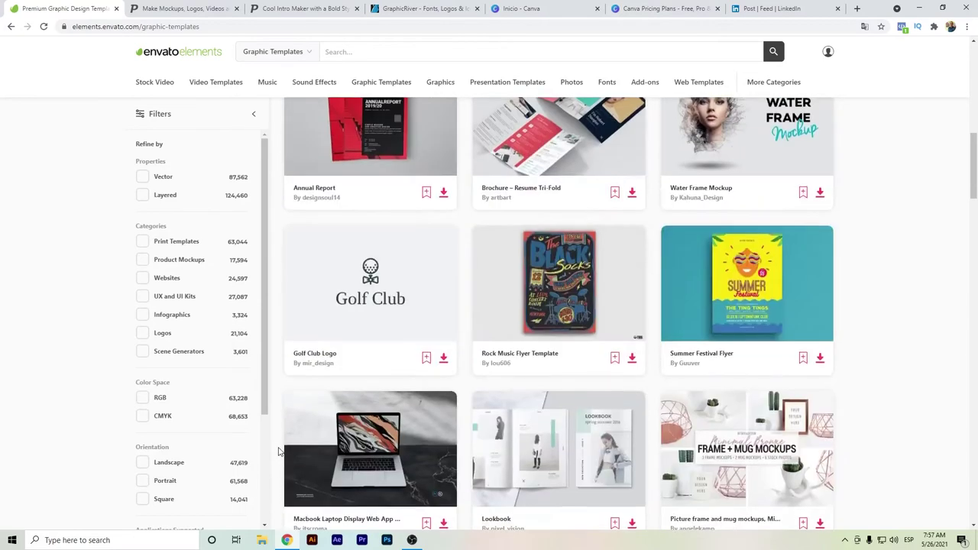
scroll(273, 159, "up", 4)
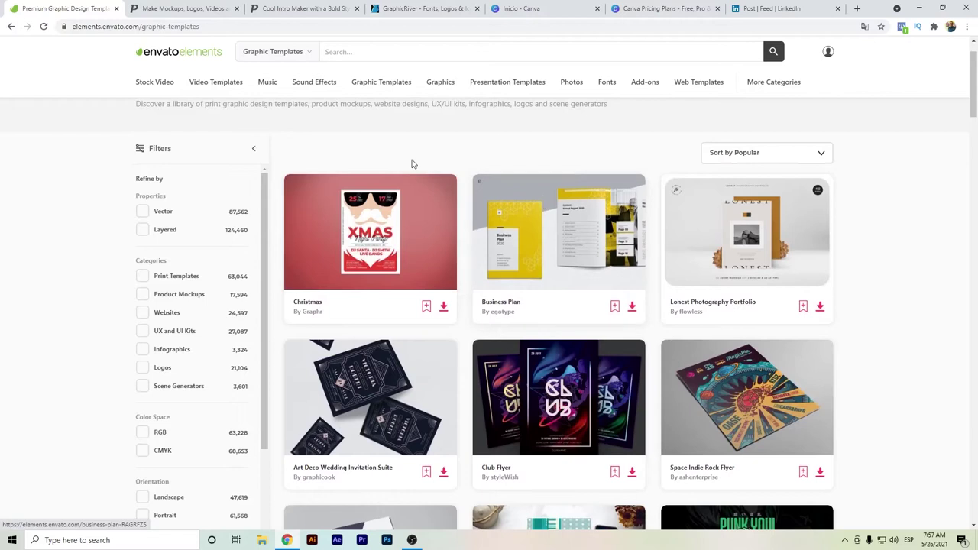
left_click(180, 9)
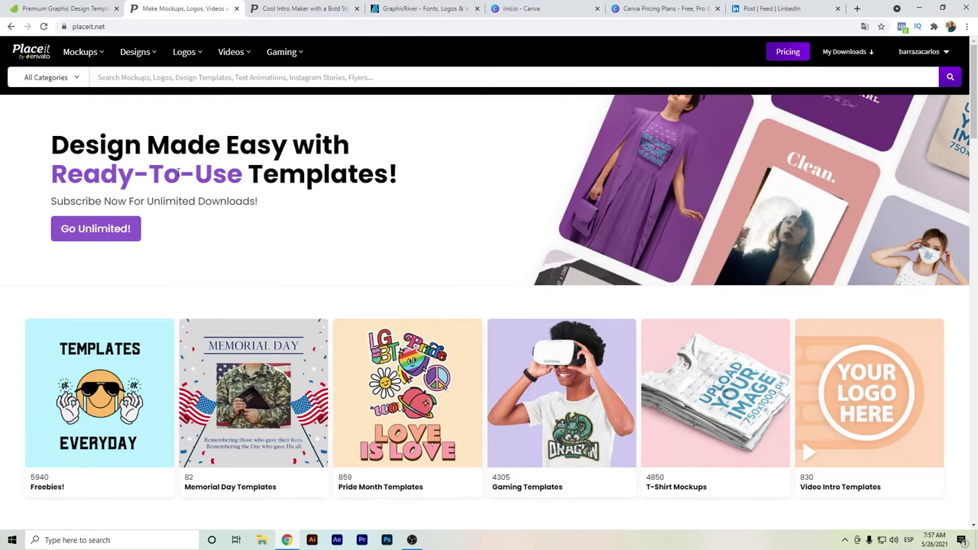
Step: Browse Placeit's Freebies templates from the Designs menu, then go to the Cool Intro Maker tab
scroll(321, 255, "down", 2)
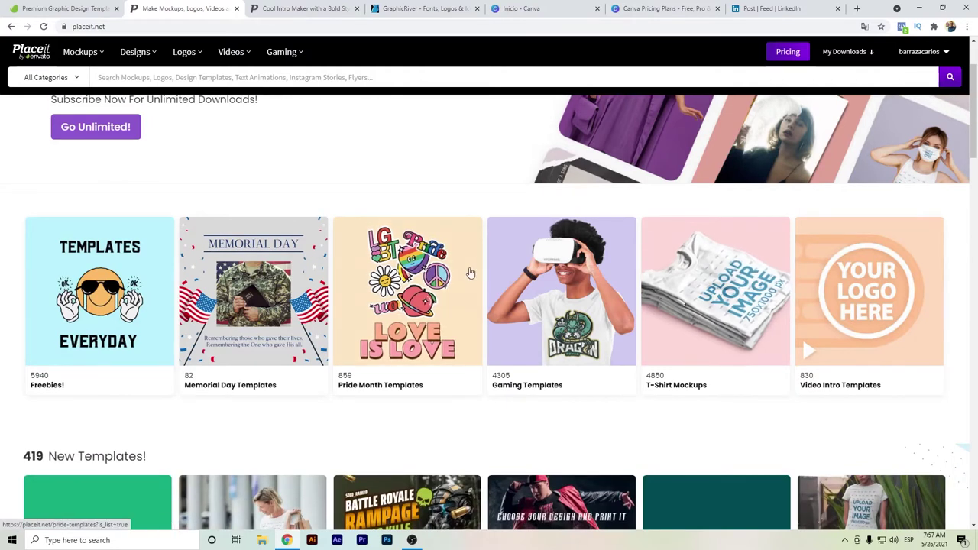
scroll(188, 282, "down", 2)
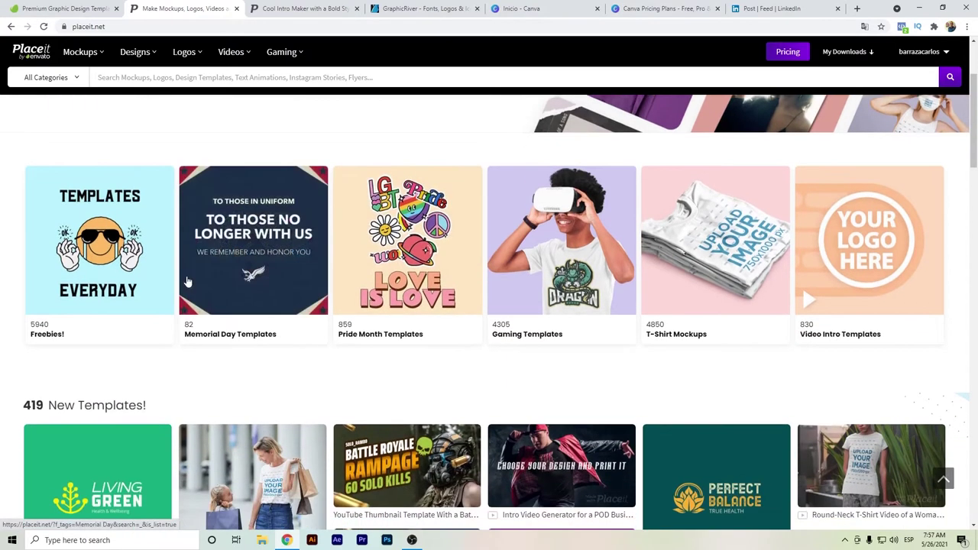
scroll(188, 282, "down", 2)
scroll(189, 281, "up", 5)
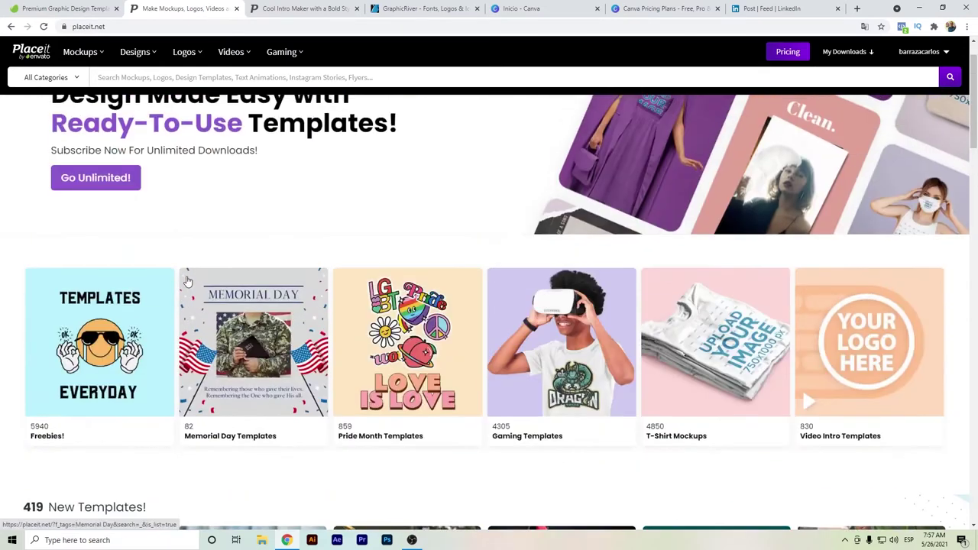
mouse_move(136, 51)
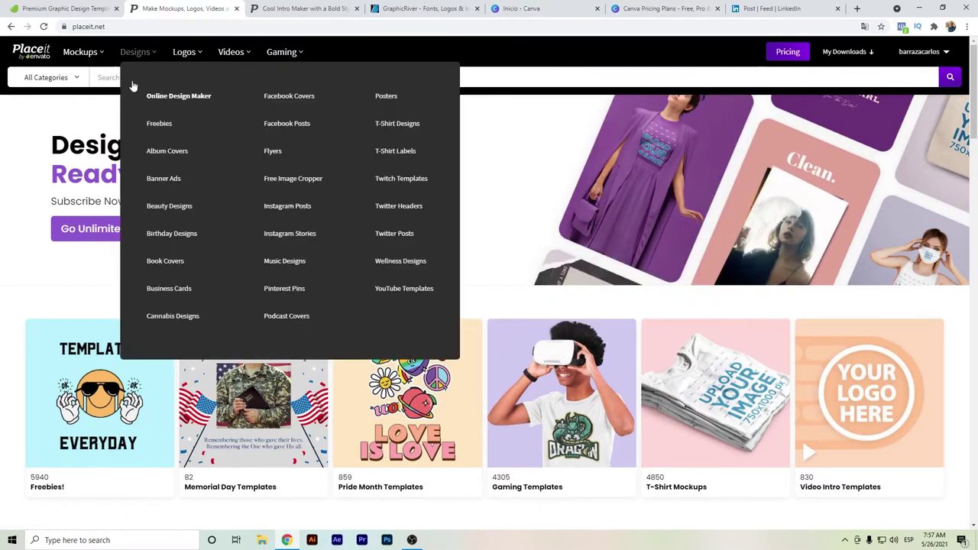
left_click(148, 122)
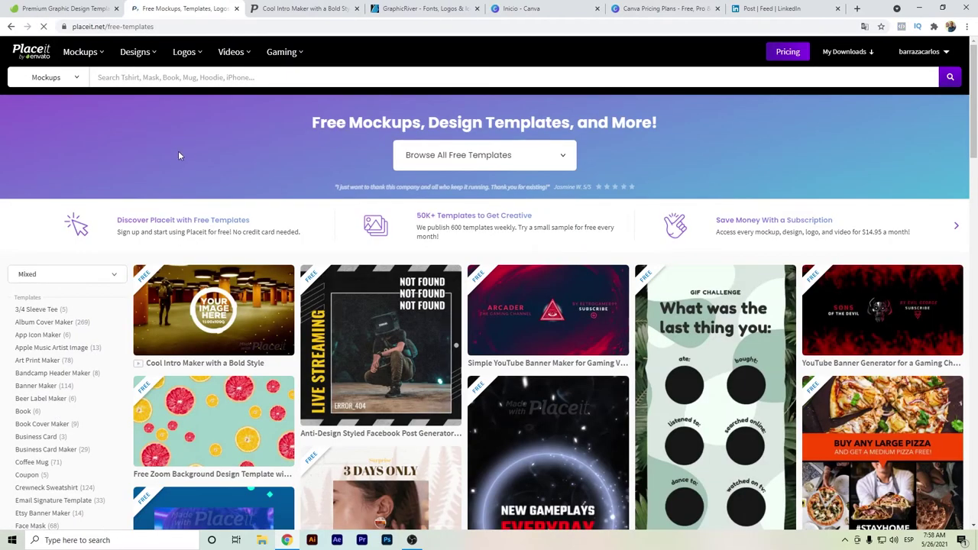
scroll(281, 220, "down", 3)
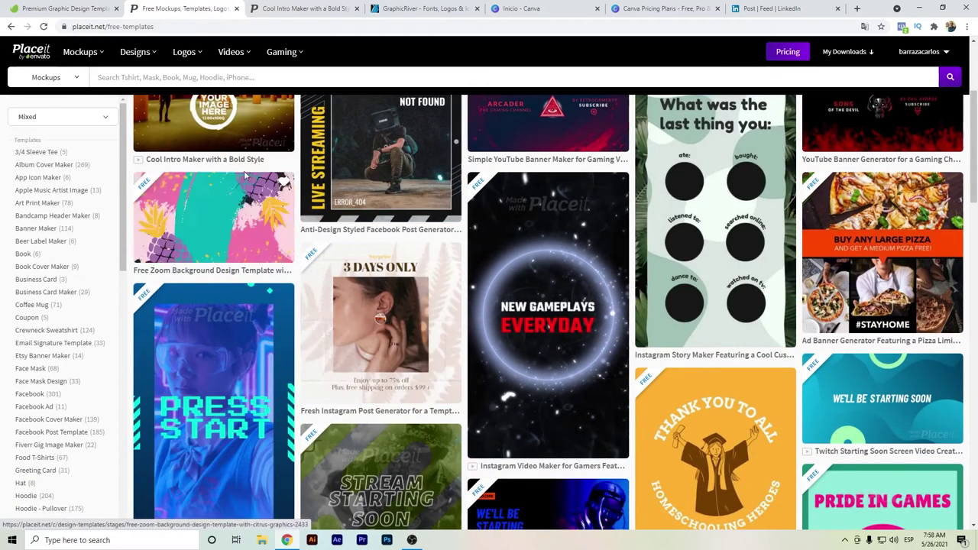
left_click(284, 8)
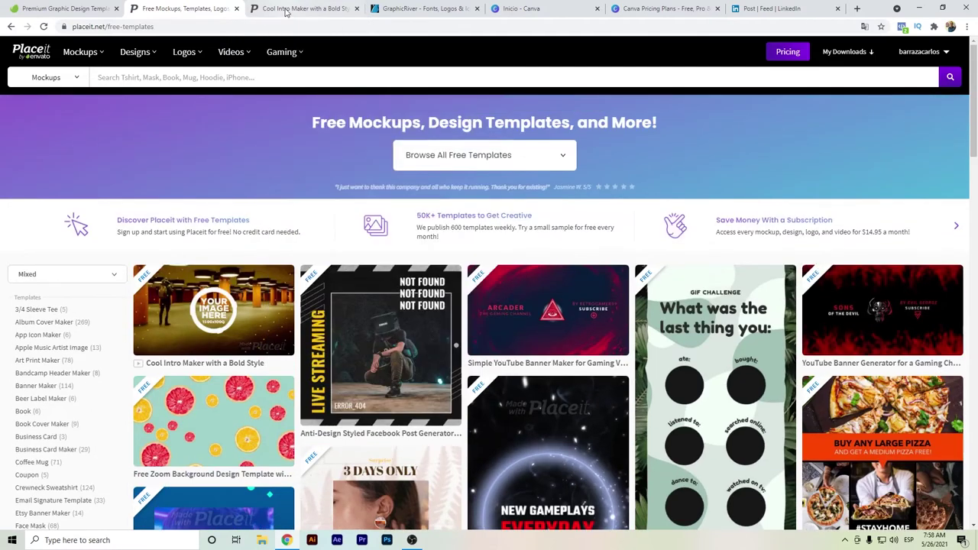
left_click(105, 157)
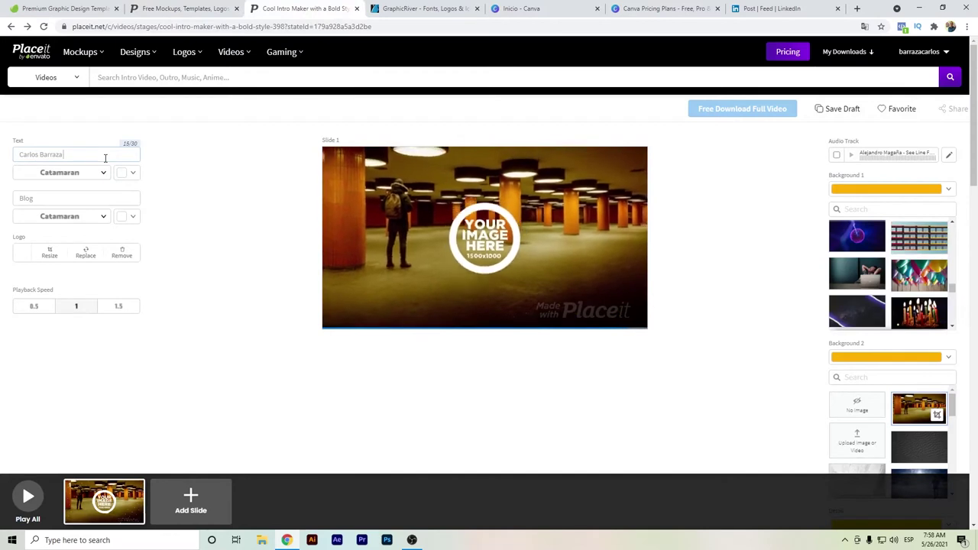
left_click(68, 201)
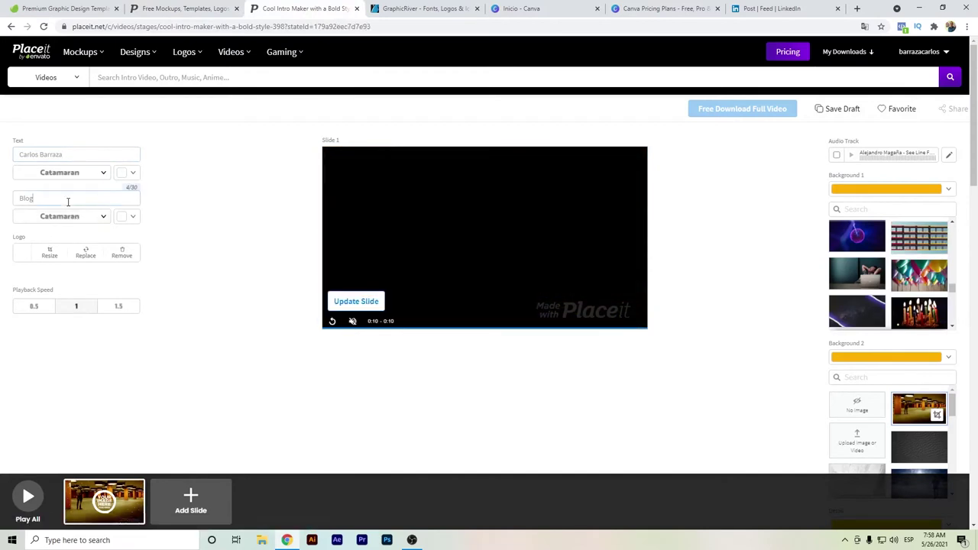
left_click(360, 177)
Step: Swap the placeholder logo for the uploaded B monogram image, crop it, and play the full intro
left_click(123, 255)
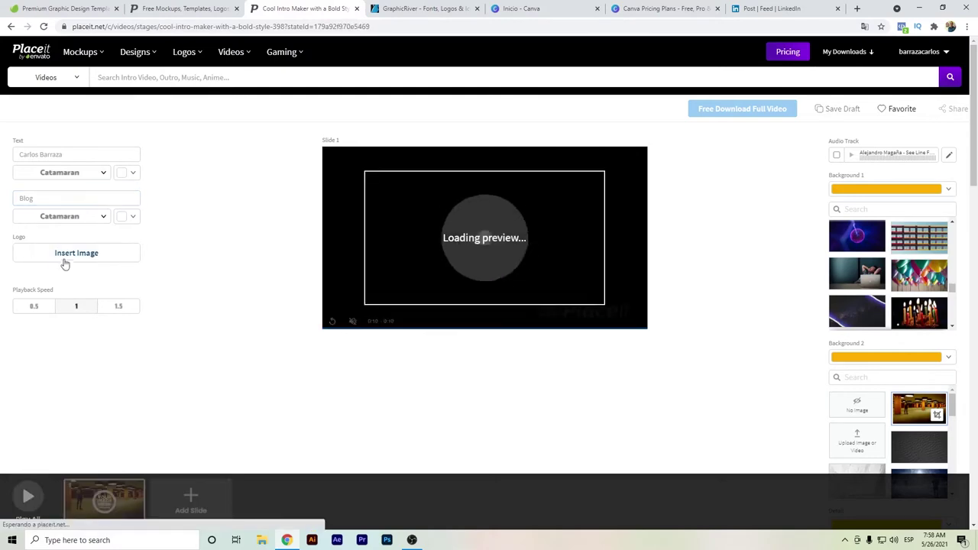
left_click(66, 257)
double_click(393, 295)
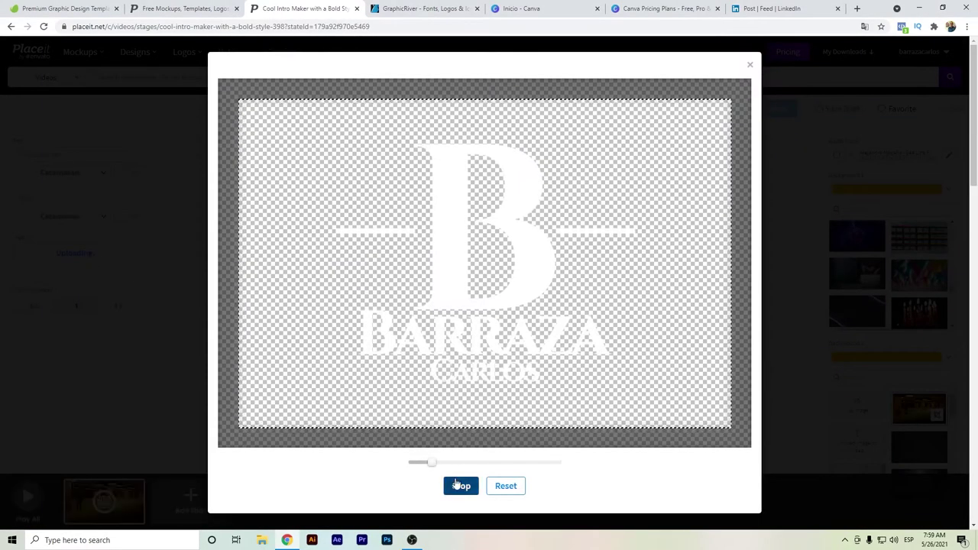
left_click(459, 486)
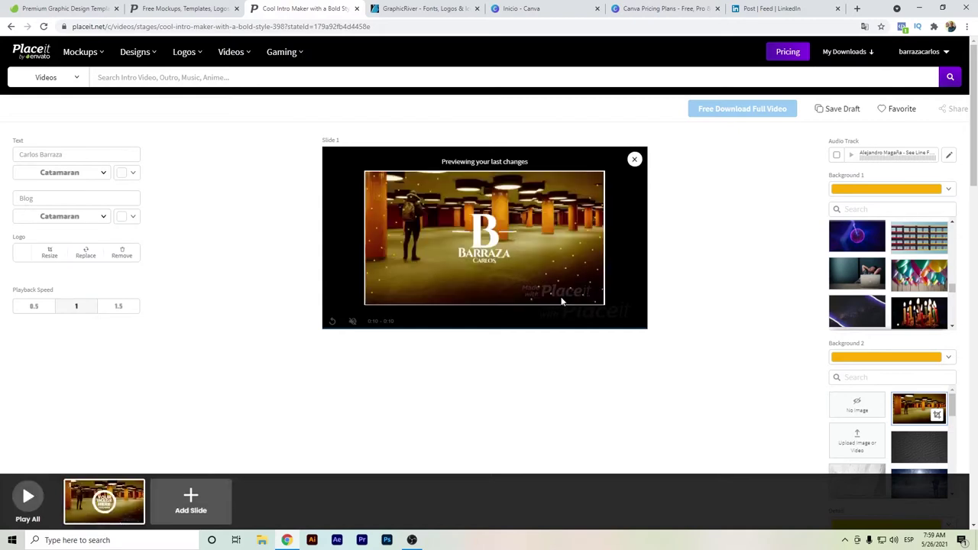
left_click(27, 504)
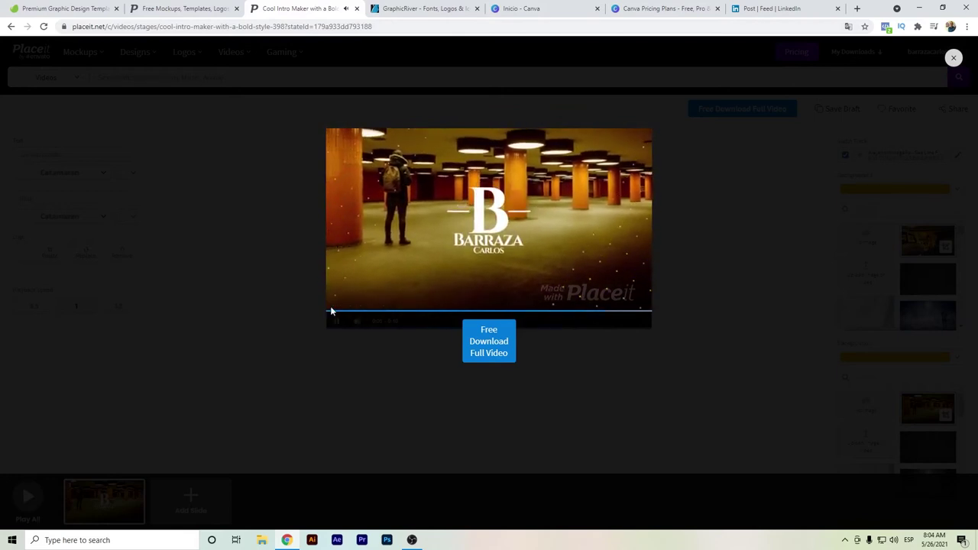
Step: Close the preview and get the full intro video as a free download from My Downloads
left_click(954, 58)
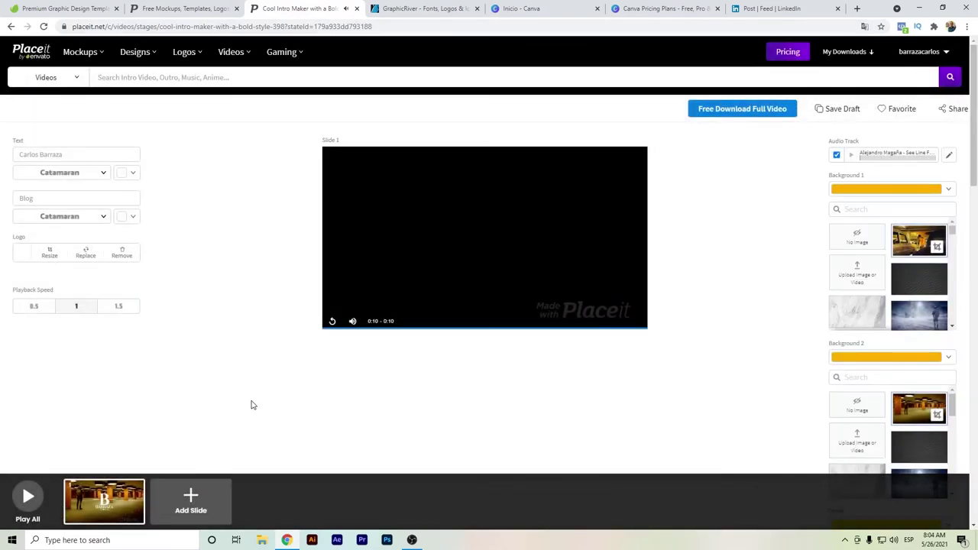
left_click(755, 110)
left_click(301, 376)
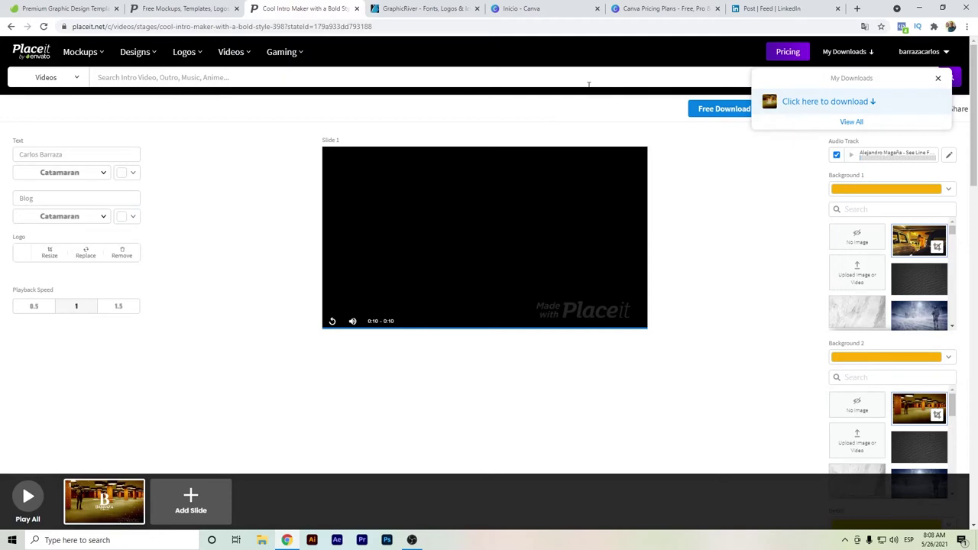
left_click(794, 107)
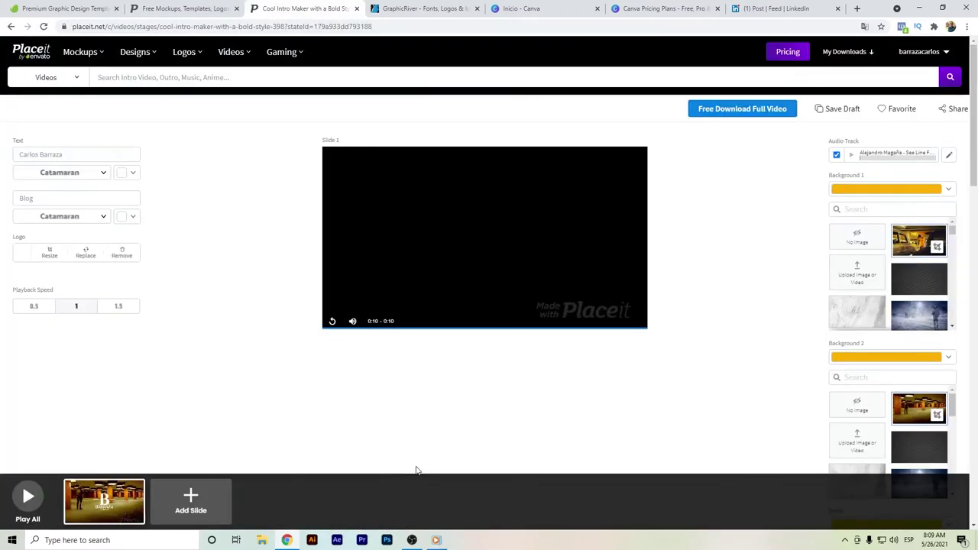
left_click(435, 541)
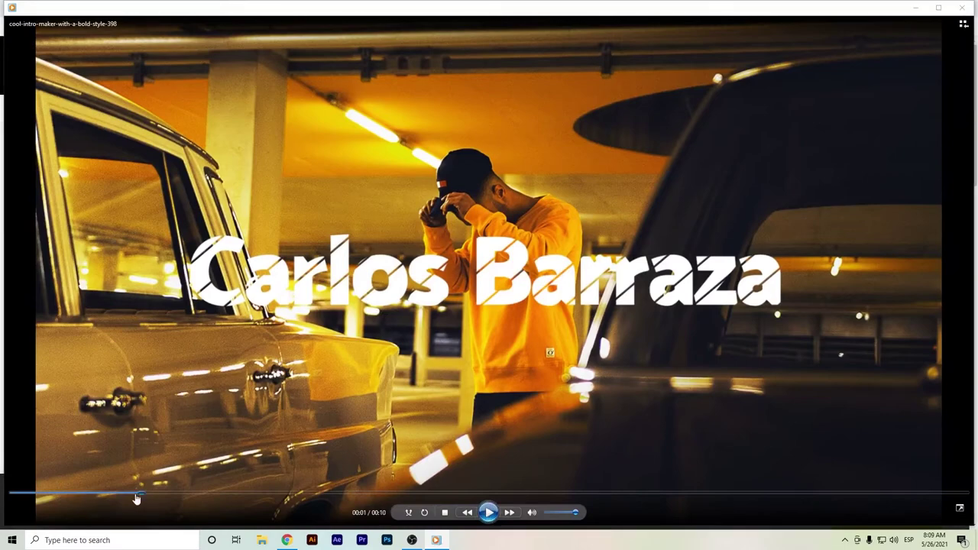
left_click(489, 513)
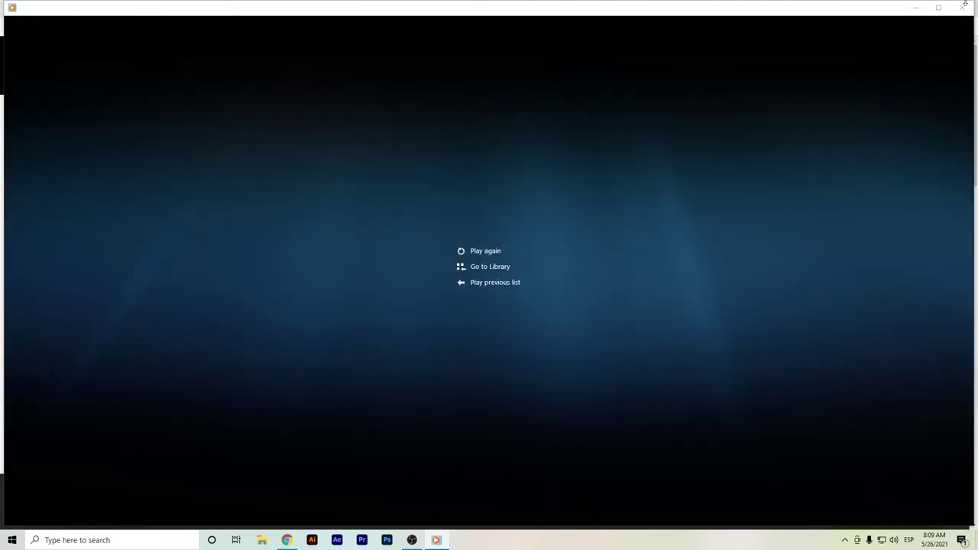
left_click(962, 8)
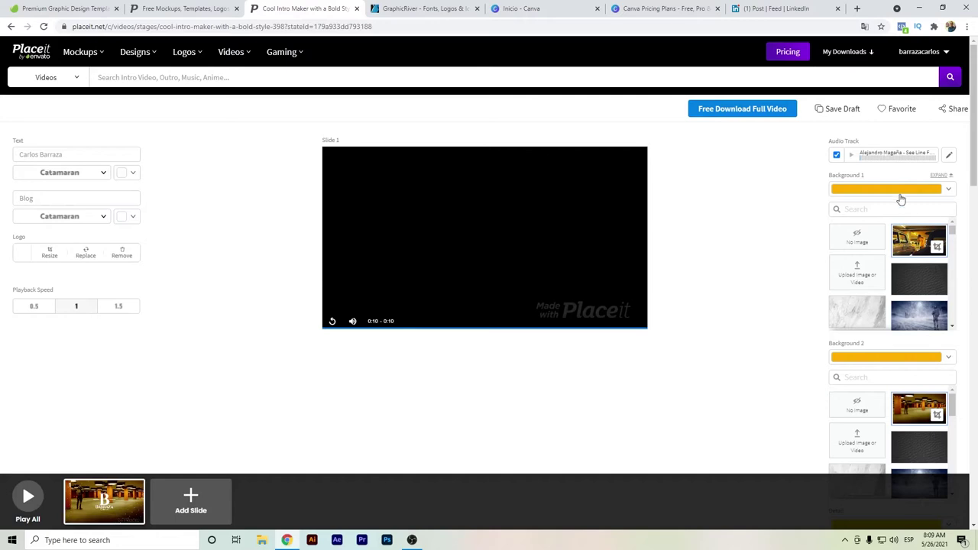
Step: Scroll through the intro editor's settings, then switch to the GraphicRiver tab
scroll(748, 316, "down", 1)
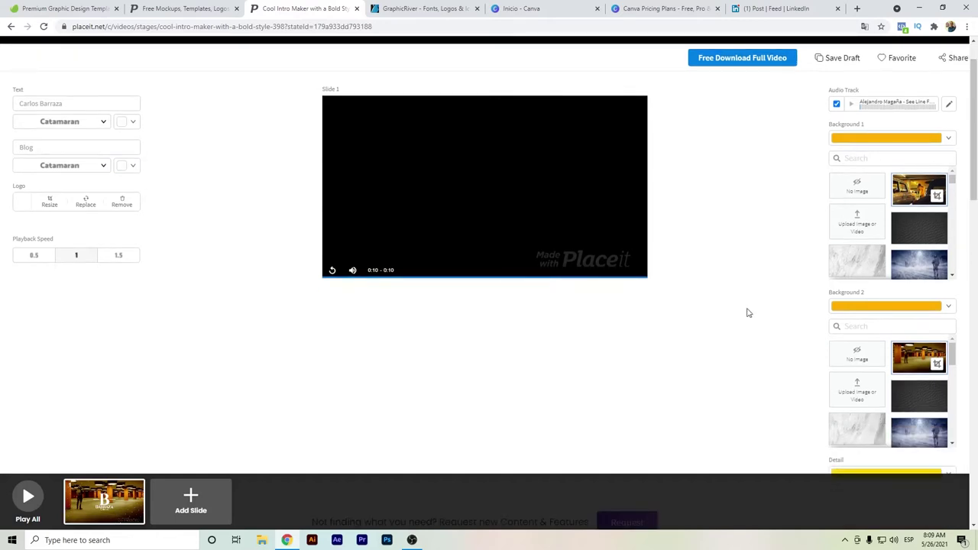
scroll(749, 312, "down", 1)
scroll(831, 302, "up", 2)
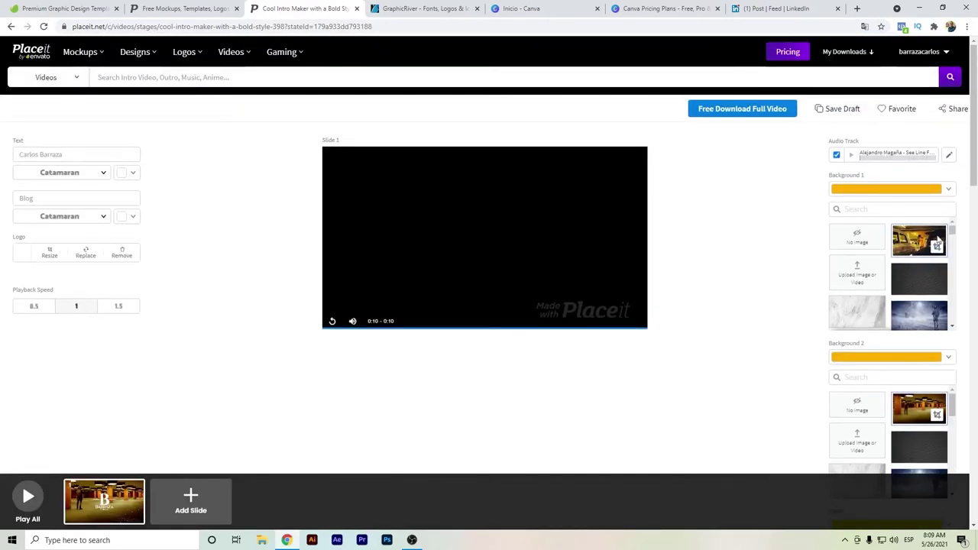
scroll(944, 230, "down", 1)
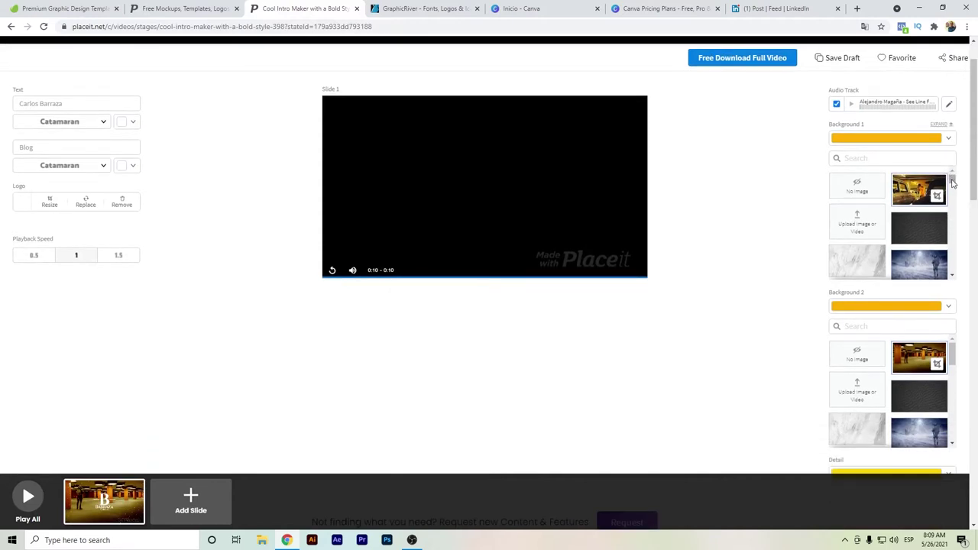
scroll(623, 312, "up", 1)
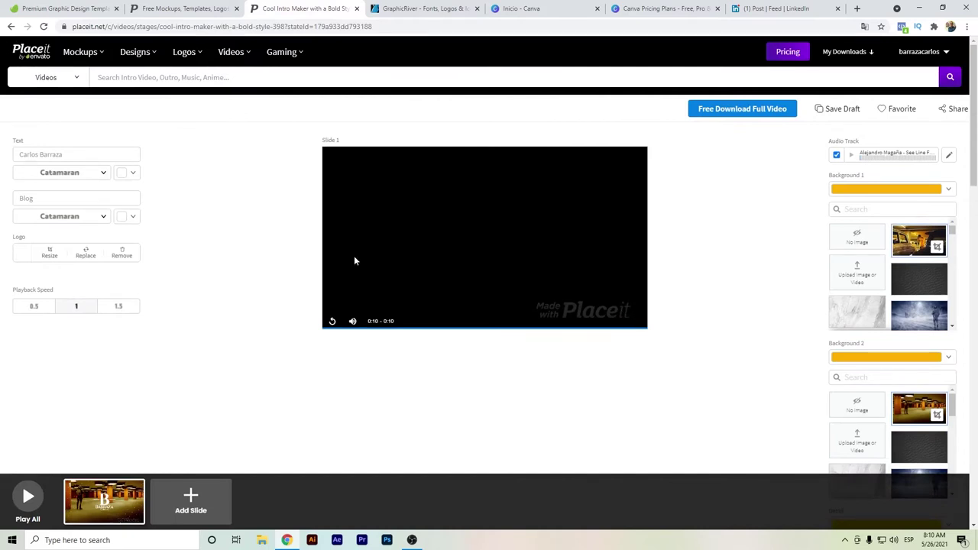
left_click(441, 6)
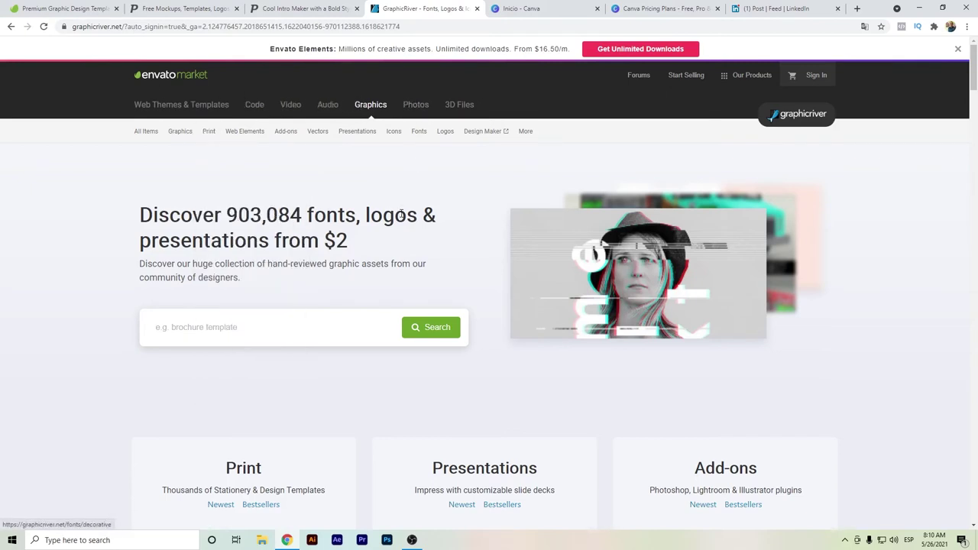
Step: Scroll the GraphicRiver homepage and open the Logo Templates collection
scroll(395, 217, "down", 4)
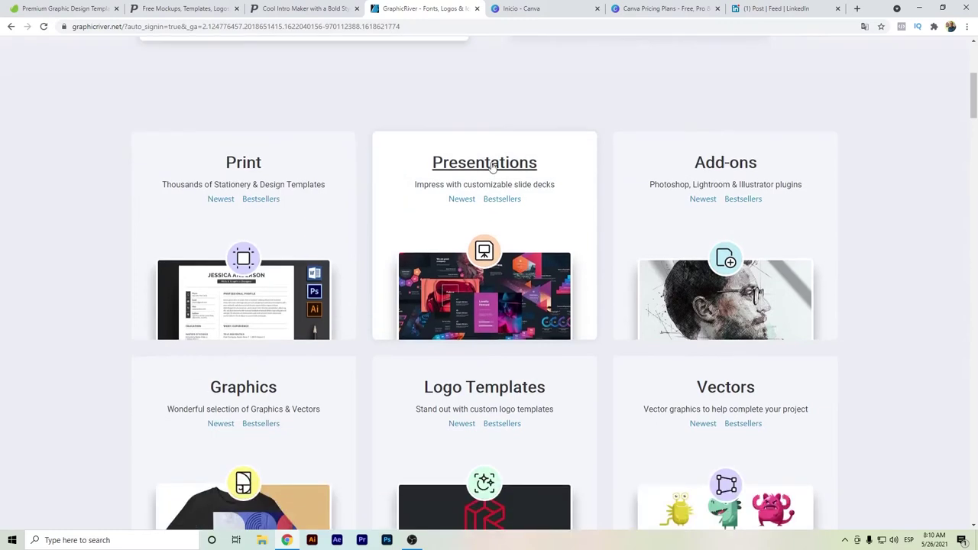
scroll(491, 163, "down", 2)
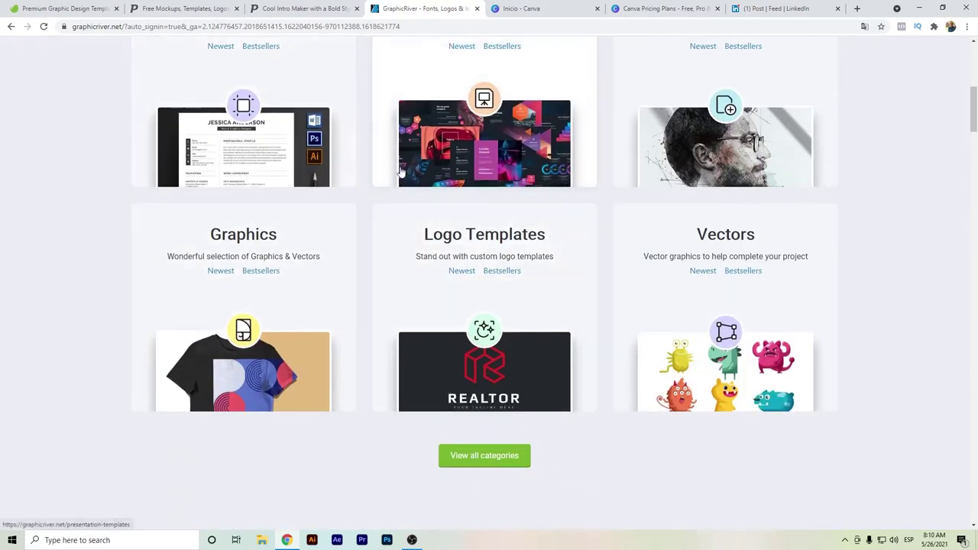
scroll(403, 174, "up", 1)
left_click(460, 401)
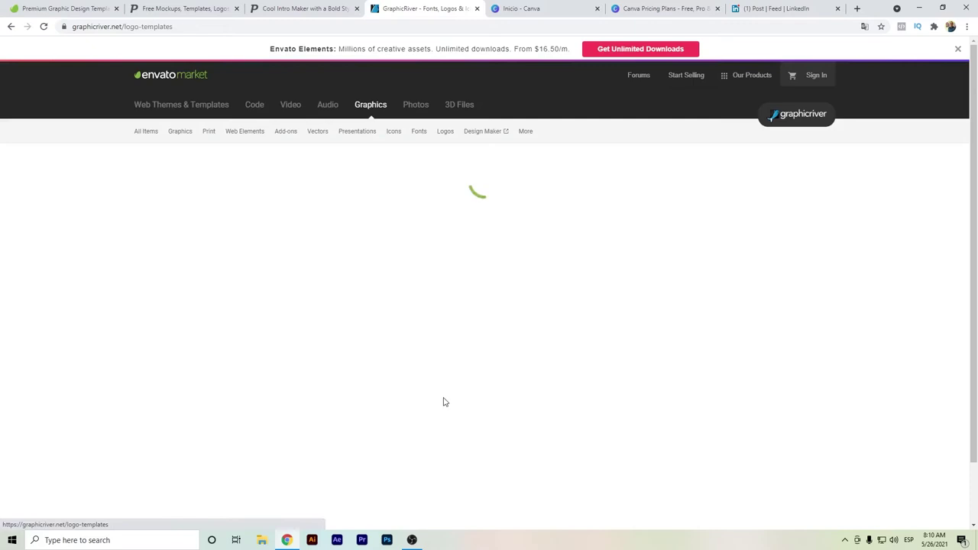
Step: Scroll through the sale, 'Hot under $29' and Rising stars logos, then return to the top
scroll(234, 207, "down", 3)
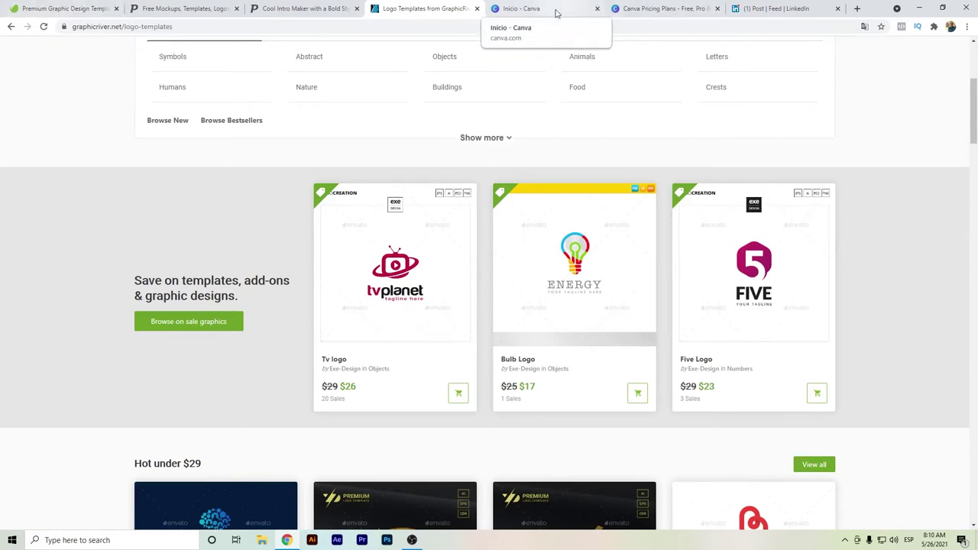
scroll(552, 290, "down", 3)
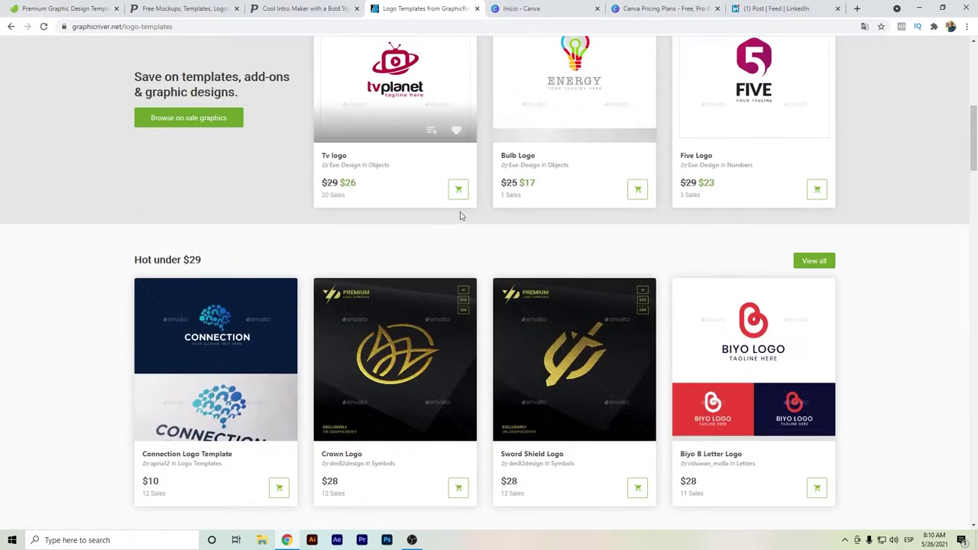
scroll(461, 212, "down", 1)
scroll(471, 245, "down", 2)
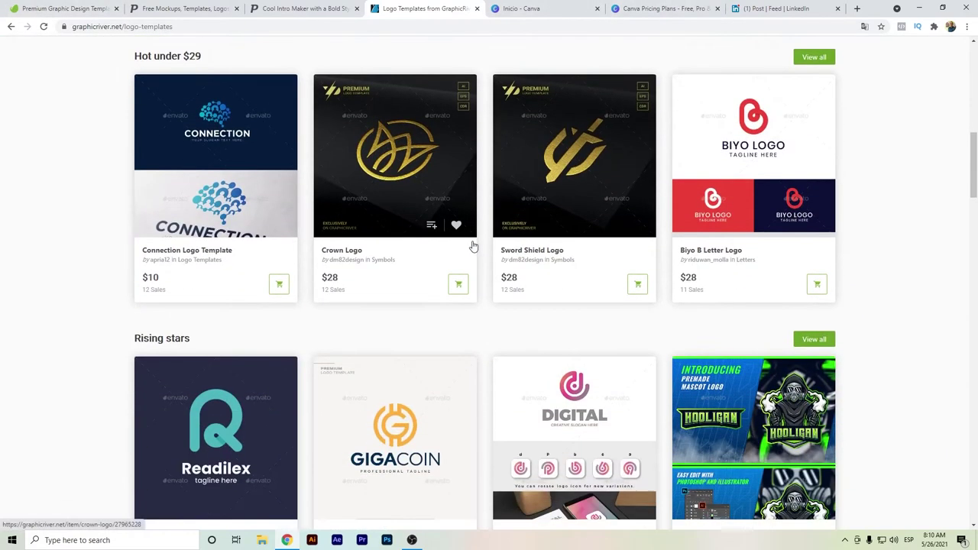
scroll(302, 342, "down", 2)
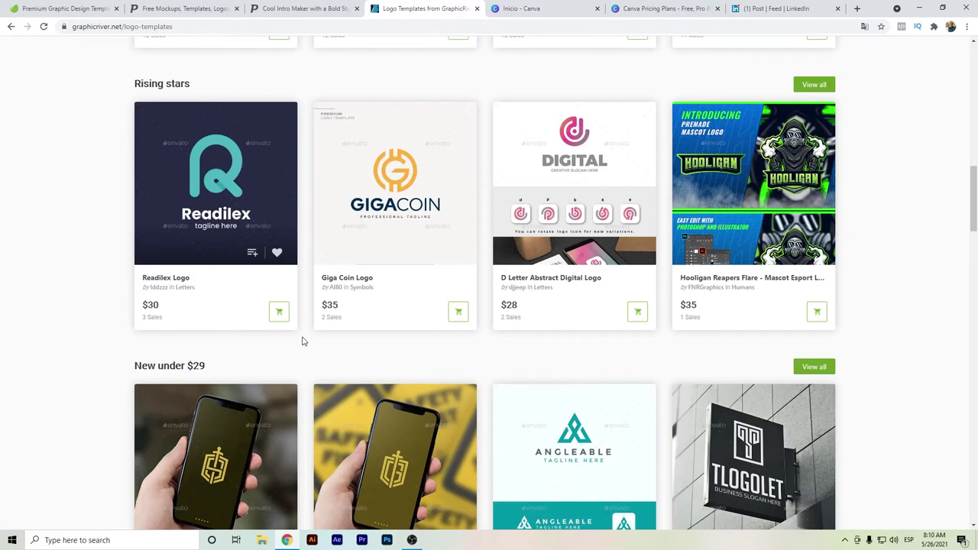
scroll(302, 342, "up", 4)
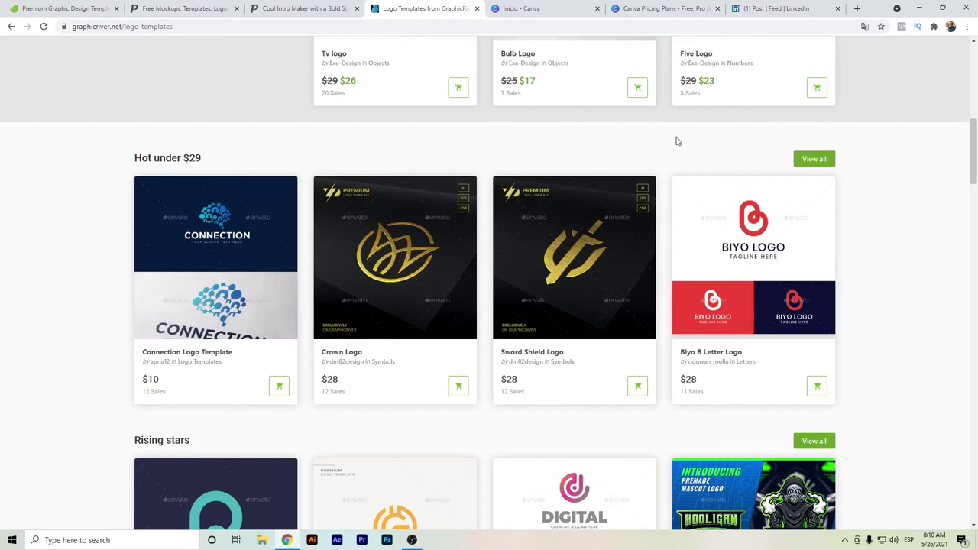
scroll(675, 141, "up", 7)
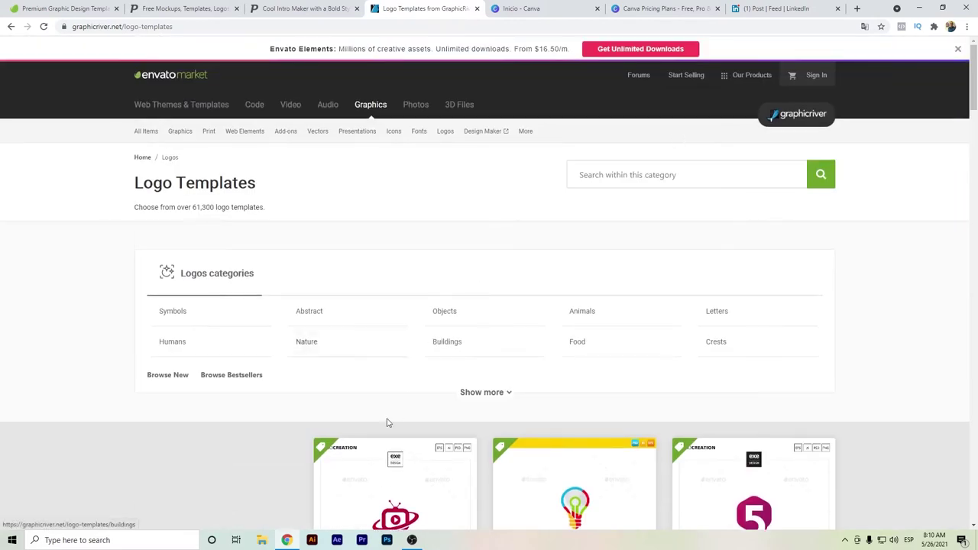
mouse_move(181, 134)
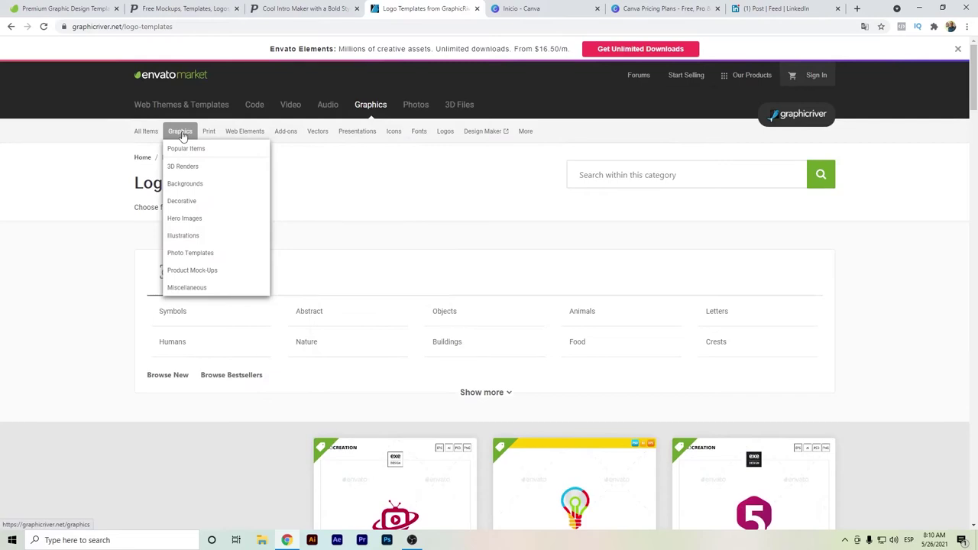
Step: Browse GraphicRiver's 2021 best-selling graphics from Popular Items, then return to the Envato Elements tab
left_click(184, 148)
scroll(320, 260, "down", 1)
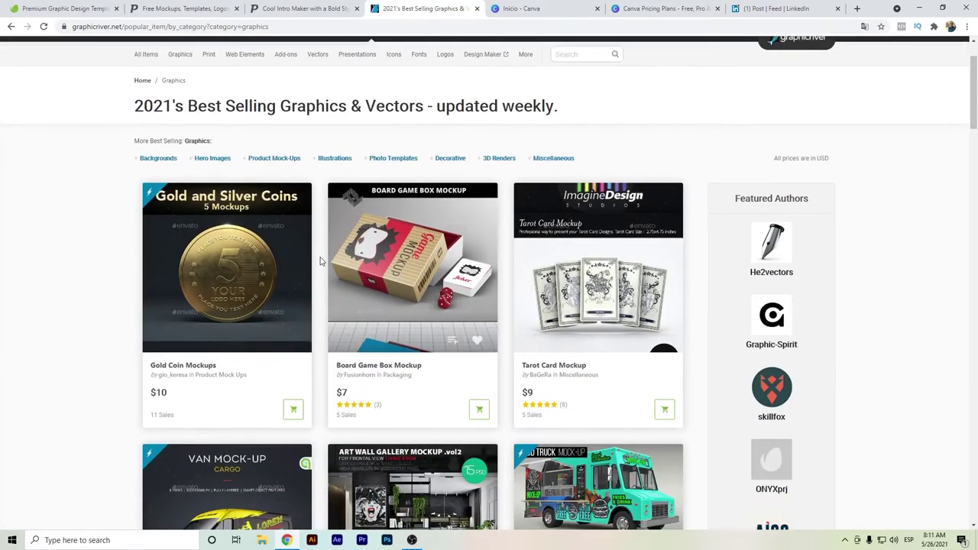
scroll(321, 260, "down", 2)
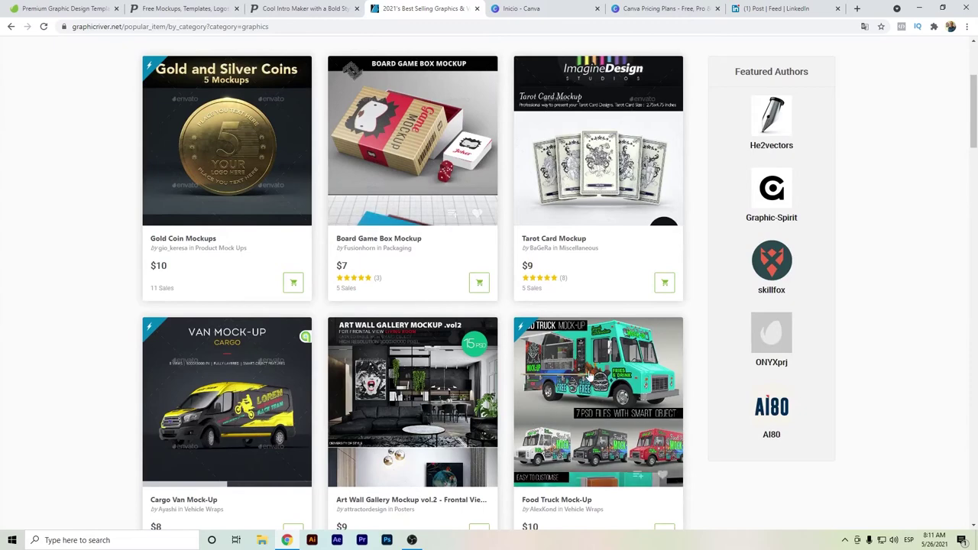
scroll(535, 356, "down", 3)
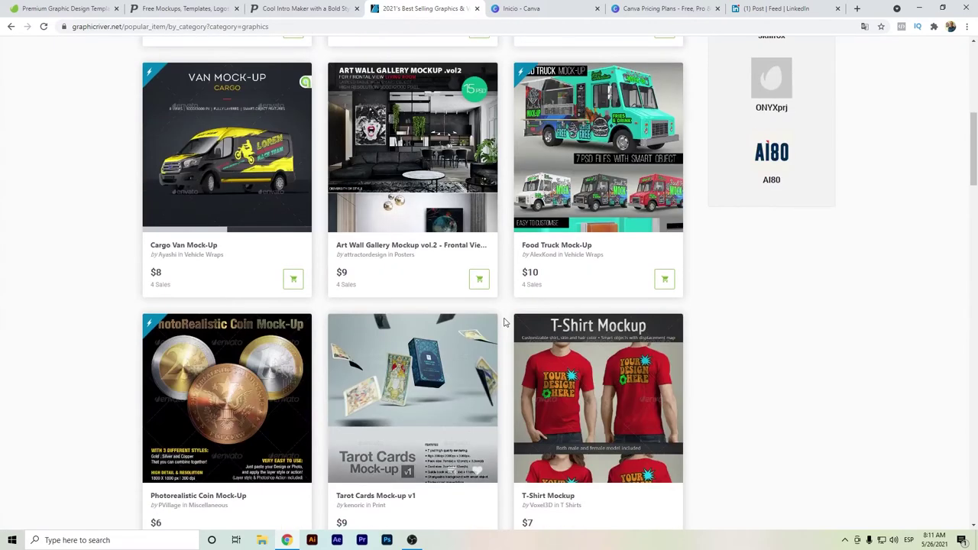
scroll(504, 323, "down", 1)
scroll(504, 323, "up", 3)
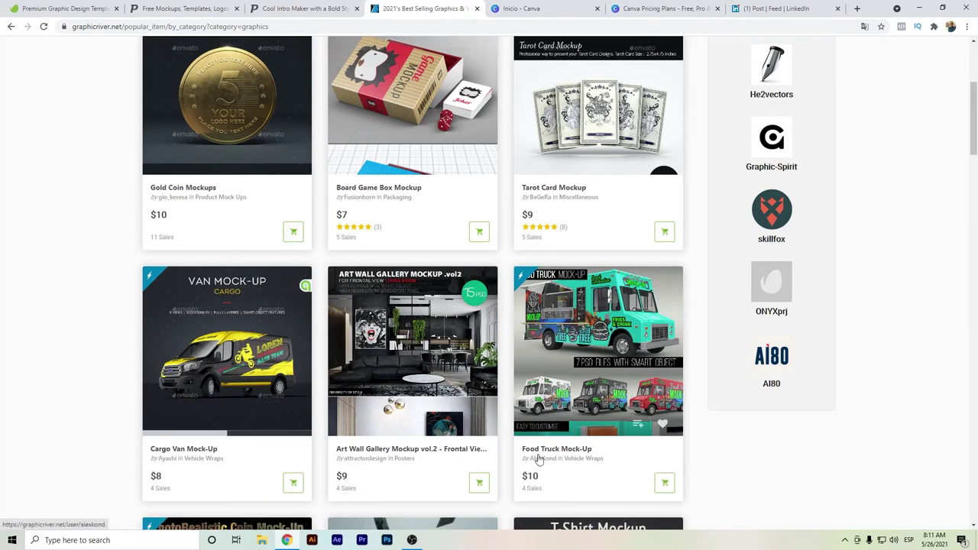
left_click(65, 8)
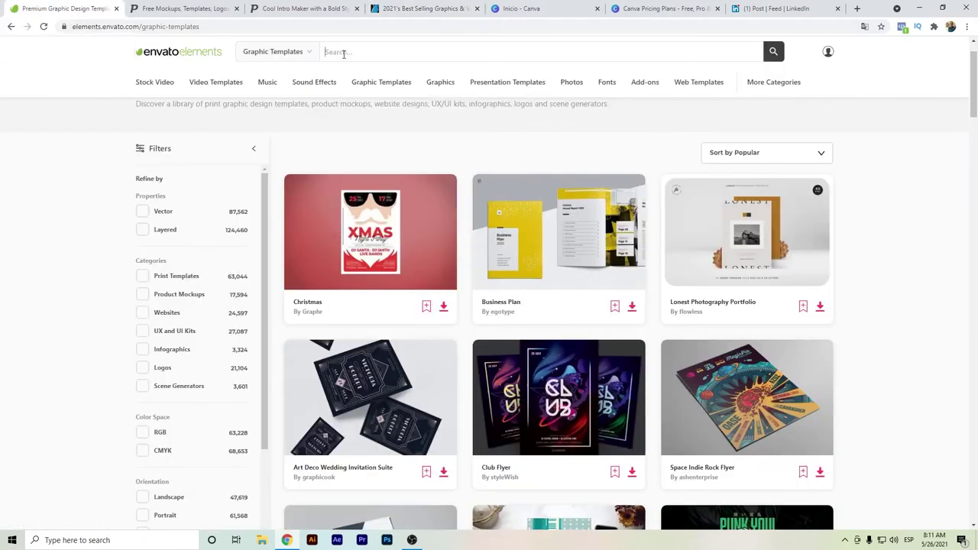
Step: From the Envato Elements home, search all items for 'food truck mockup' and scroll the results
left_click(204, 55)
left_click(391, 52)
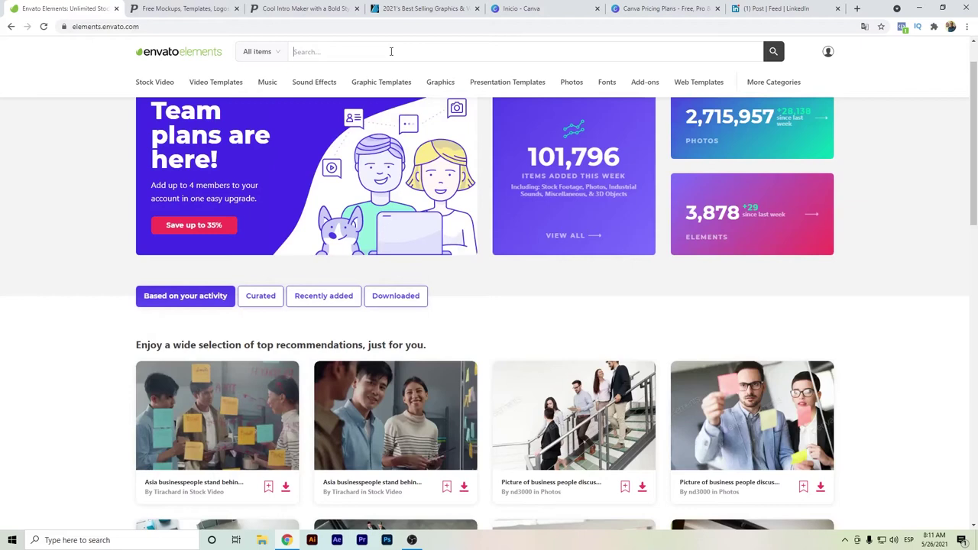
type("food truck mockup")
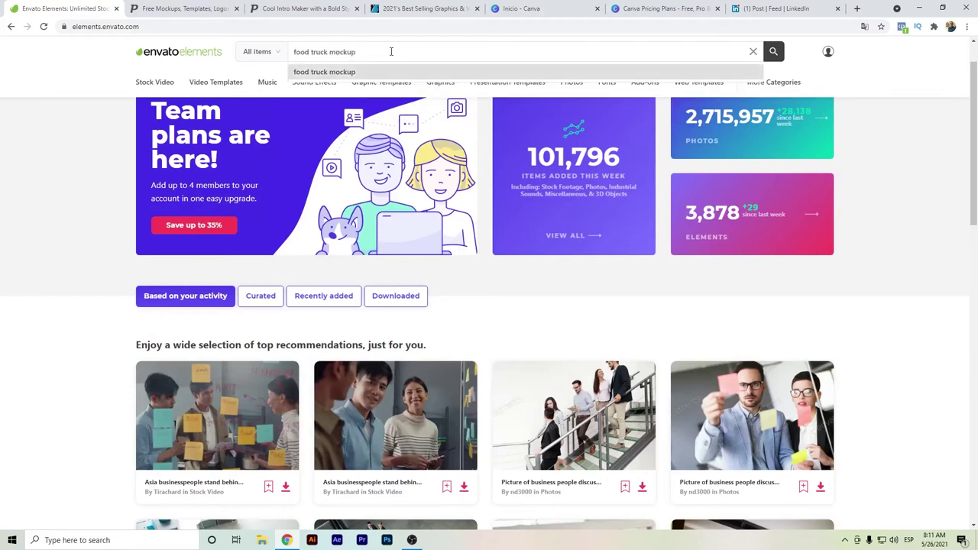
key("Return")
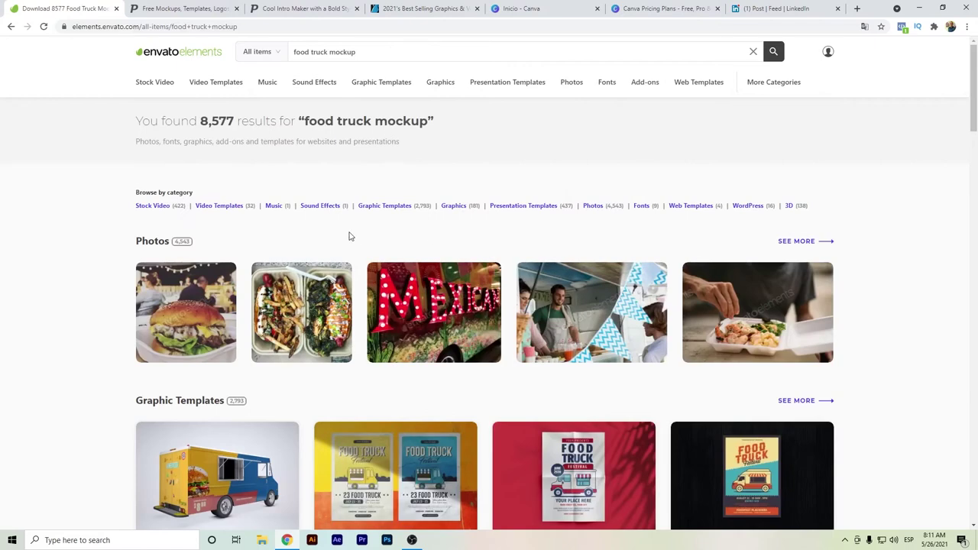
scroll(236, 319, "down", 1)
scroll(816, 356, "down", 1)
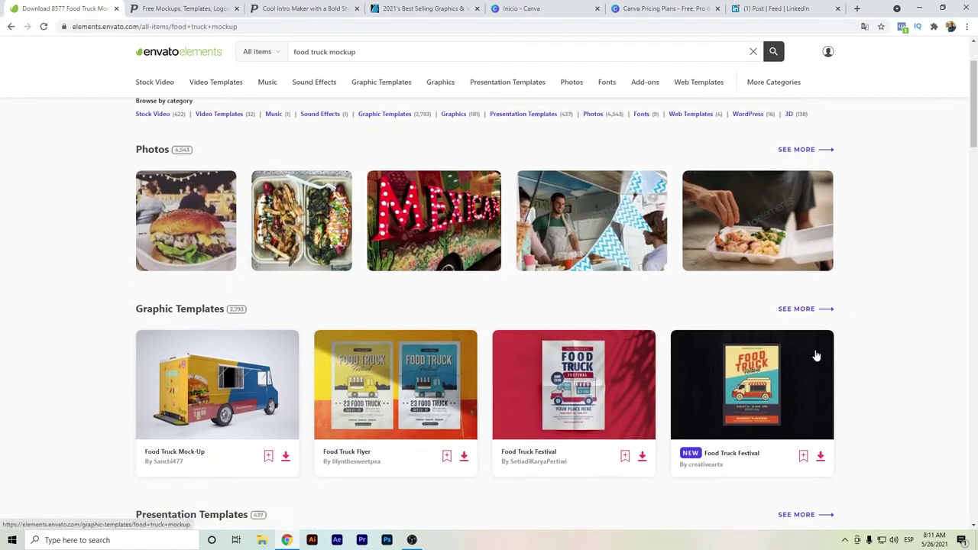
scroll(817, 355, "down", 3)
scroll(438, 336, "down", 7)
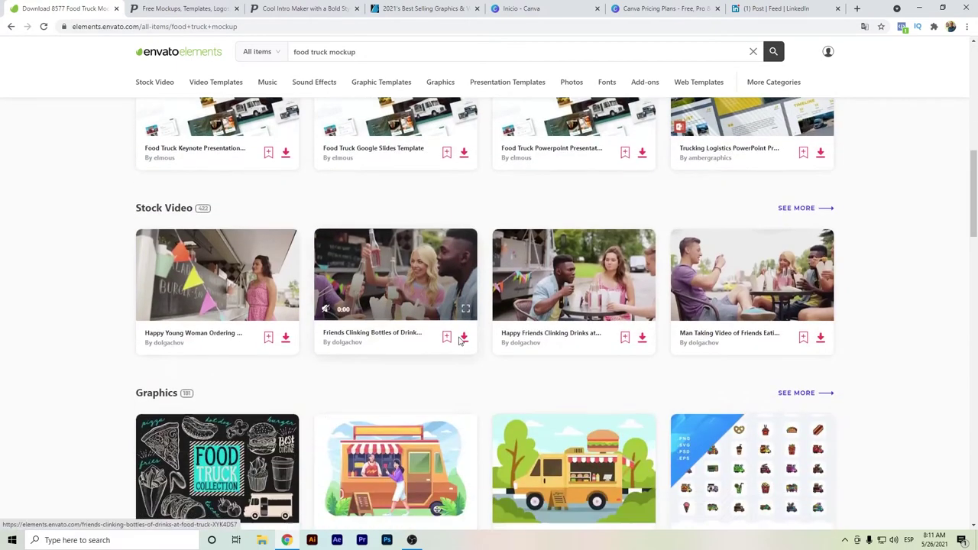
scroll(463, 340, "down", 2)
scroll(661, 249, "up", 7)
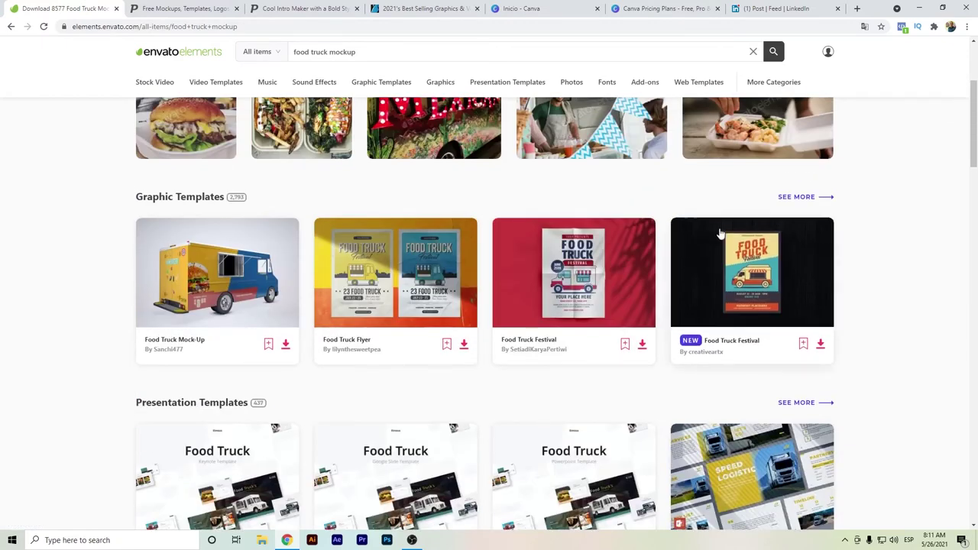
Step: Show only the Graphic Templates results for 'food truck mockup' and scroll through them
left_click(779, 202)
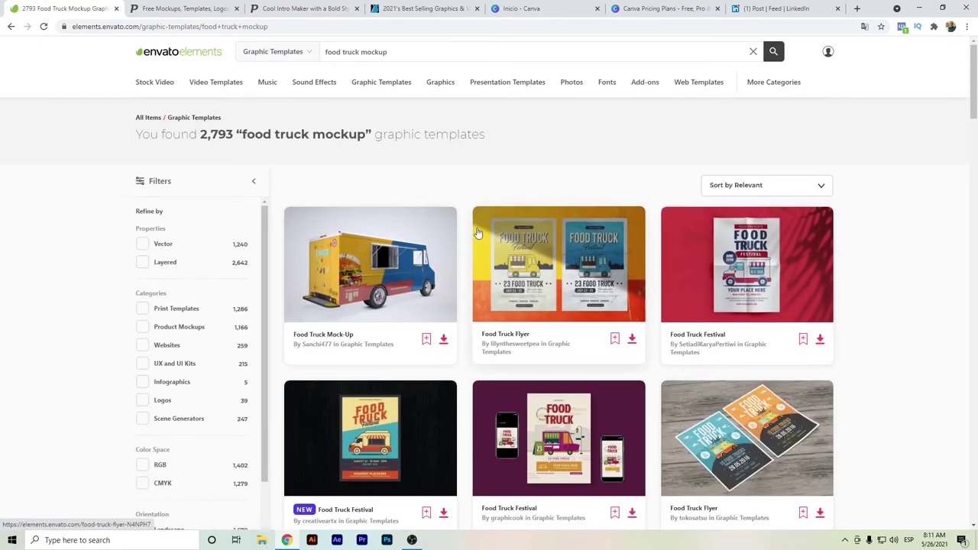
scroll(489, 229, "down", 6)
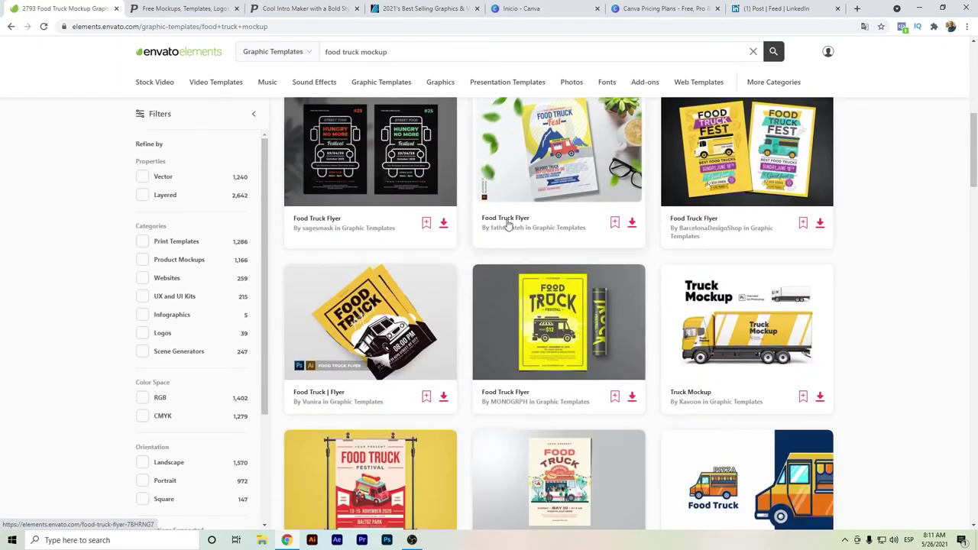
scroll(650, 278, "down", 5)
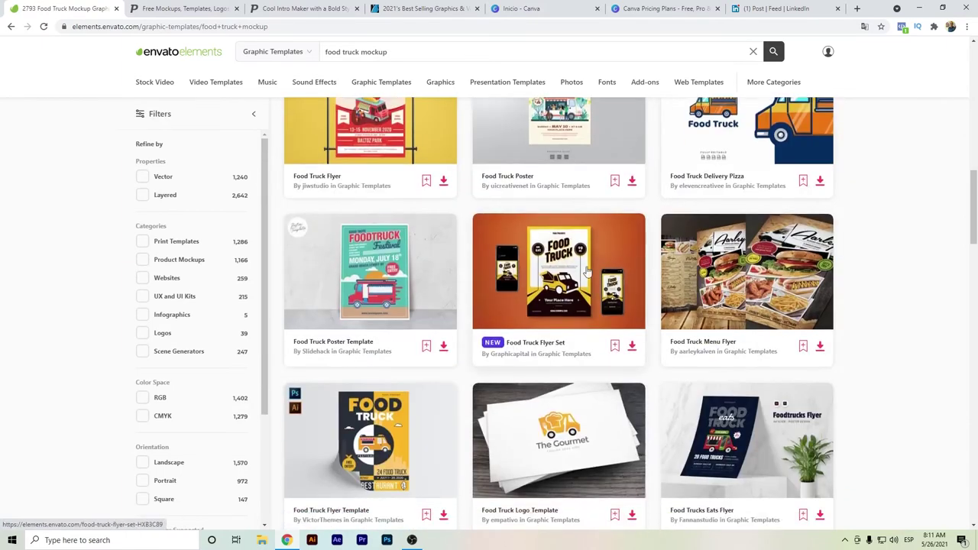
scroll(586, 272, "down", 8)
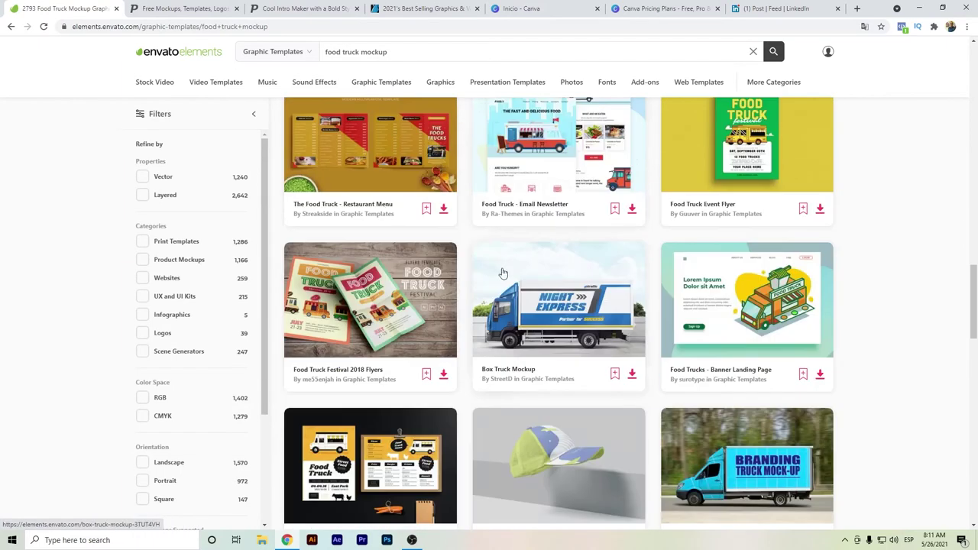
scroll(684, 339, "down", 5)
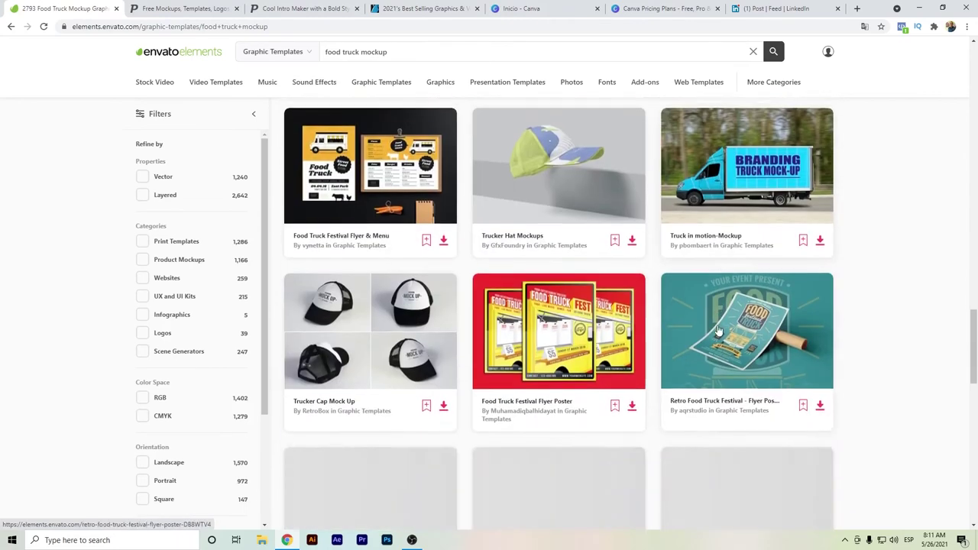
scroll(684, 339, "down", 7)
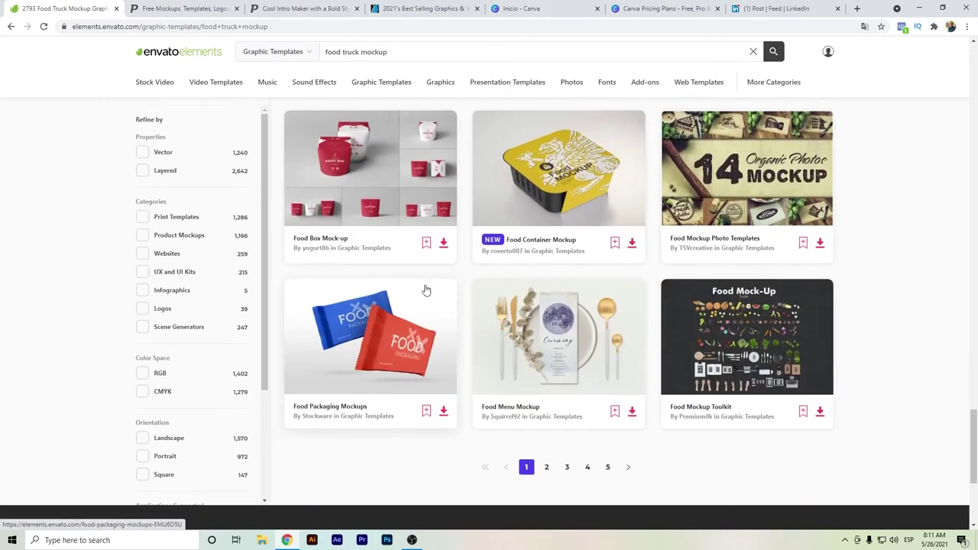
Step: Browse page 2 of the Graphic Templates results, then return to the GraphicRiver best-sellers tab
left_click(546, 467)
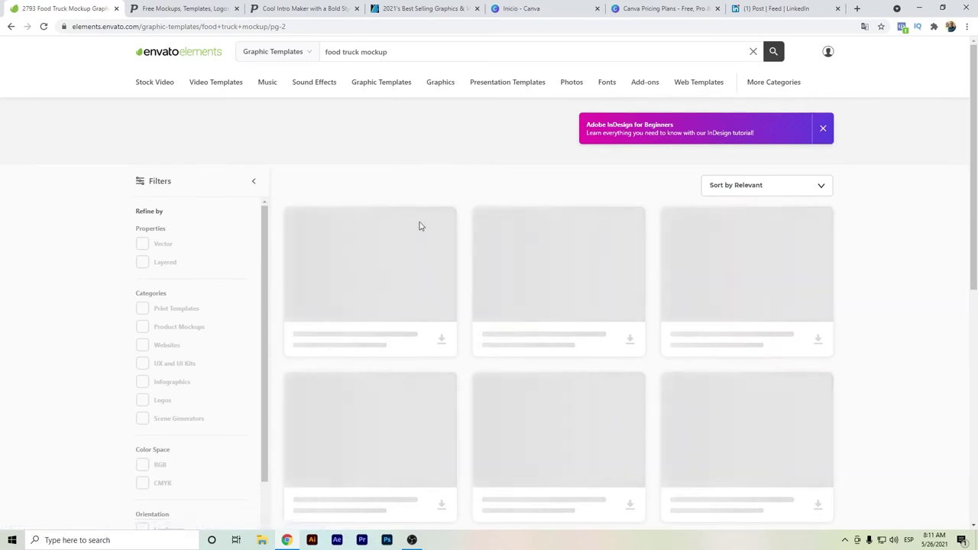
scroll(474, 237, "down", 8)
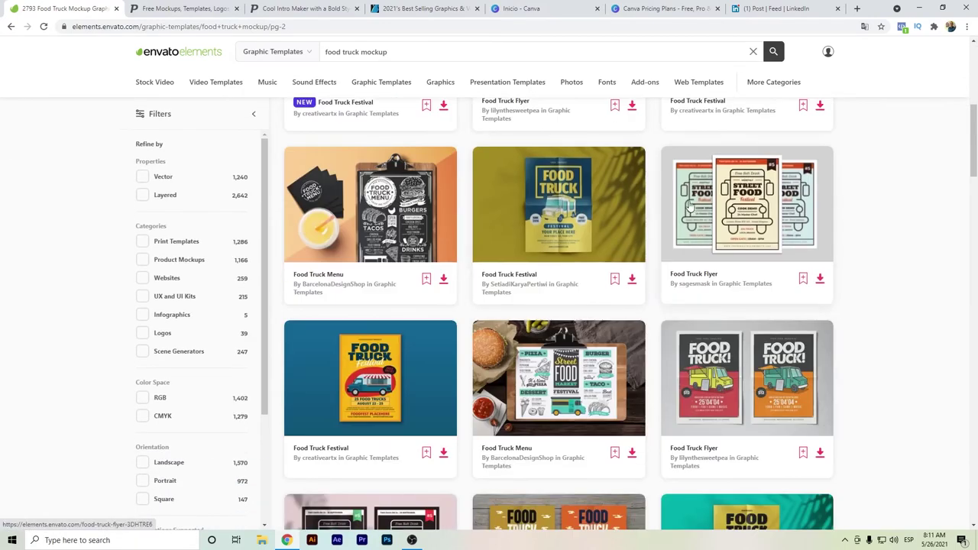
scroll(458, 234, "down", 3)
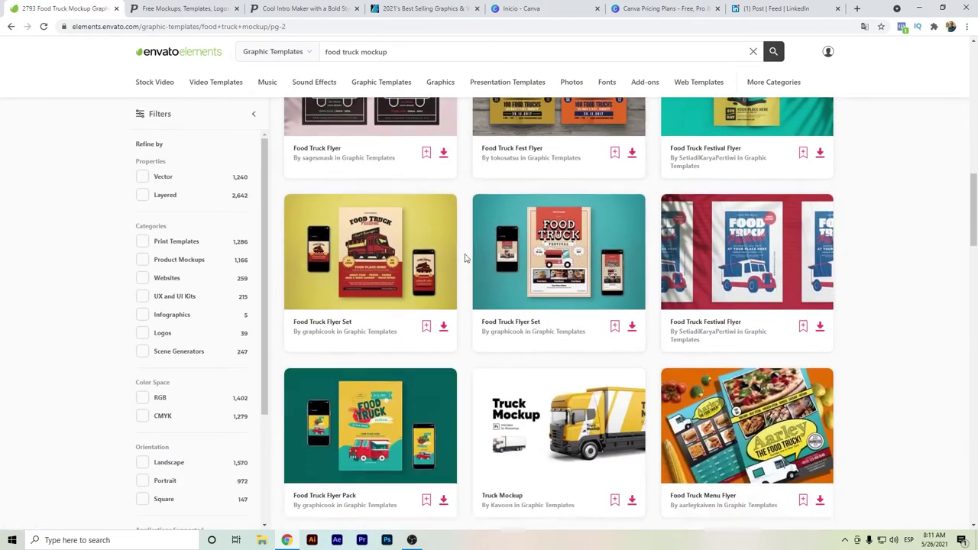
scroll(505, 259, "down", 3)
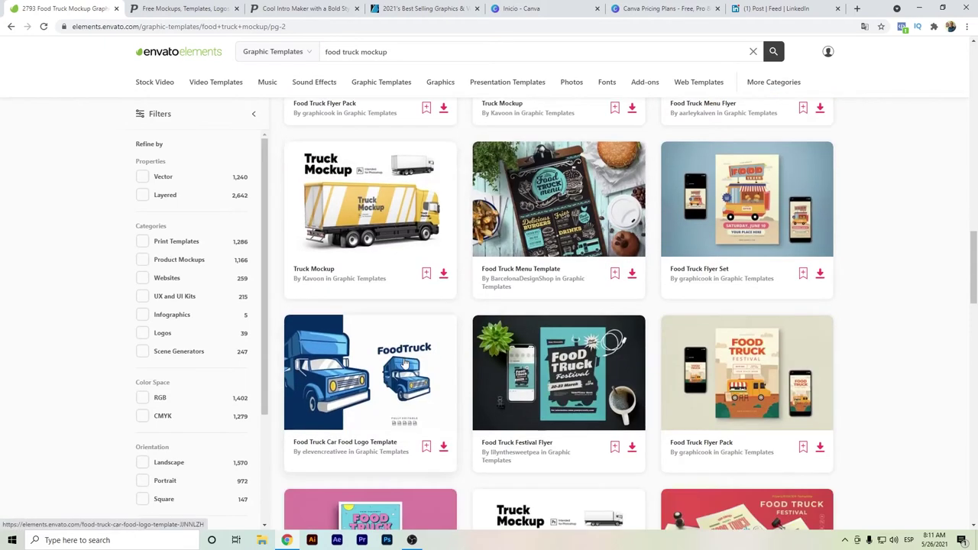
scroll(407, 245, "up", 1)
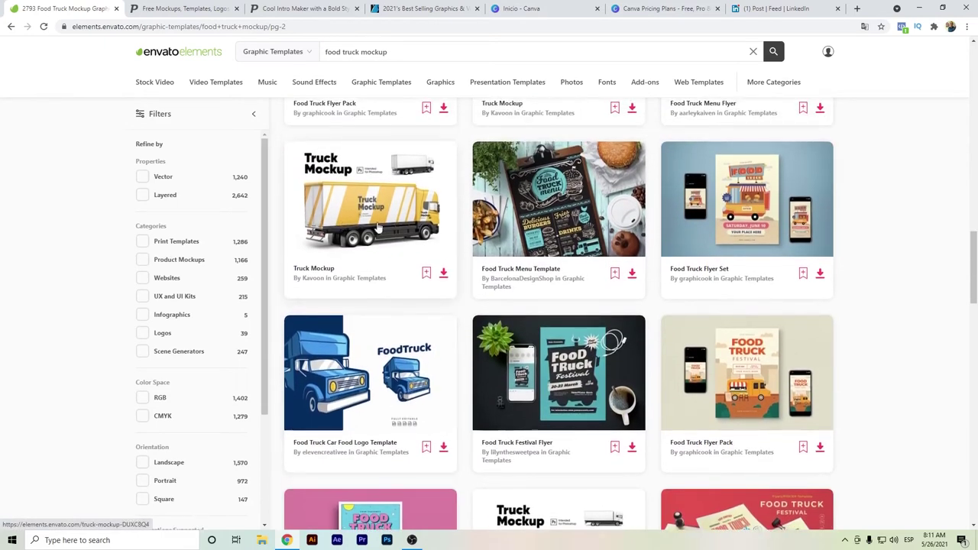
left_click(446, 6)
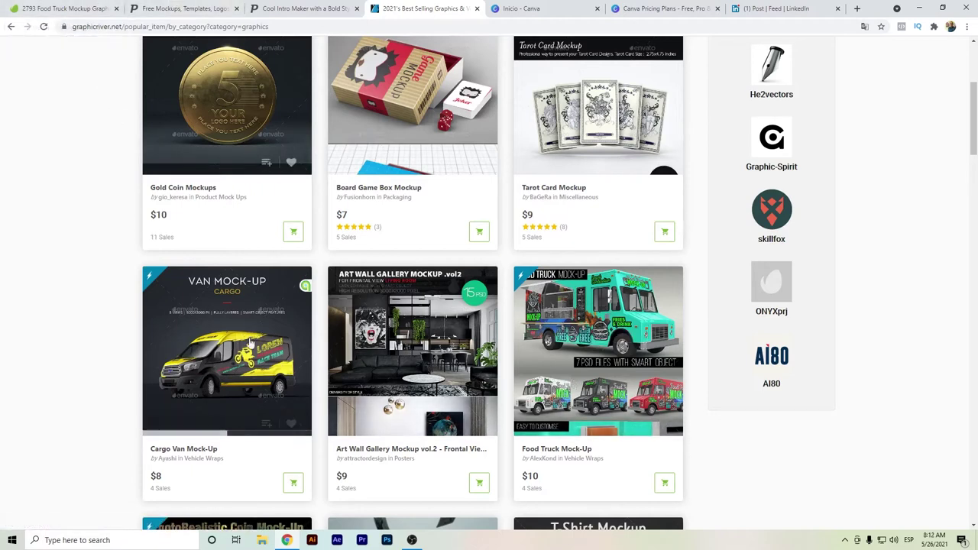
Step: Scroll the GraphicRiver best-sellers, then return to the Envato Elements food truck results
scroll(225, 331, "down", 2)
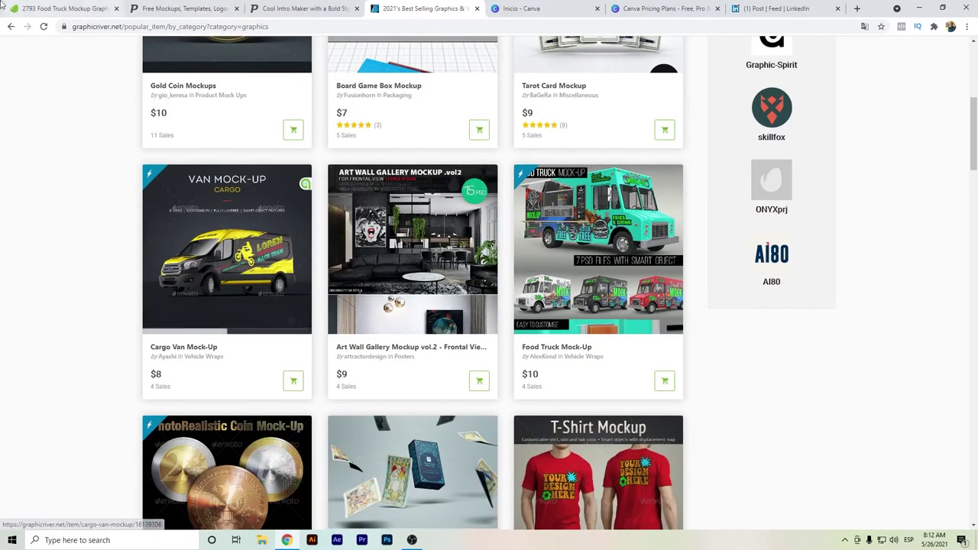
left_click(65, 9)
Step: Scroll down the food truck mockup results and go to page 3
scroll(487, 292, "down", 5)
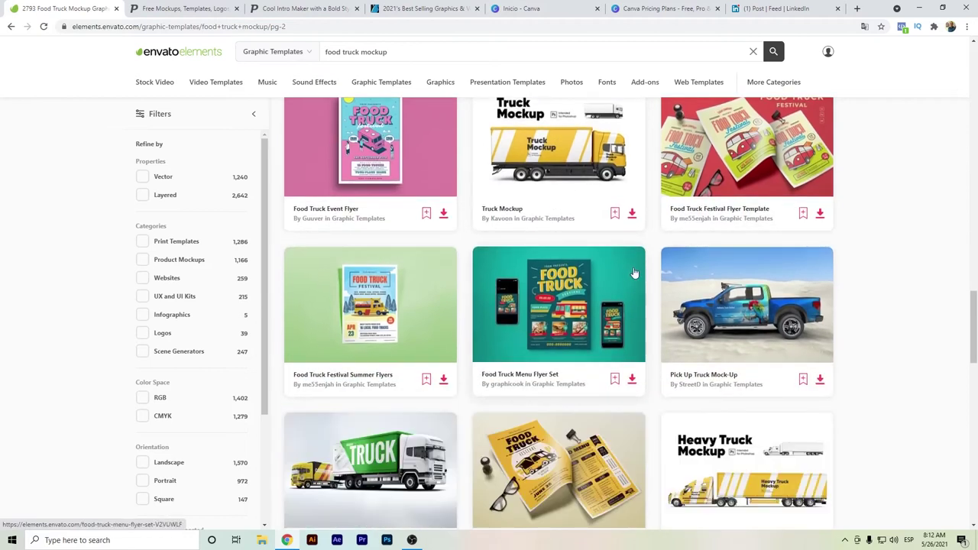
scroll(635, 273, "down", 1)
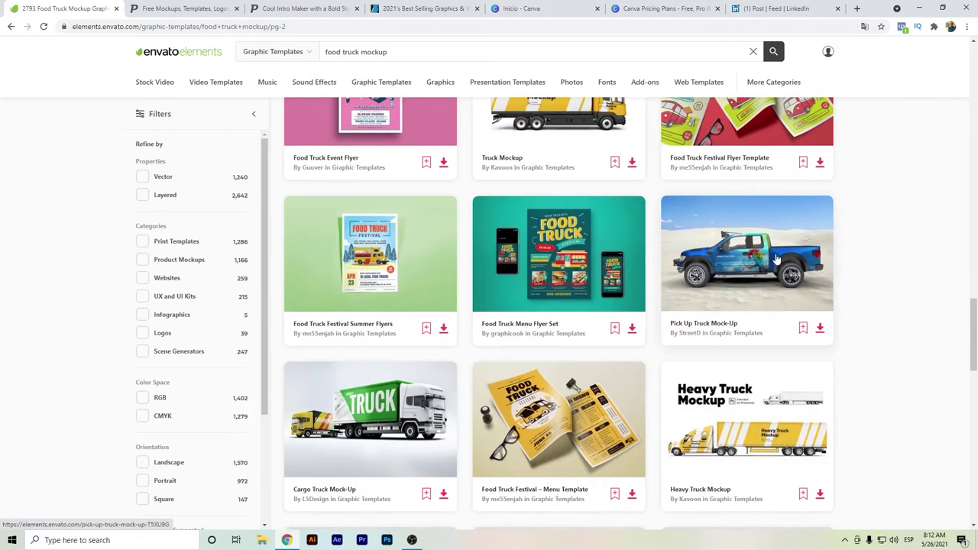
scroll(717, 276, "down", 2)
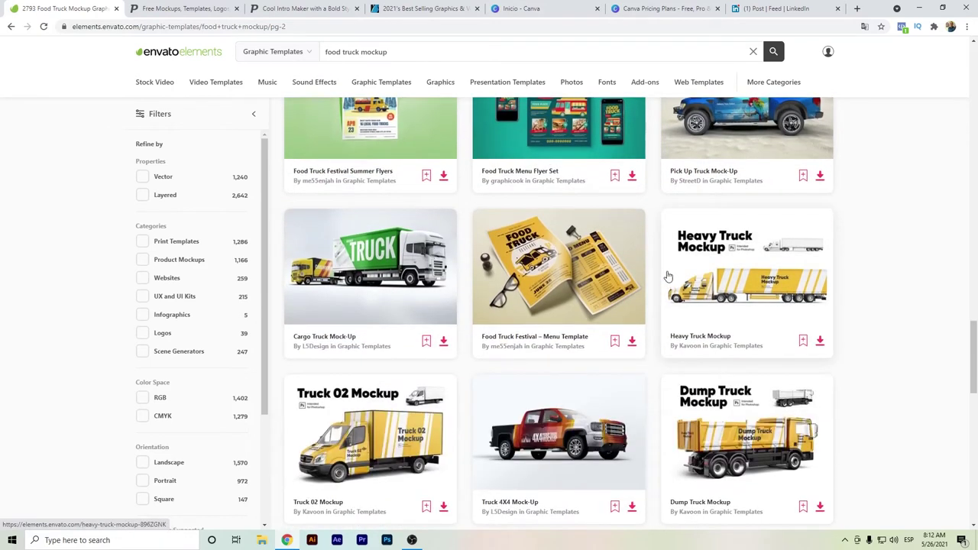
scroll(581, 388, "down", 4)
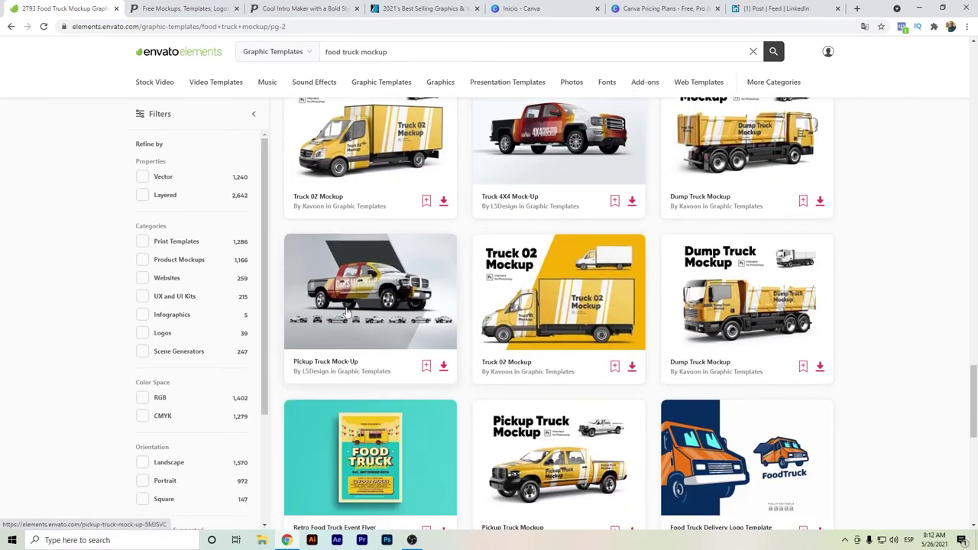
scroll(382, 286, "down", 3)
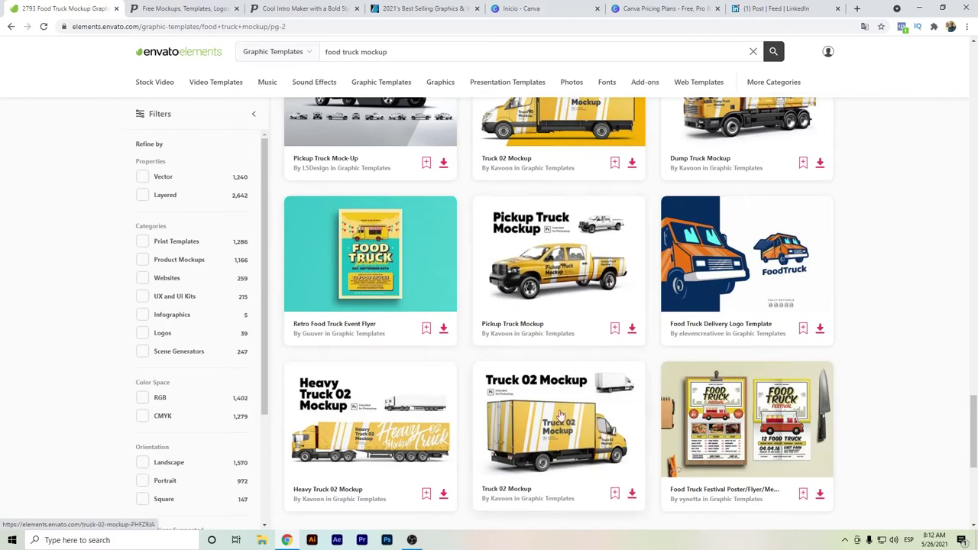
scroll(571, 368, "down", 3)
left_click(566, 348)
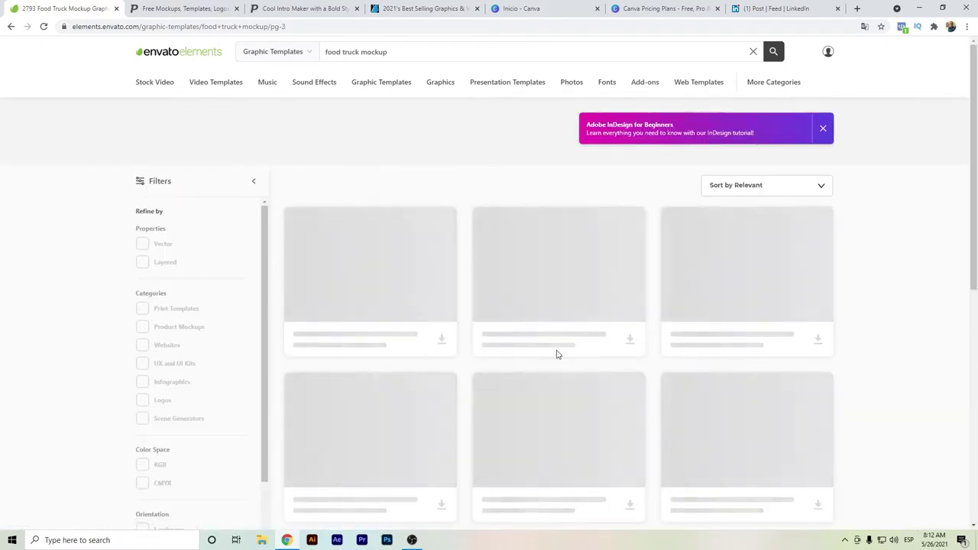
Step: Browse the page 3 results, then return to the GraphicRiver best-selling graphics tab
scroll(462, 298, "down", 4)
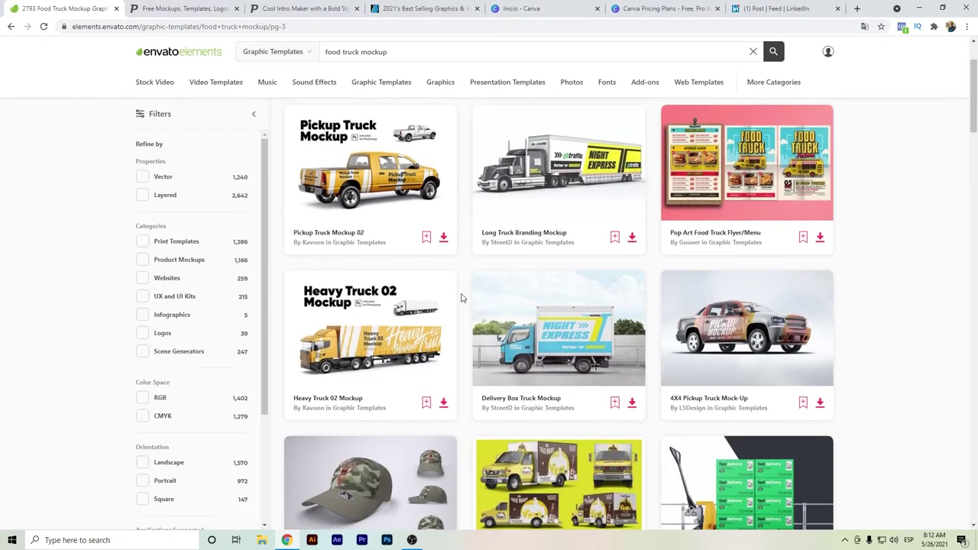
scroll(461, 298, "down", 6)
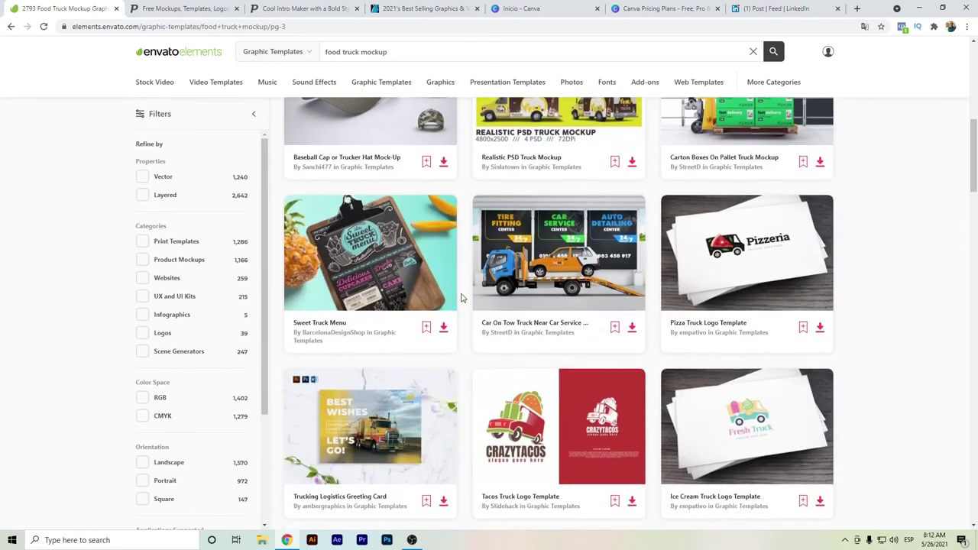
scroll(462, 301, "down", 6)
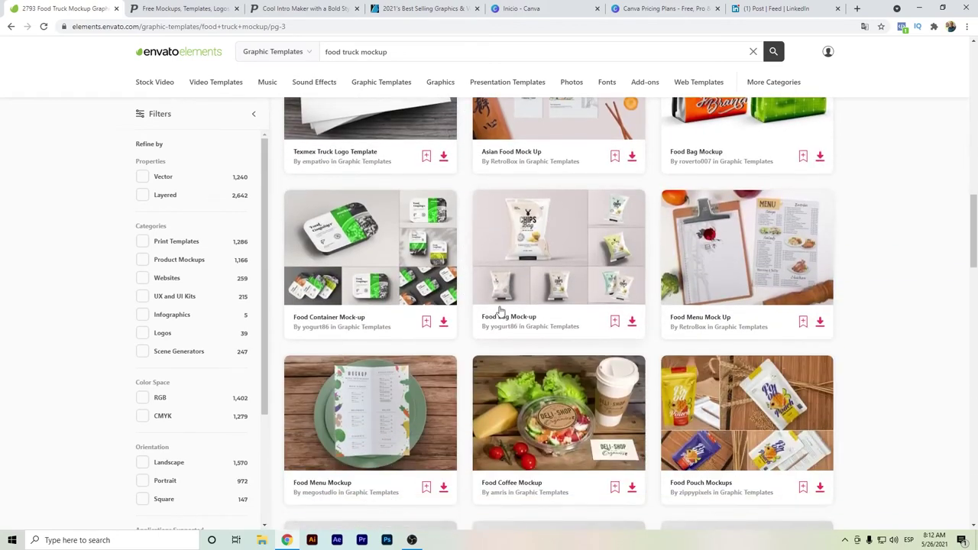
scroll(471, 396, "down", 7)
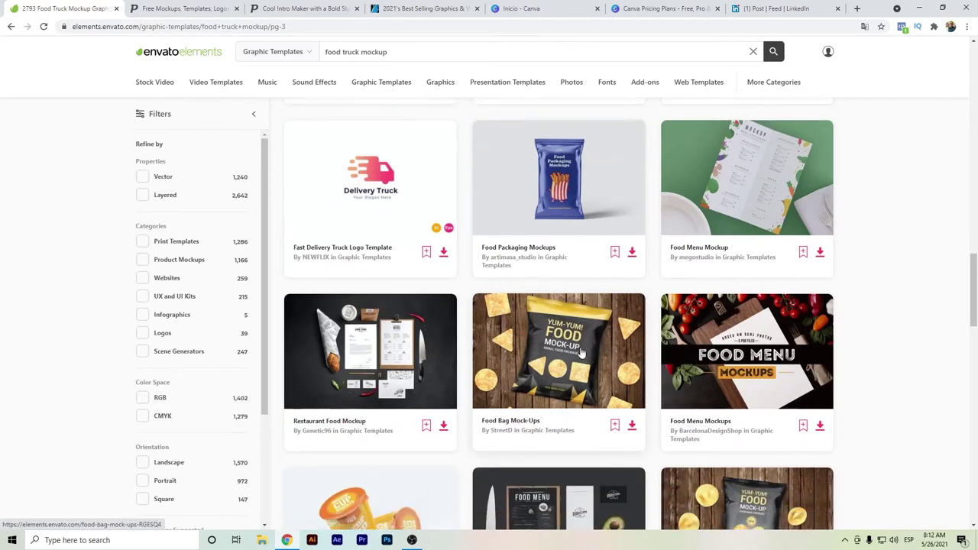
scroll(601, 346, "down", 6)
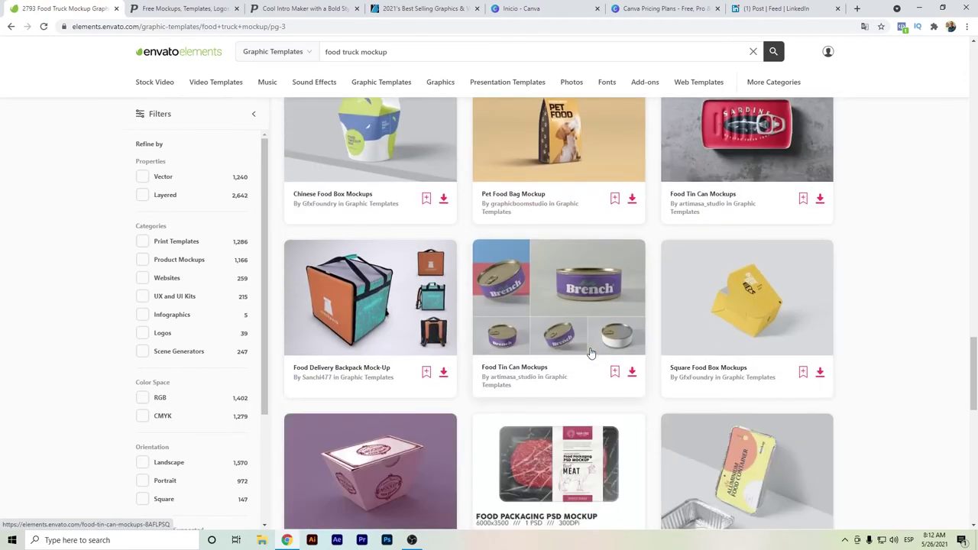
scroll(590, 354, "down", 3)
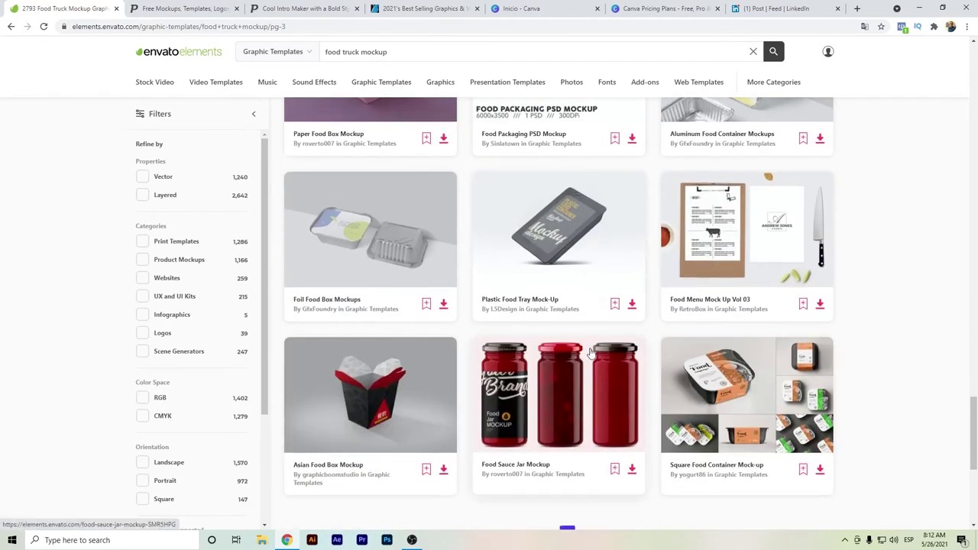
left_click(413, 7)
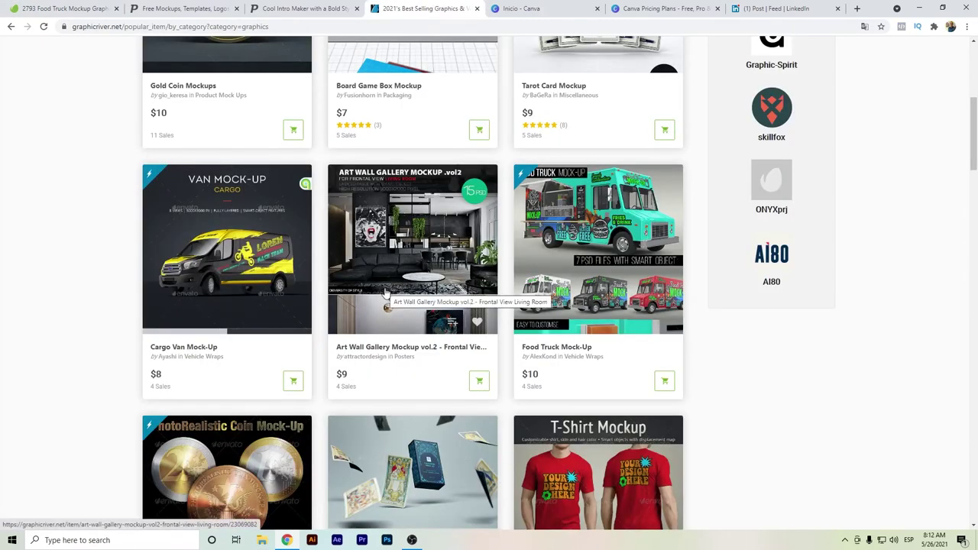
Step: Review GraphicRiver's top best-sellers, like Gold Coin Mockups, then switch to the Canva home tab
scroll(386, 293, "up", 5)
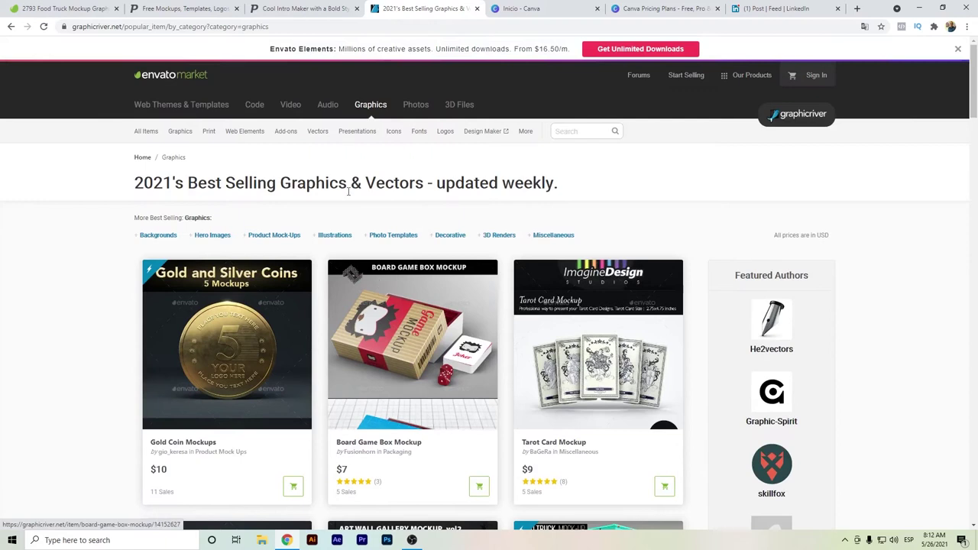
mouse_move(485, 131)
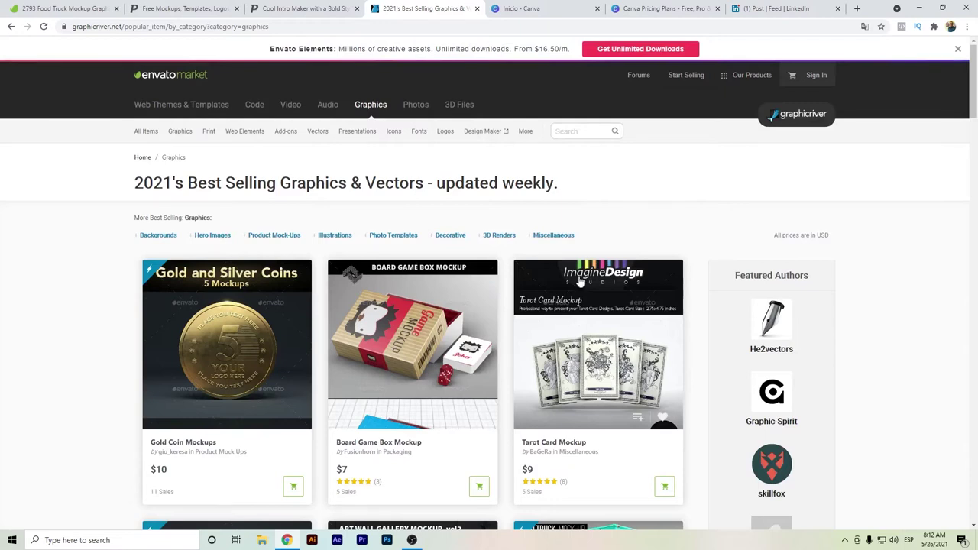
scroll(183, 228, "down", 1)
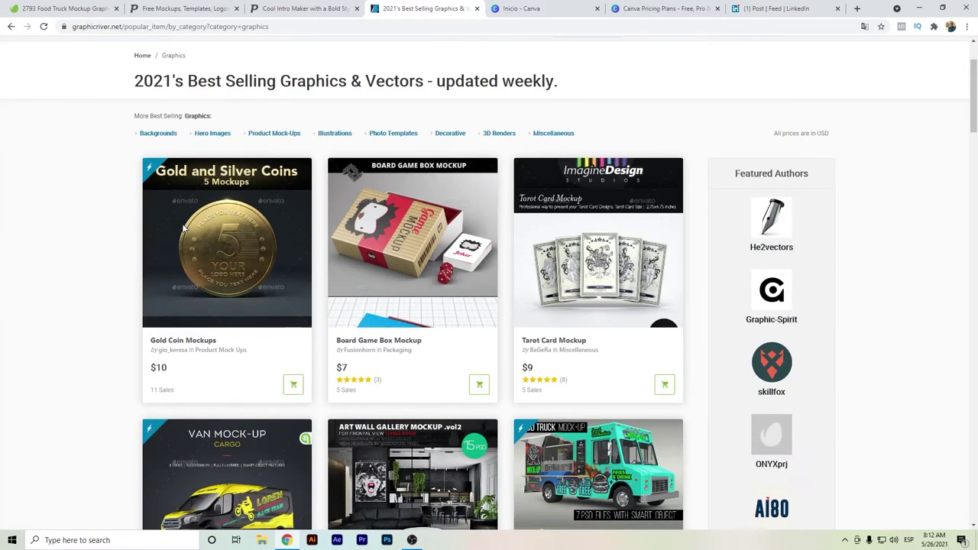
scroll(306, 260, "down", 1)
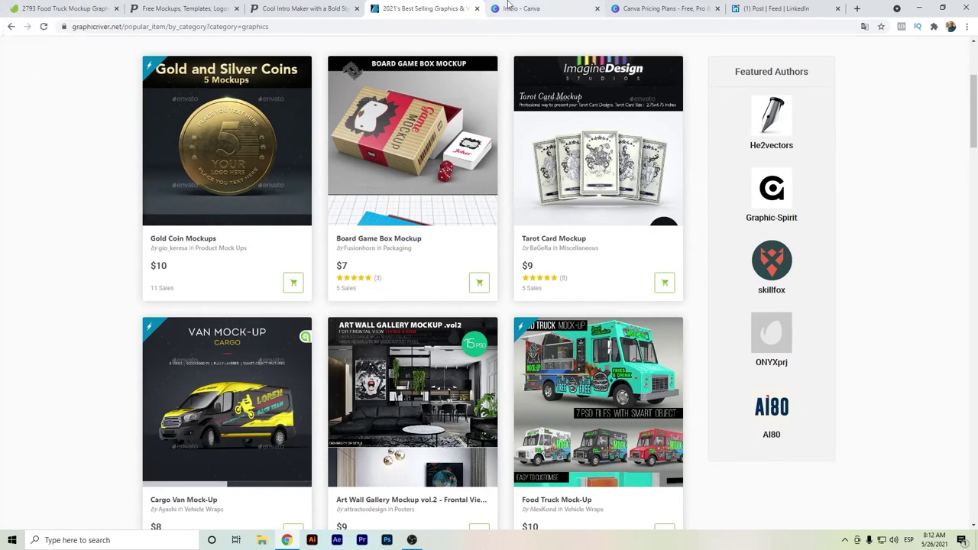
left_click(508, 6)
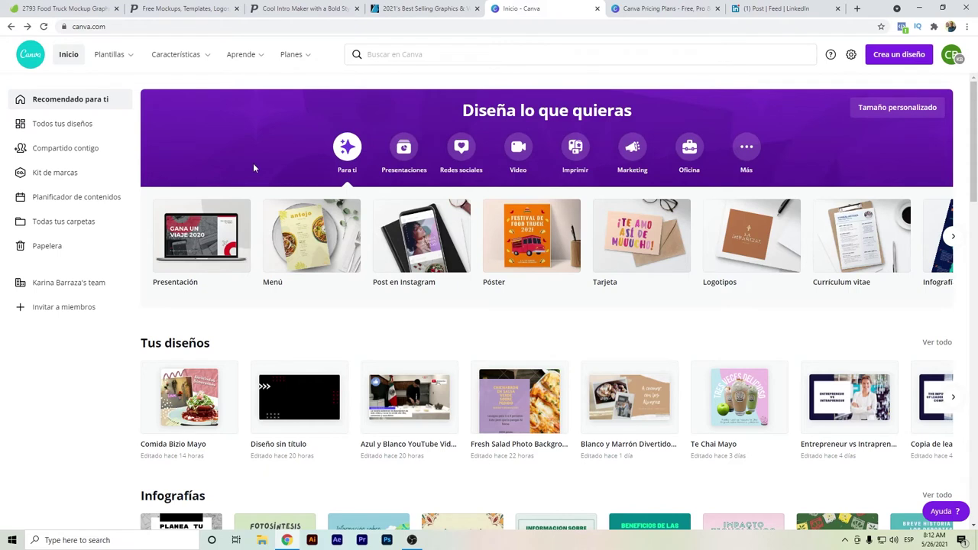
Step: Search Canva templates for 'video' and scroll through the 1,086 Video template results
mouse_move(122, 56)
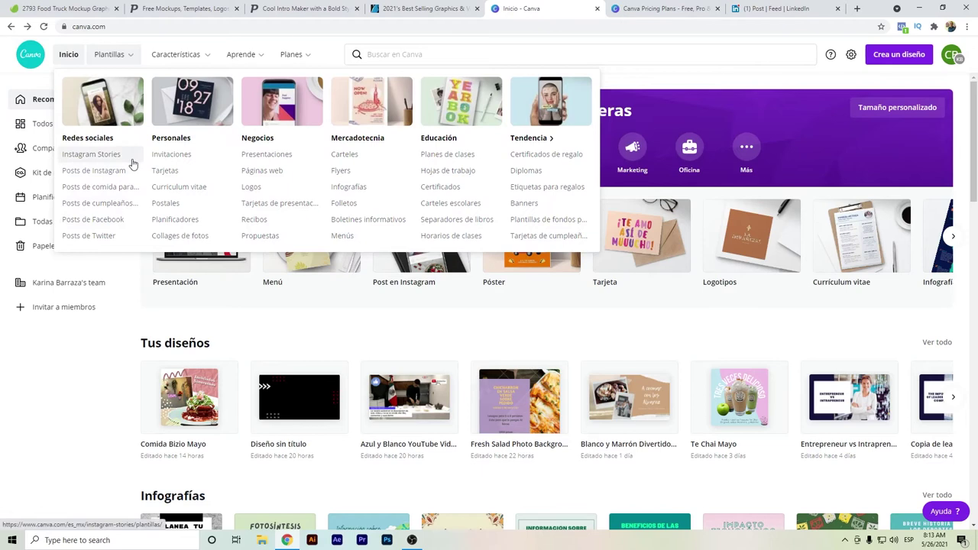
left_click(388, 55)
type("video")
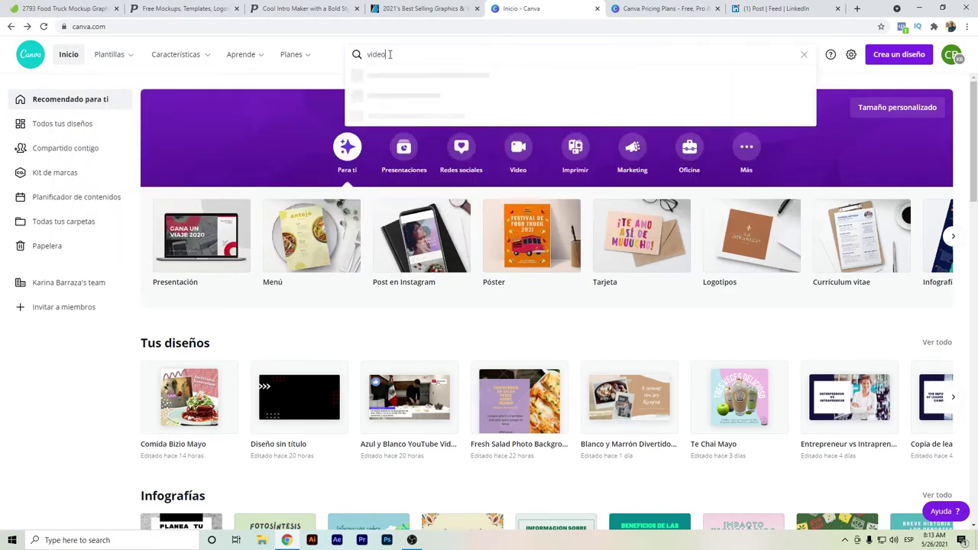
left_click(387, 116)
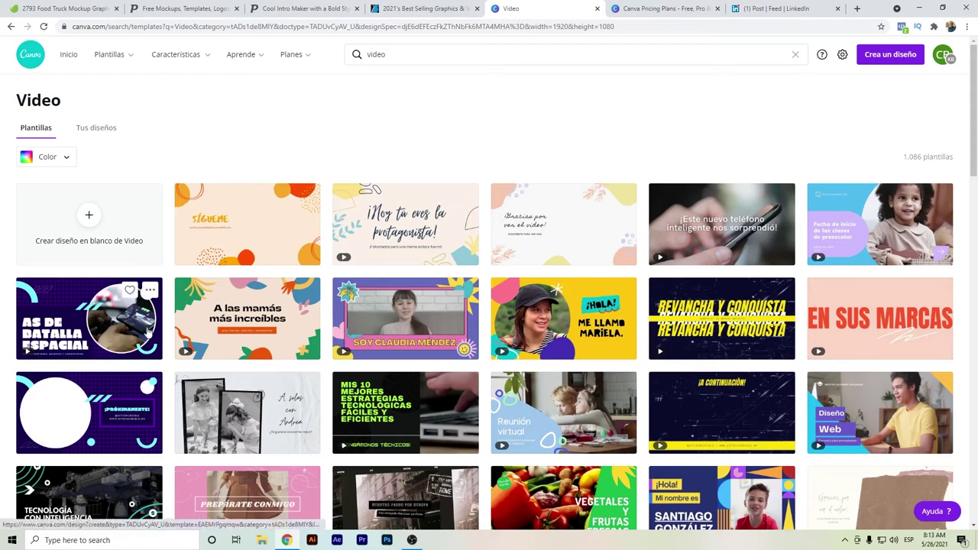
mouse_move(146, 332)
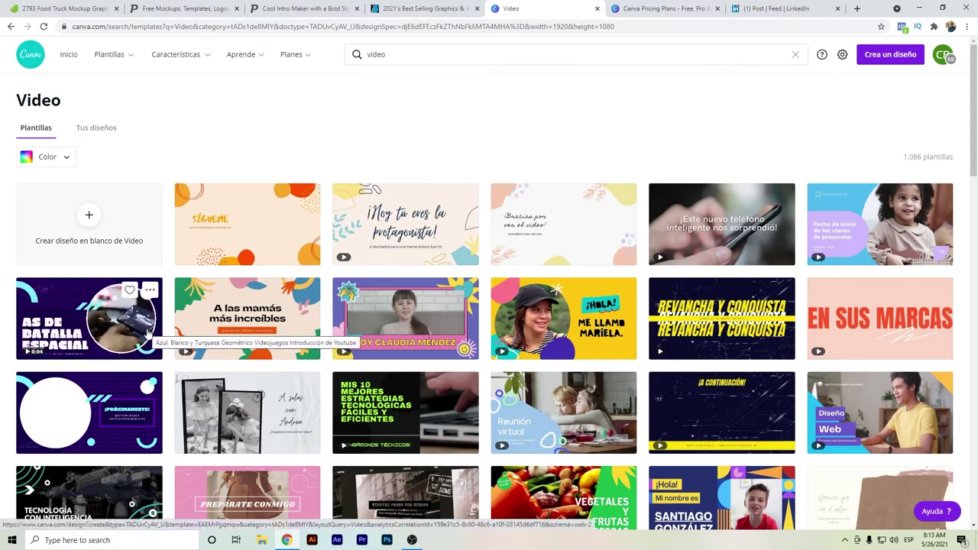
scroll(147, 334, "down", 1)
Step: Open the technology video template and retitle it 'ARTIFICIAL INTELLIGENCE TECHNOLOGY'
mouse_move(80, 436)
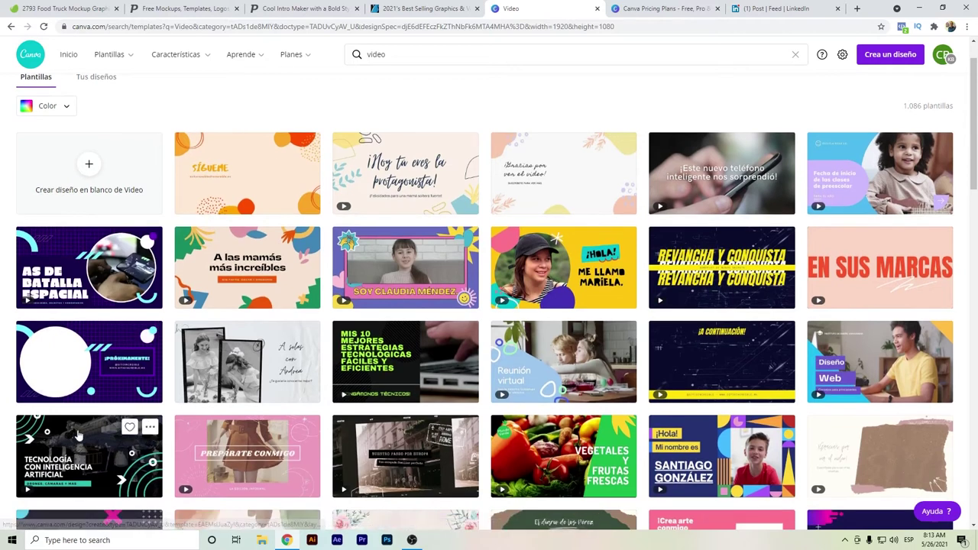
left_click(79, 447)
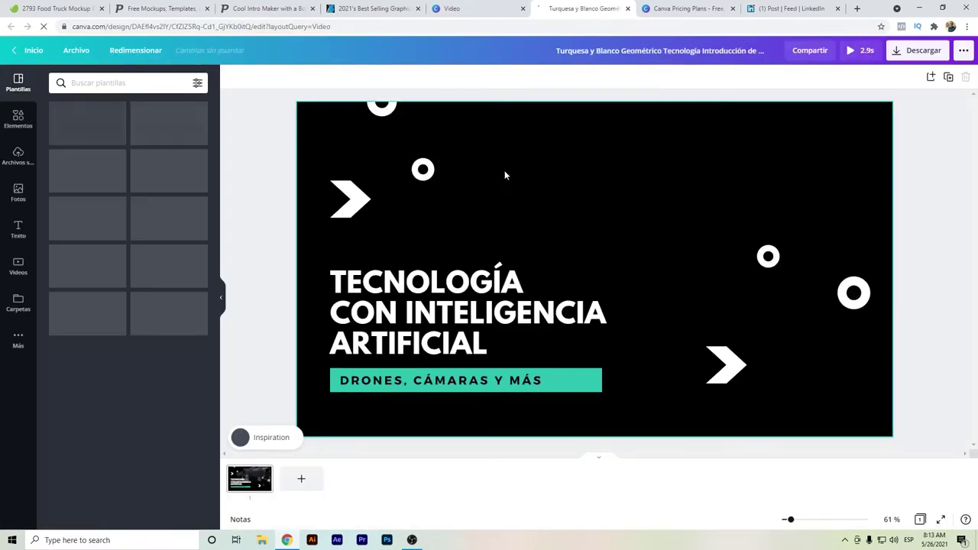
left_click(408, 302)
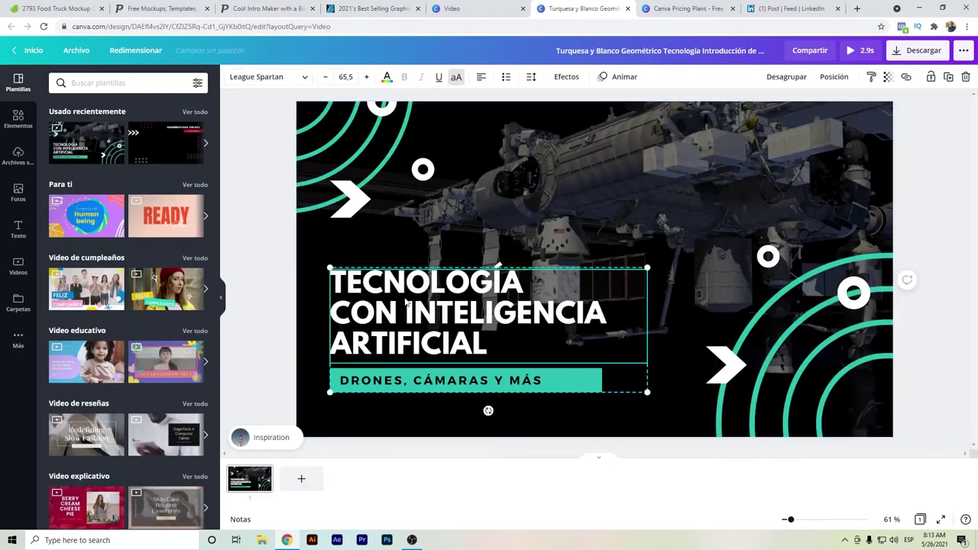
double_click(421, 301)
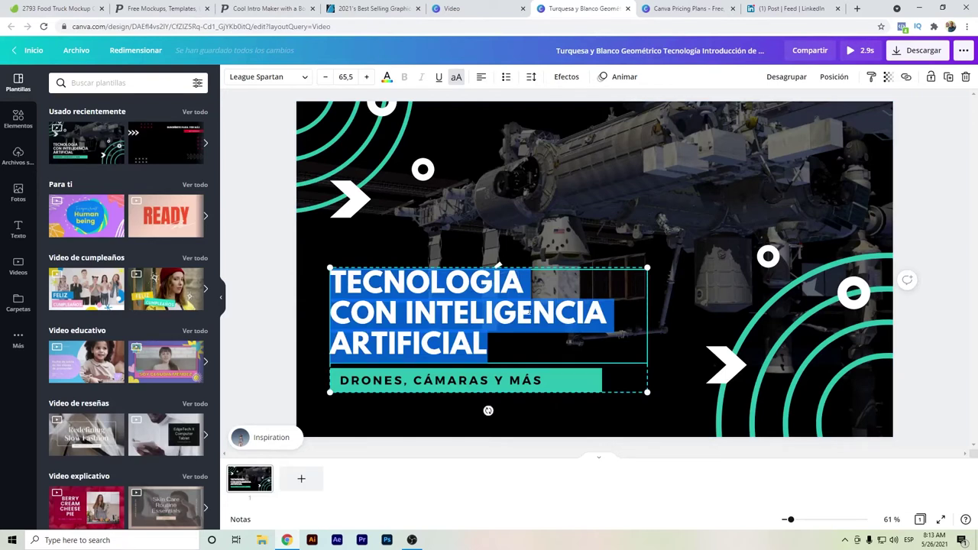
type("ARTIFICIAL")
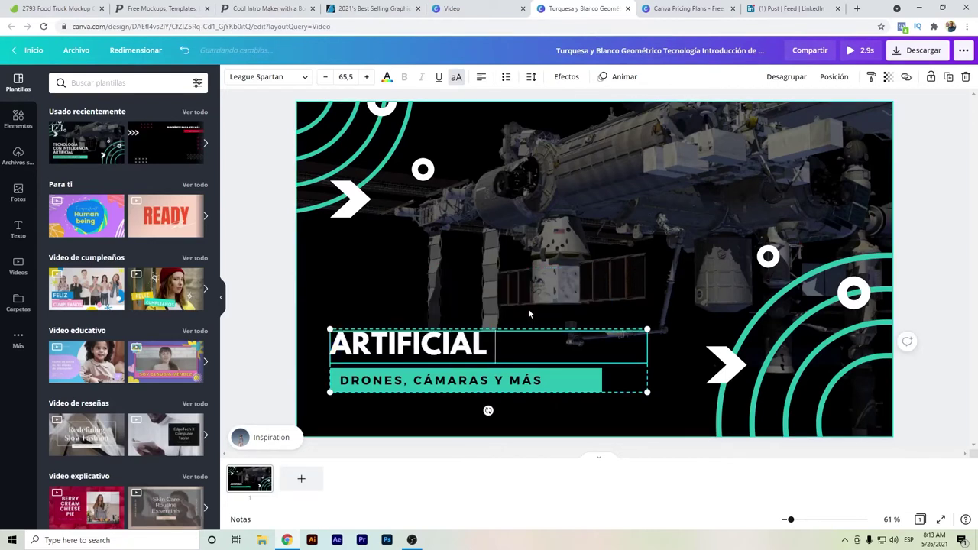
type(" INTELLIGENCE TECHNOLOGY")
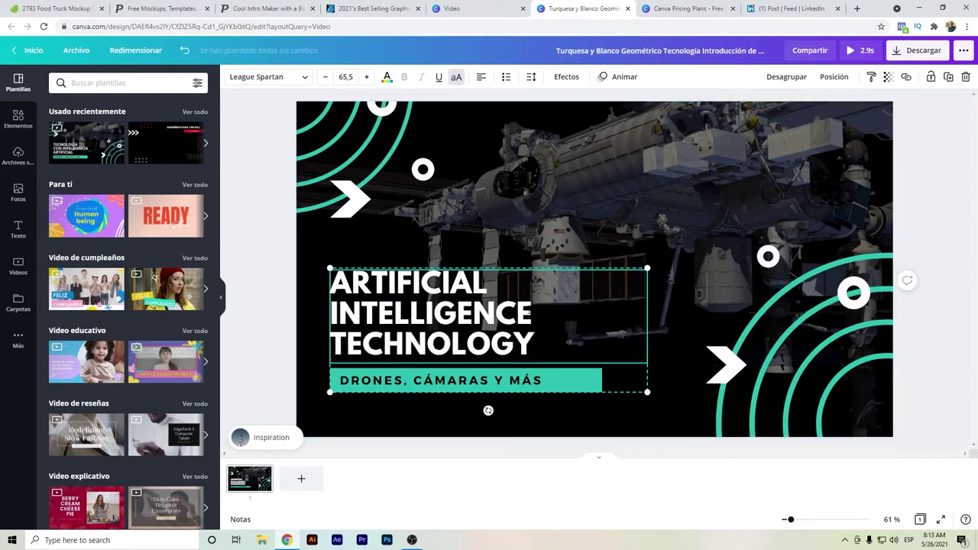
Step: Rewrite the Spanish subtitle as 'DRONES, CAMERAS & MORE', removing the leftover 'Y MÁS'
left_click(401, 374)
left_click(397, 378)
left_click(389, 385)
key("Delete")
type("E")
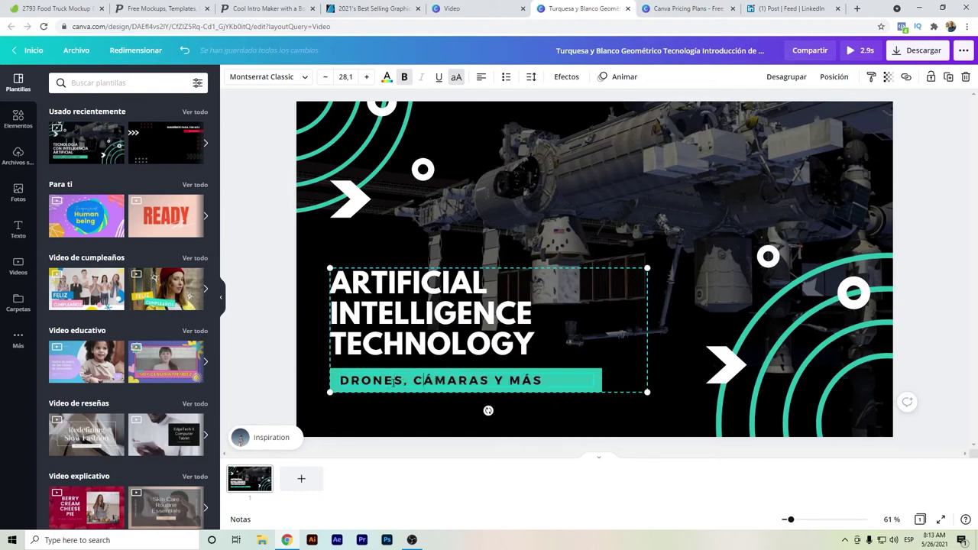
key("Delete")
type("A")
key("BackSpace")
key("BackSpace")
key("BackSpace")
type("ERA")
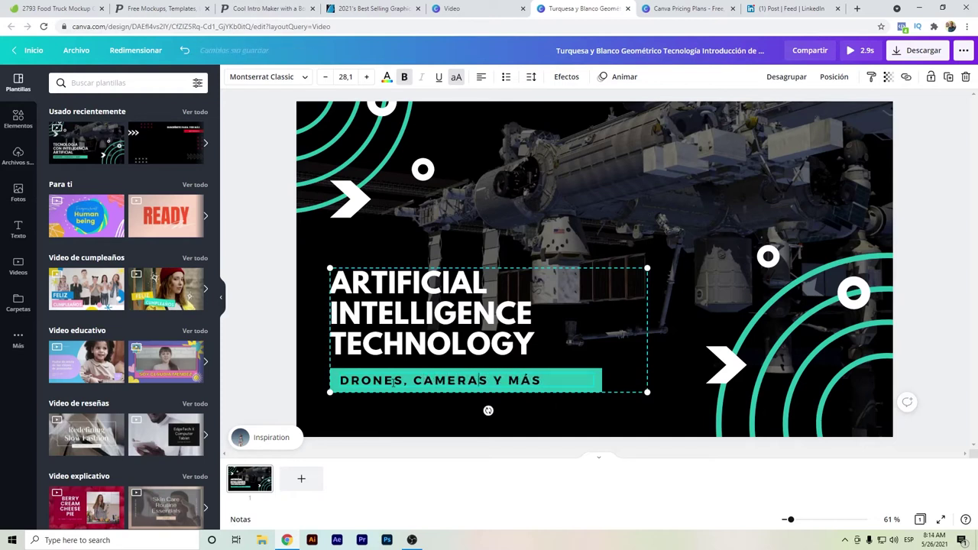
type(" &")
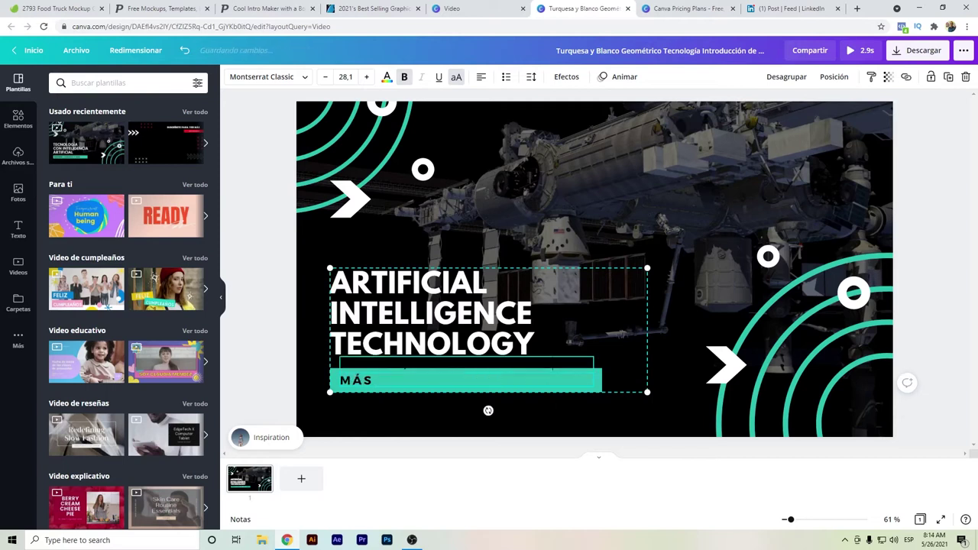
key("Delete")
key("Delete")
key("Delete")
key("Delete")
type("MORE")
key("Delete")
key("Delete")
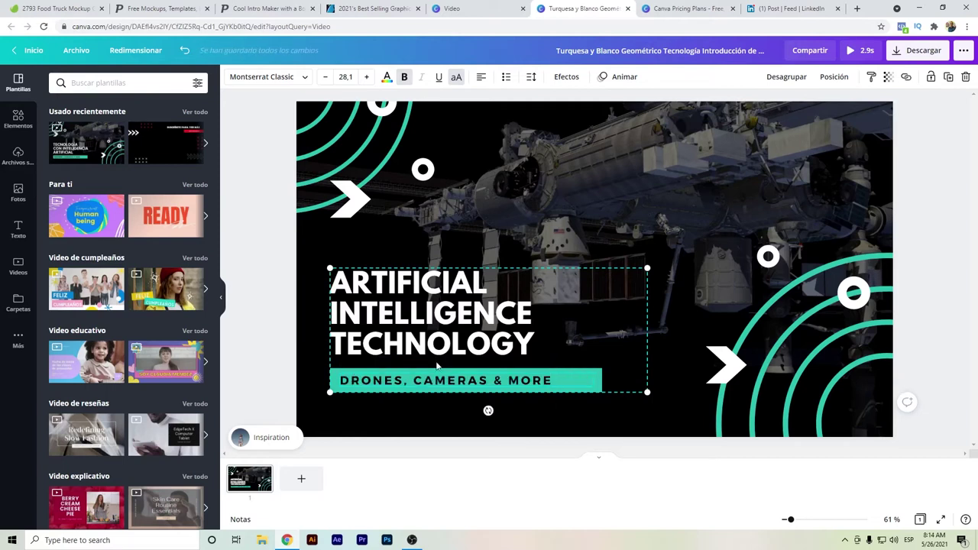
left_click(269, 327)
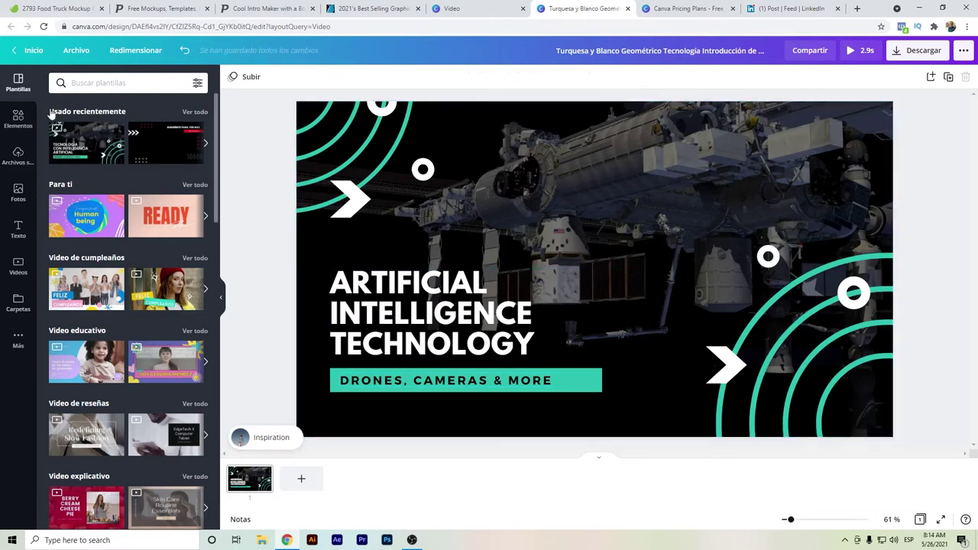
Step: Upload the logo file from the computer, resize it to 213×213 and place it top-right
left_click(18, 153)
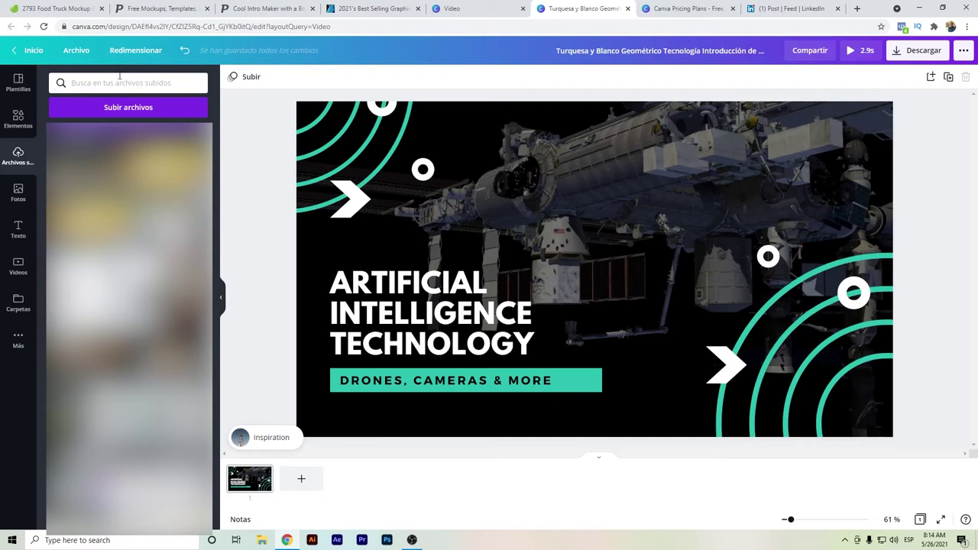
left_click(118, 76)
type("logo")
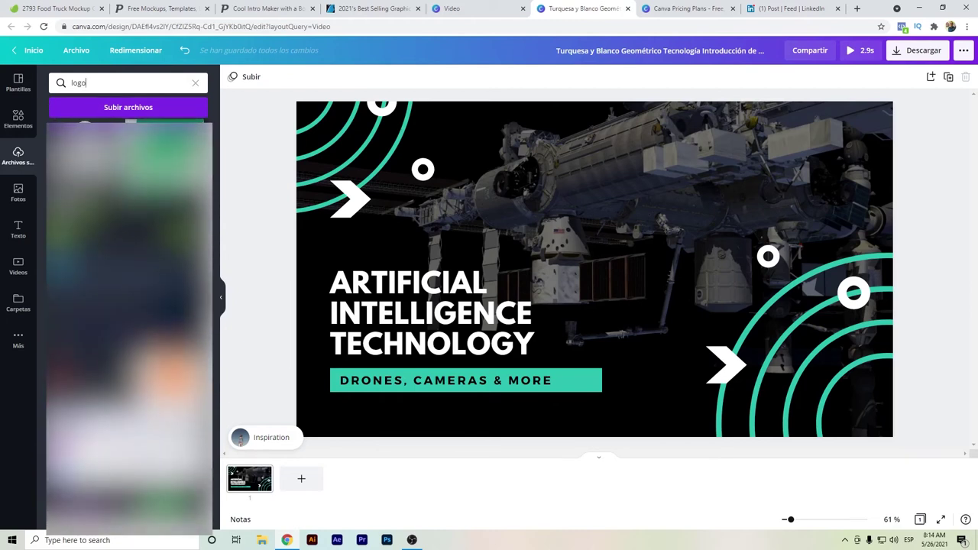
left_click(196, 82)
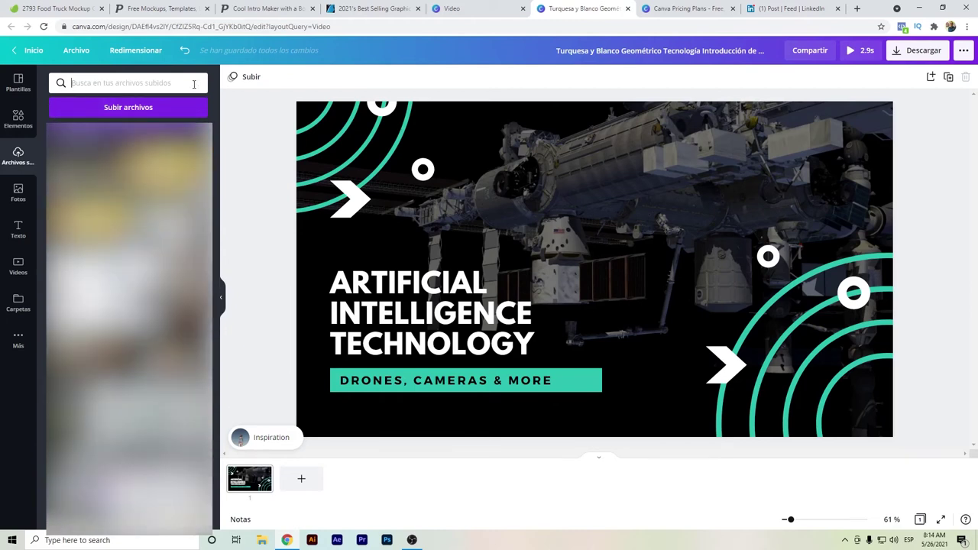
left_click(114, 107)
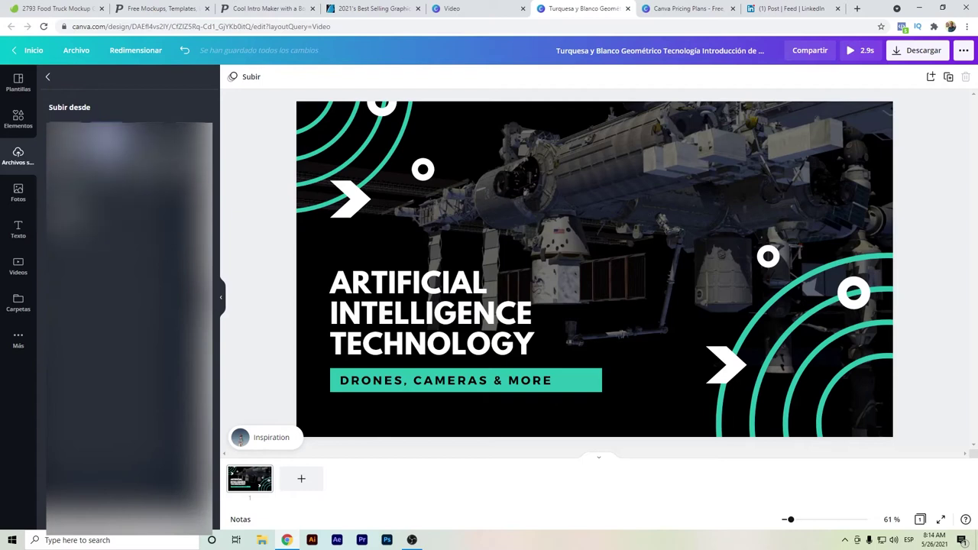
left_click(130, 145)
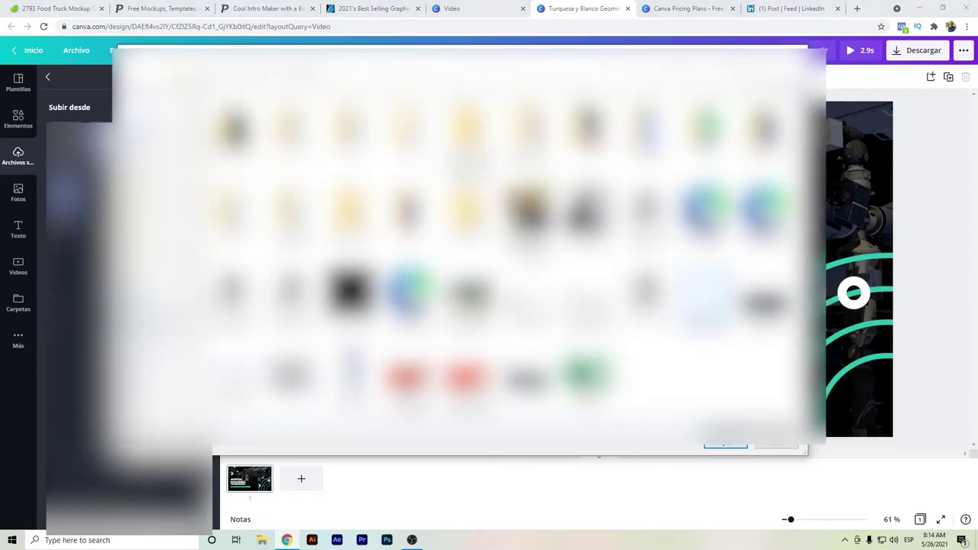
double_click(703, 302)
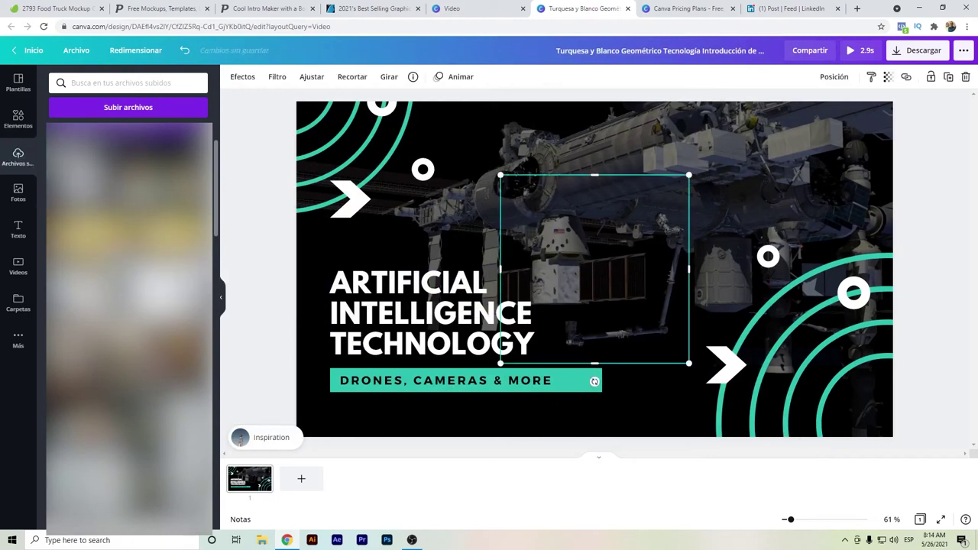
left_click_drag(688, 364, 560, 249)
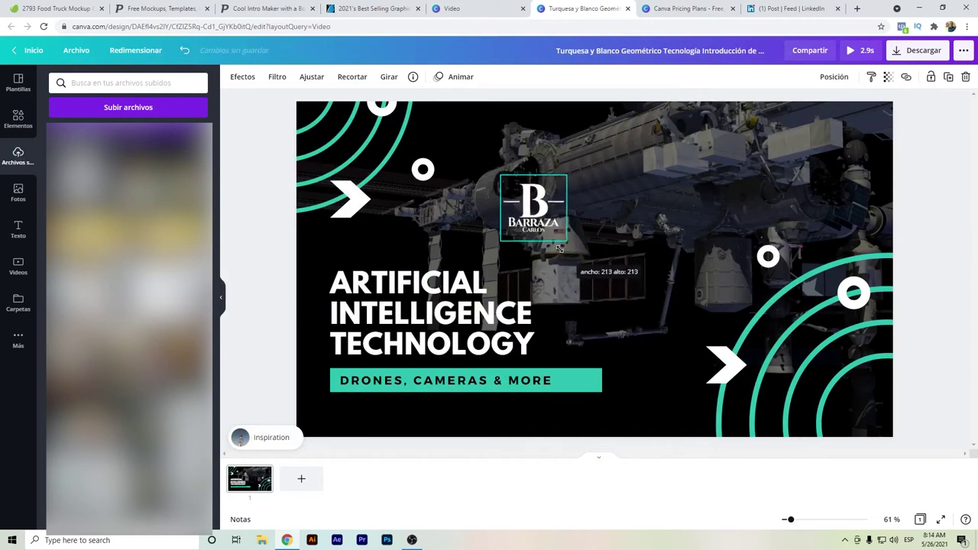
left_click_drag(541, 209, 870, 138)
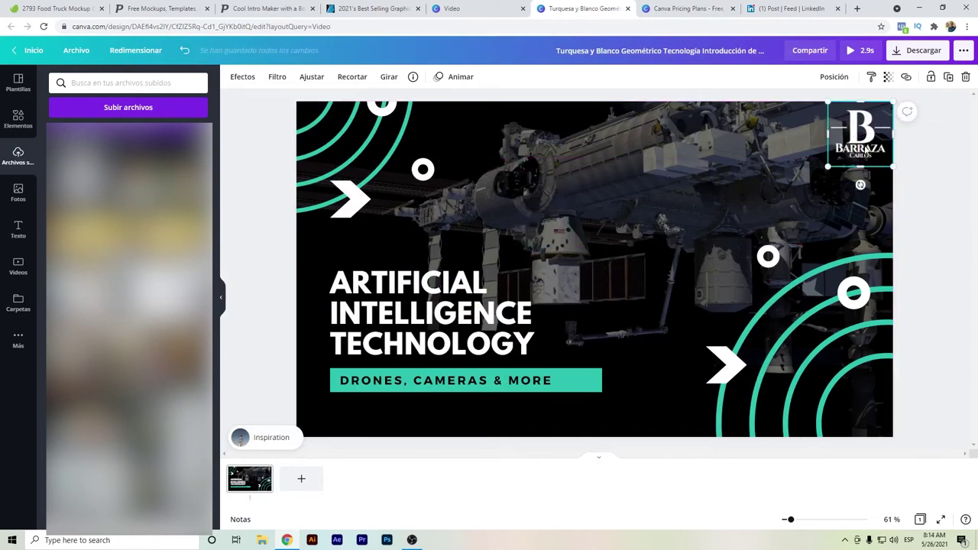
Step: Preview the Armado animation, then apply the Cortina animation to the logo
left_click(457, 77)
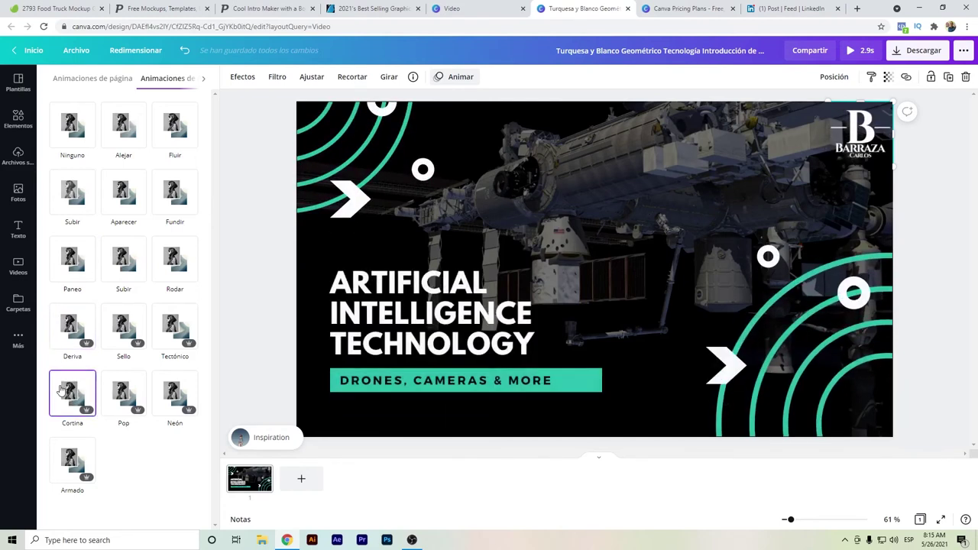
left_click(72, 463)
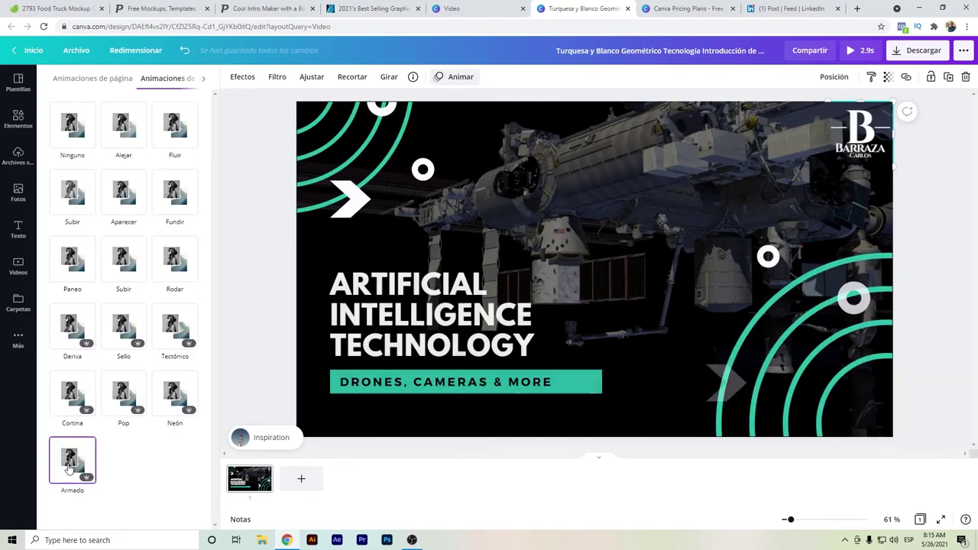
left_click(74, 403)
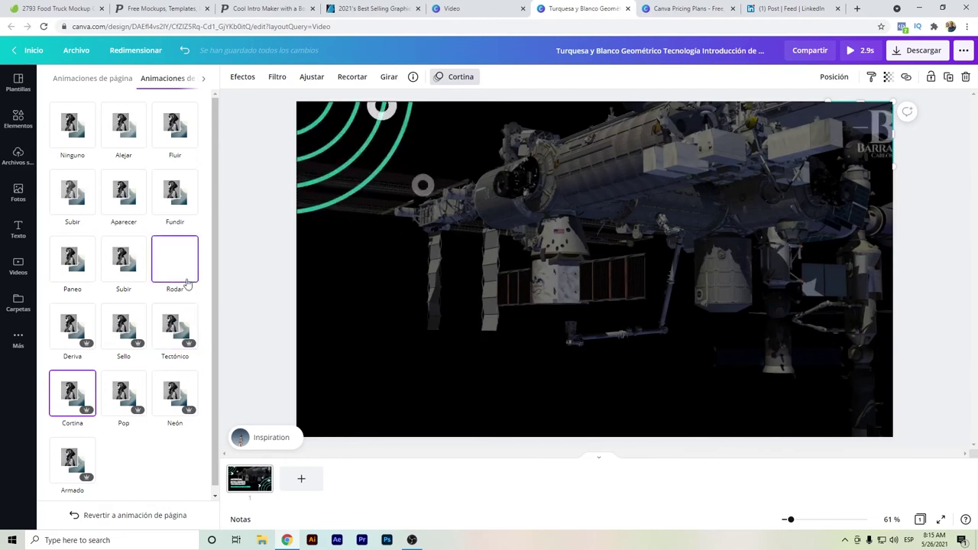
left_click(237, 153)
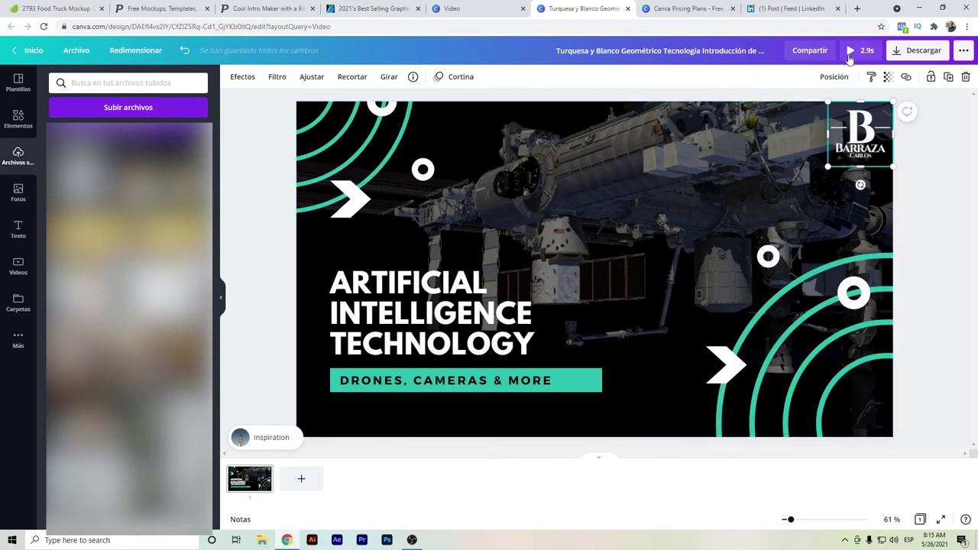
Step: Dismiss the download menu and switch the side panel from Elementos to Plantillas
left_click(912, 55)
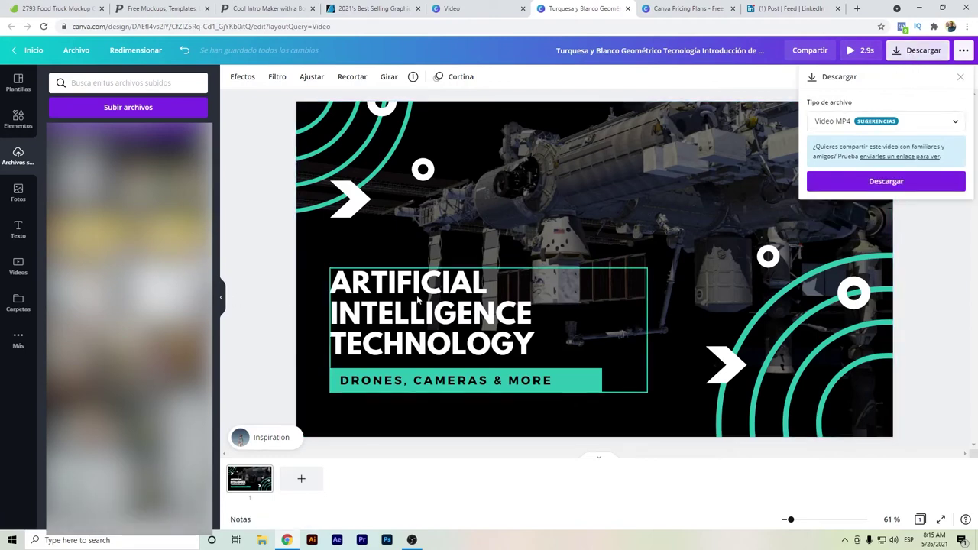
left_click(14, 121)
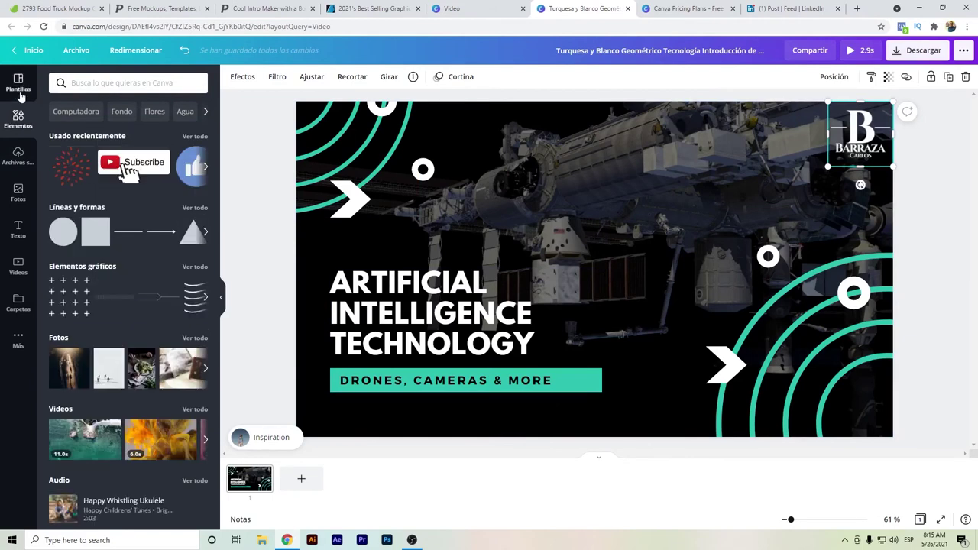
left_click(21, 93)
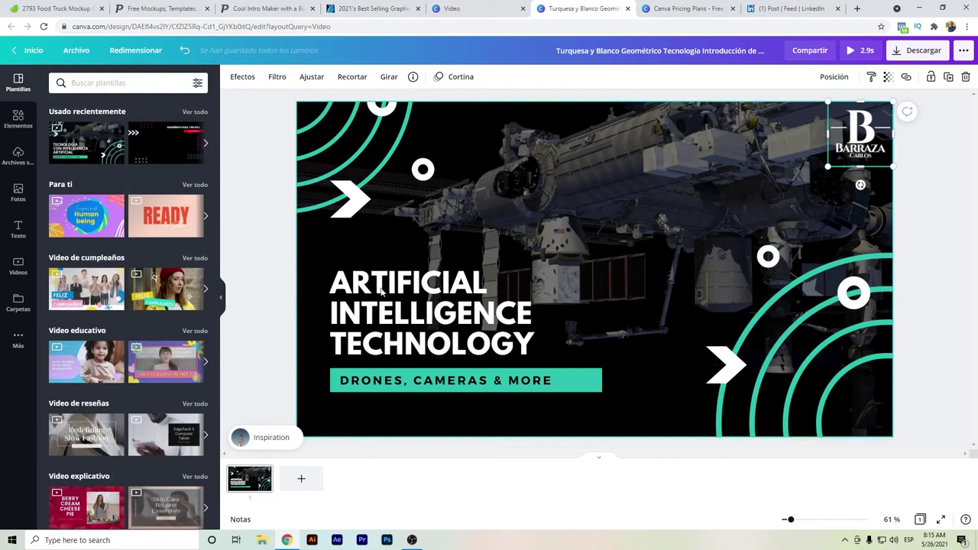
Step: Recolour the top-left arcs turquoise after trying dark navy and green
left_click(386, 166)
left_click(231, 77)
scroll(77, 333, "down", 3)
scroll(62, 301, "up", 1)
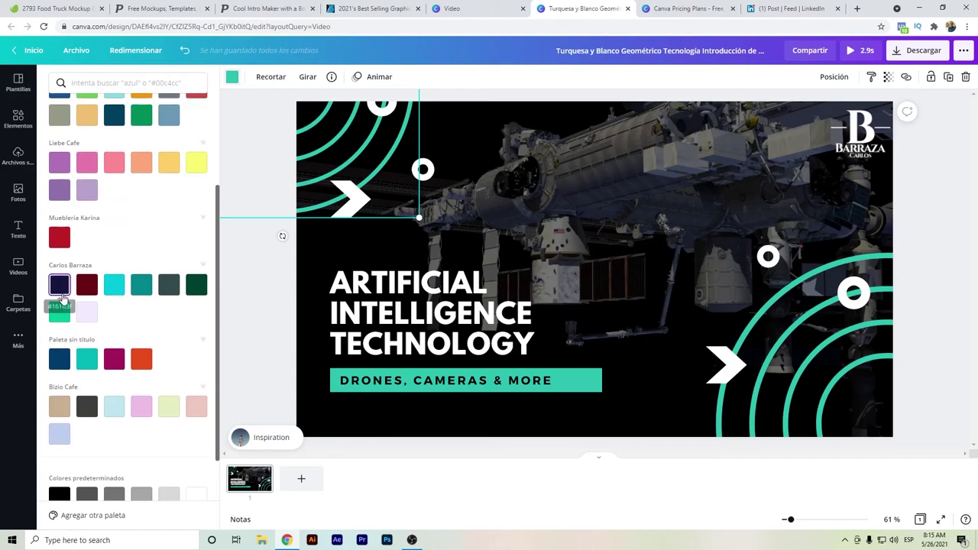
scroll(62, 300, "down", 1)
left_click(58, 235)
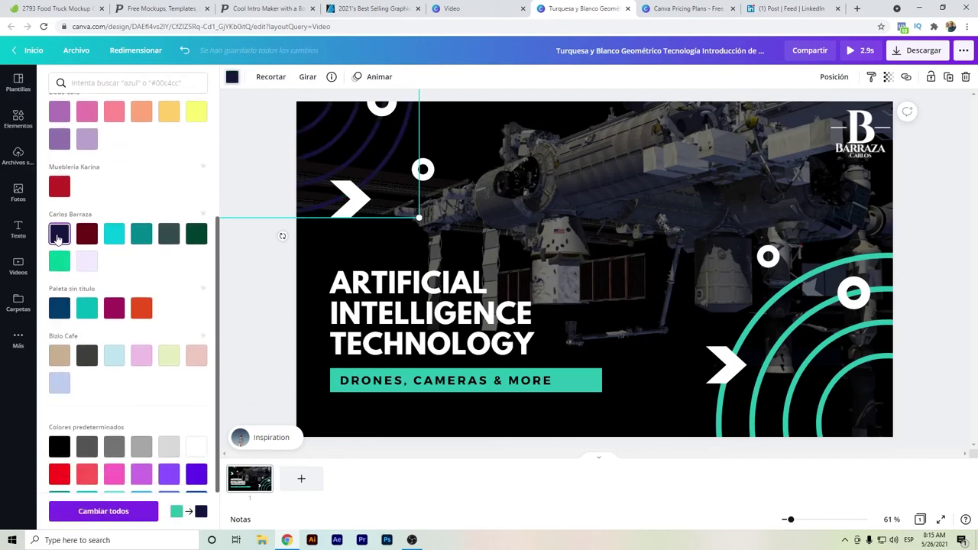
left_click(59, 262)
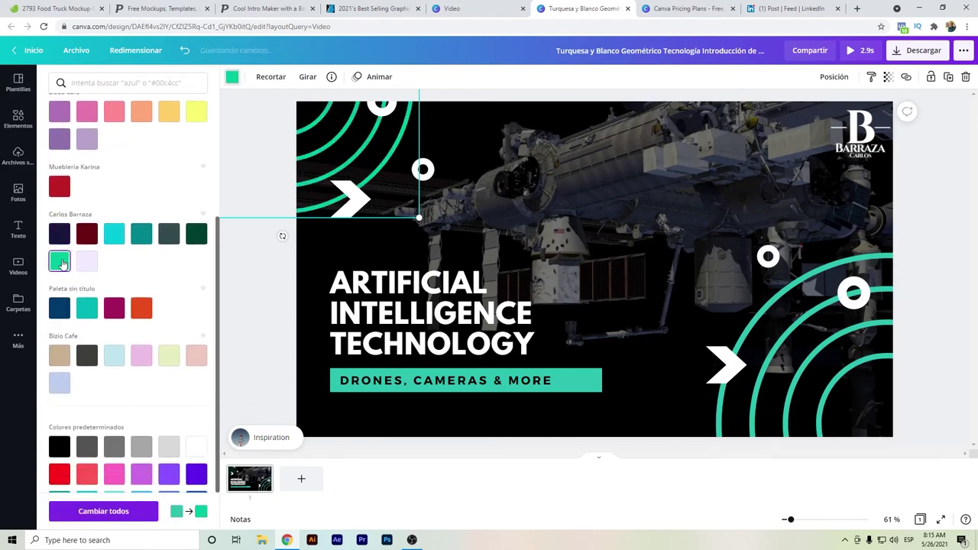
left_click(108, 239)
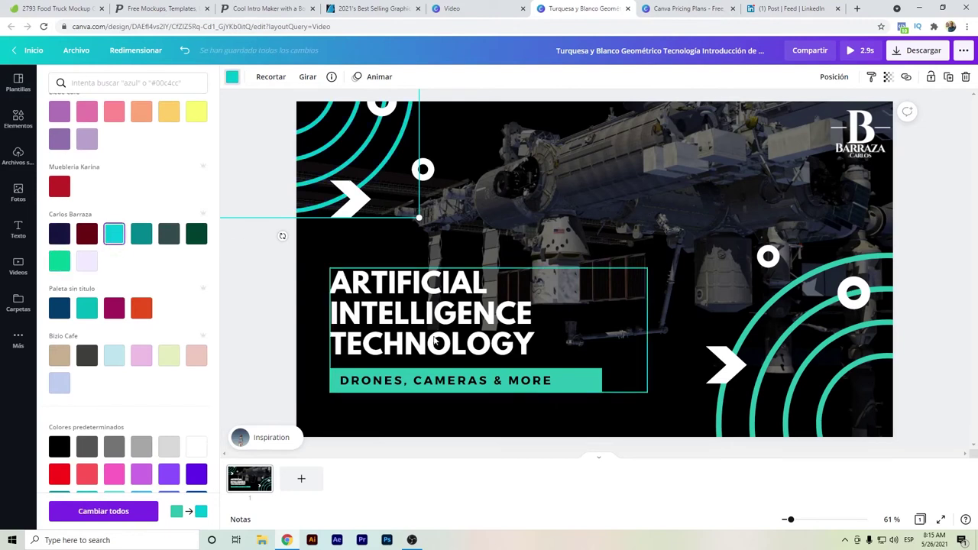
Step: Turn the subtitle banner turquoise, select the bottom-right arcs, and open the MP4 download options
left_click(596, 389)
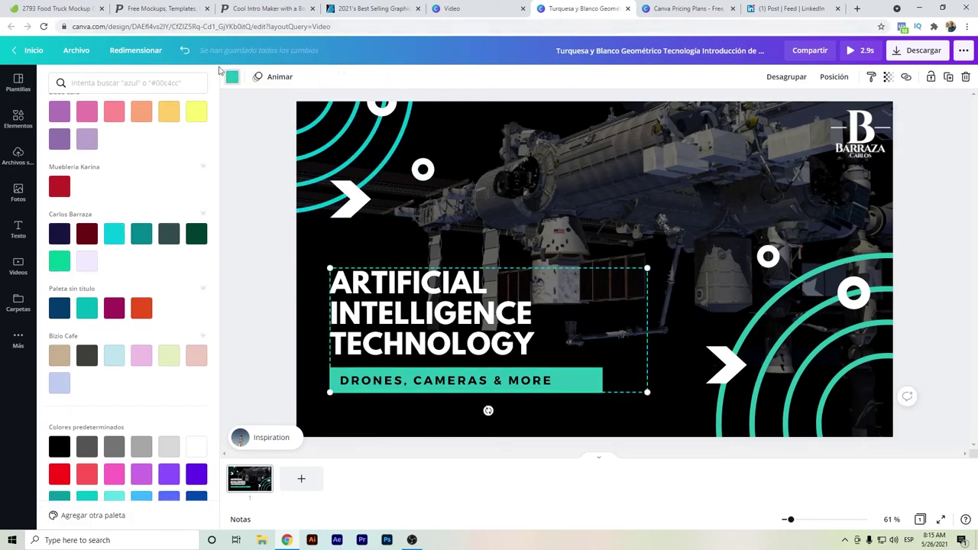
left_click(114, 234)
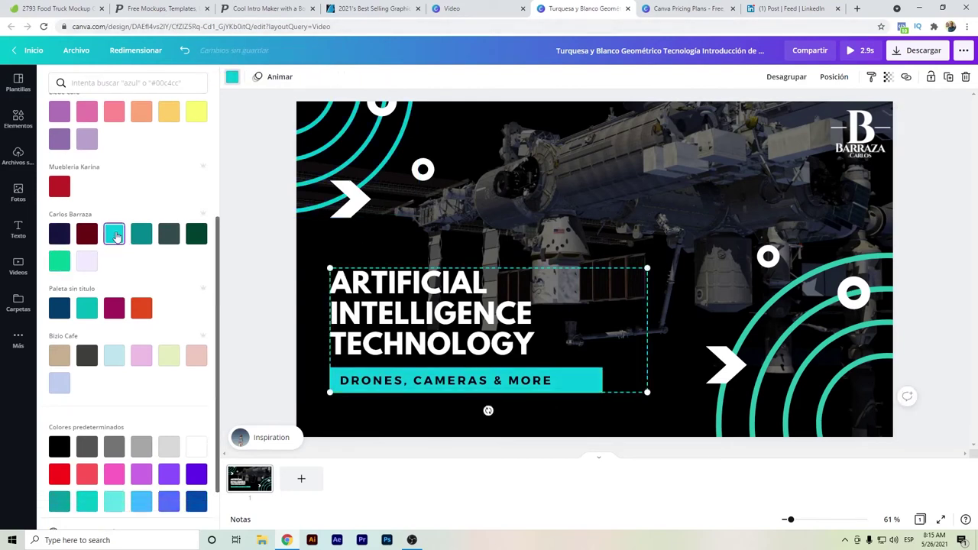
left_click(814, 306)
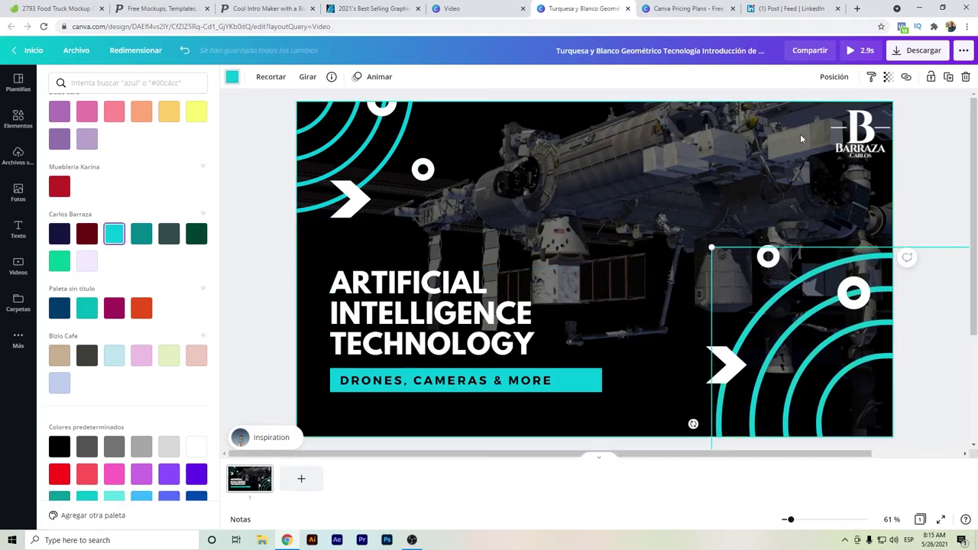
key("Escape")
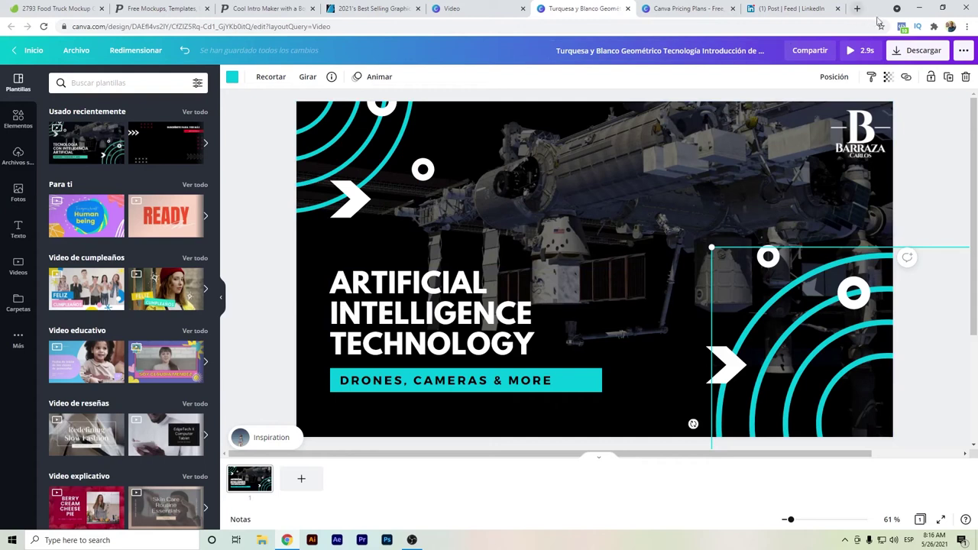
left_click(904, 51)
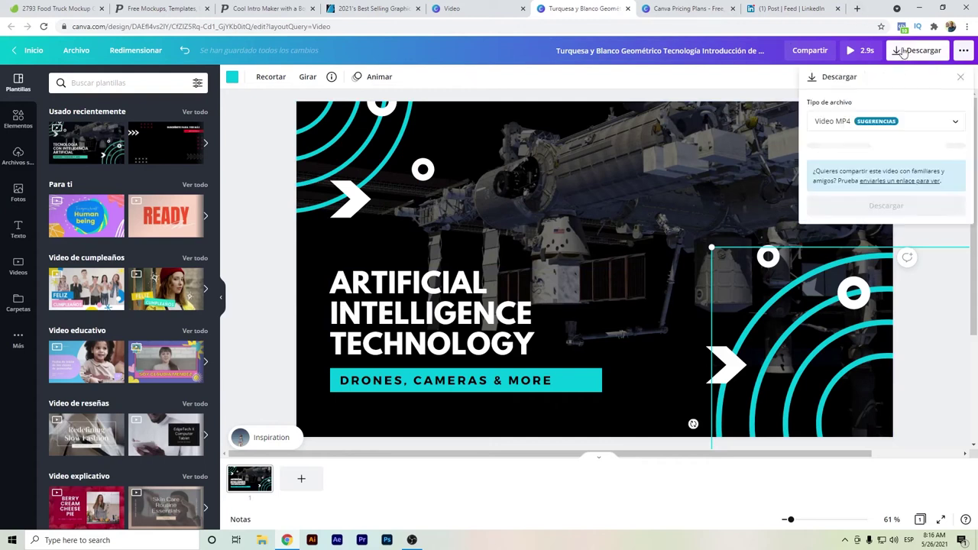
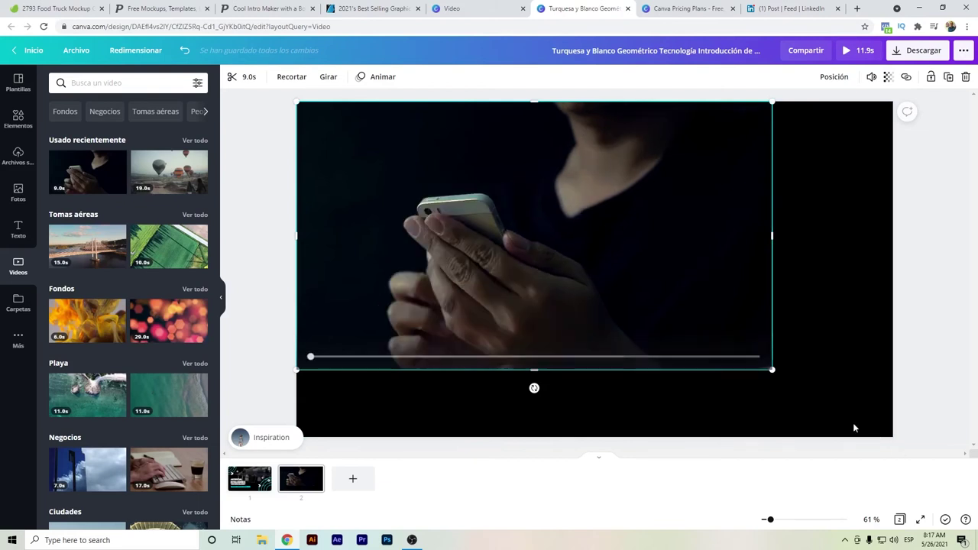
Step: Stretch the phone clip over page 2 and paste page 1's title group, retitled SMARTPHONES
left_click_drag(772, 369, 892, 437)
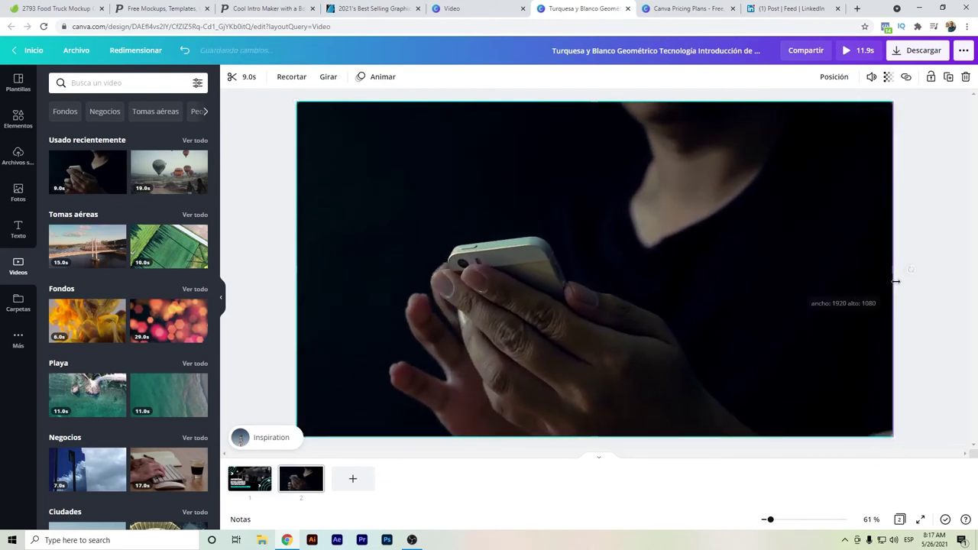
left_click(910, 301)
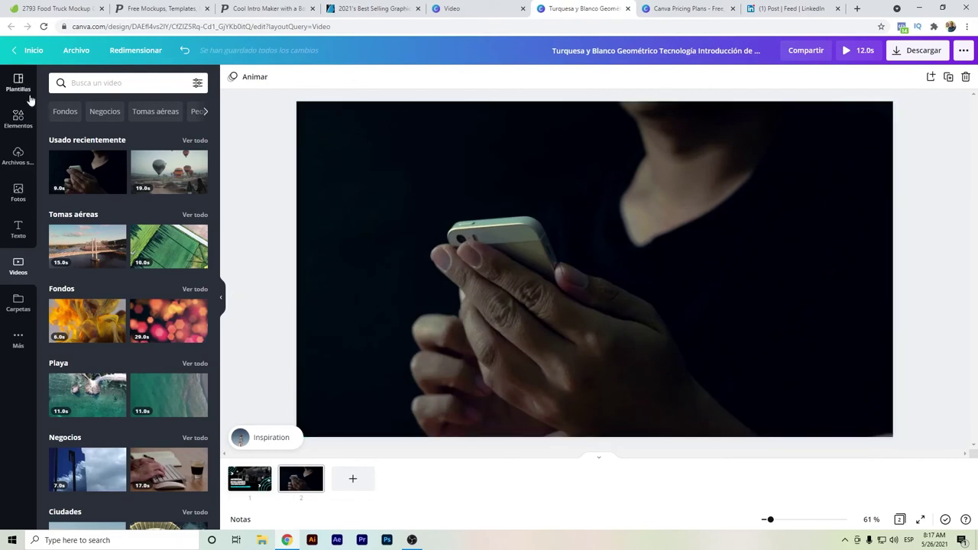
left_click(249, 479)
left_click(459, 359)
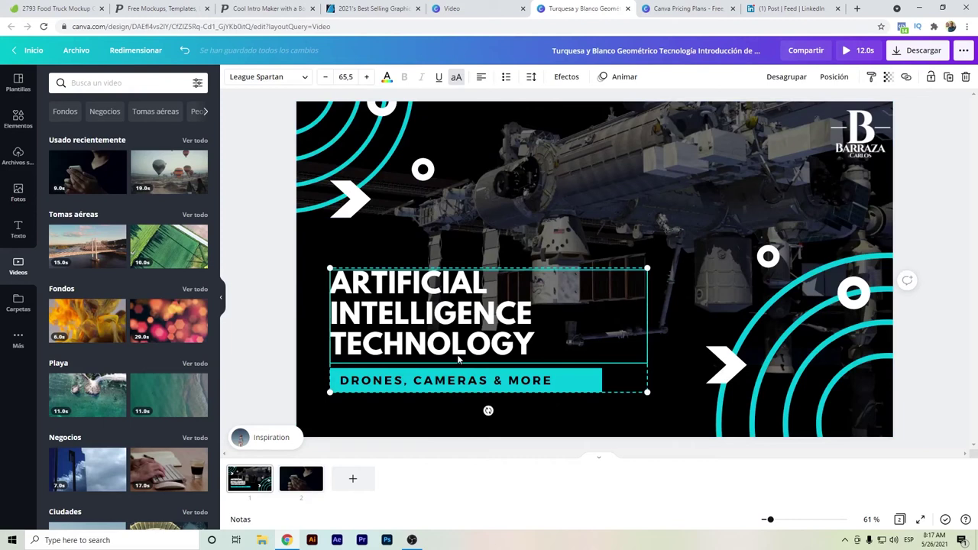
key("ctrl+c")
scroll(457, 355, "down", 1)
key("ctrl+v")
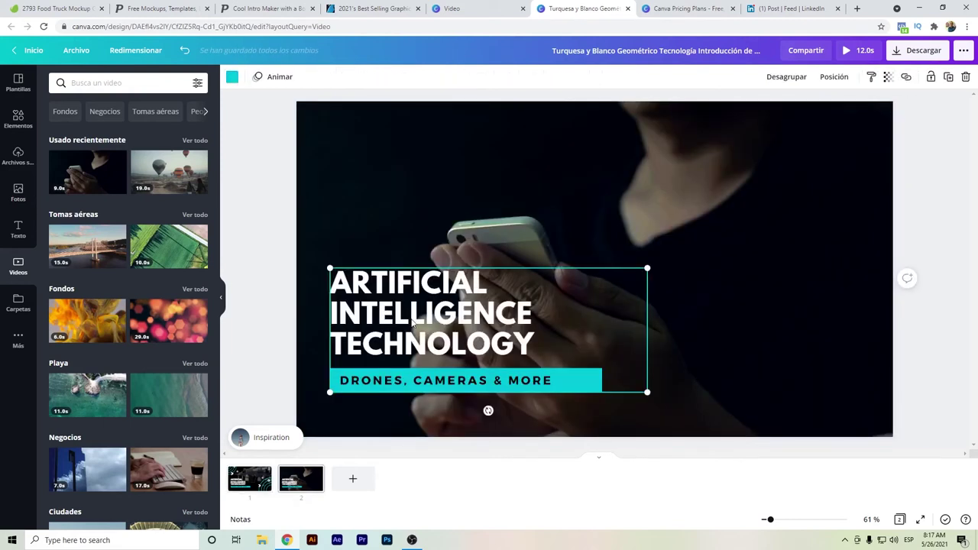
left_click(412, 320)
left_click(435, 319)
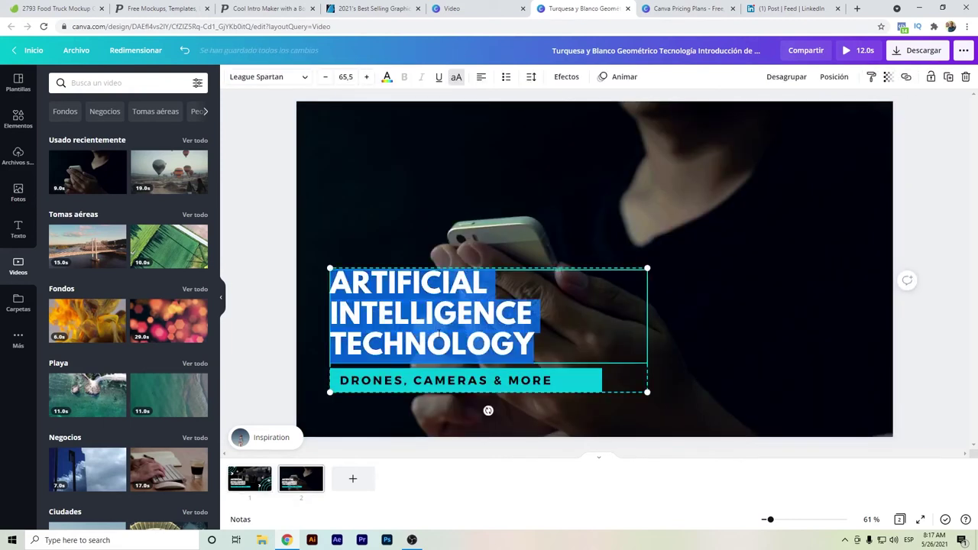
type("SMARTPHONES")
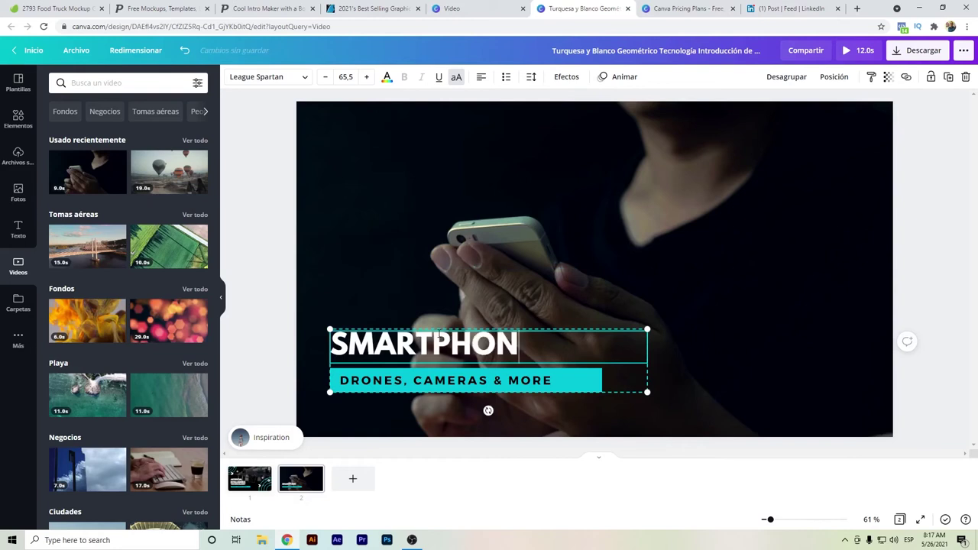
left_click(277, 294)
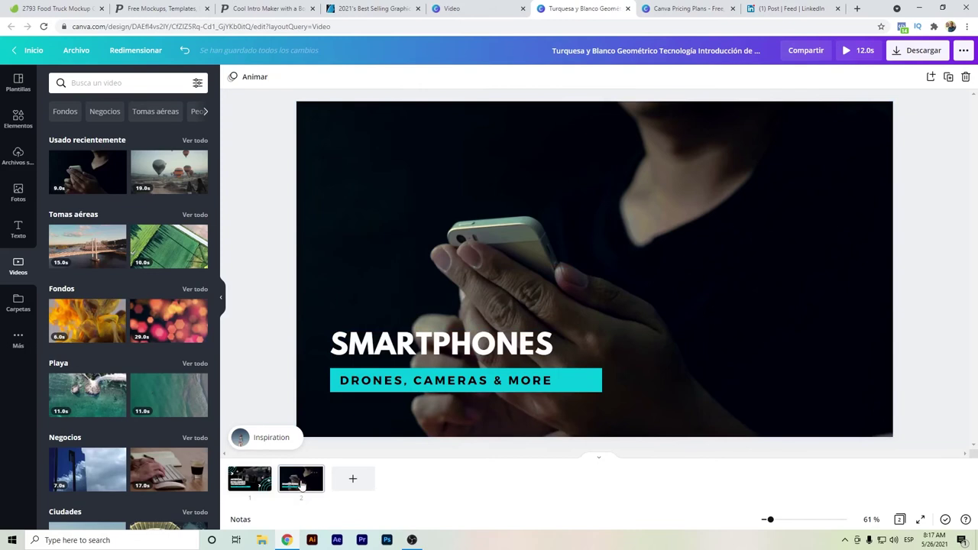
left_click(846, 60)
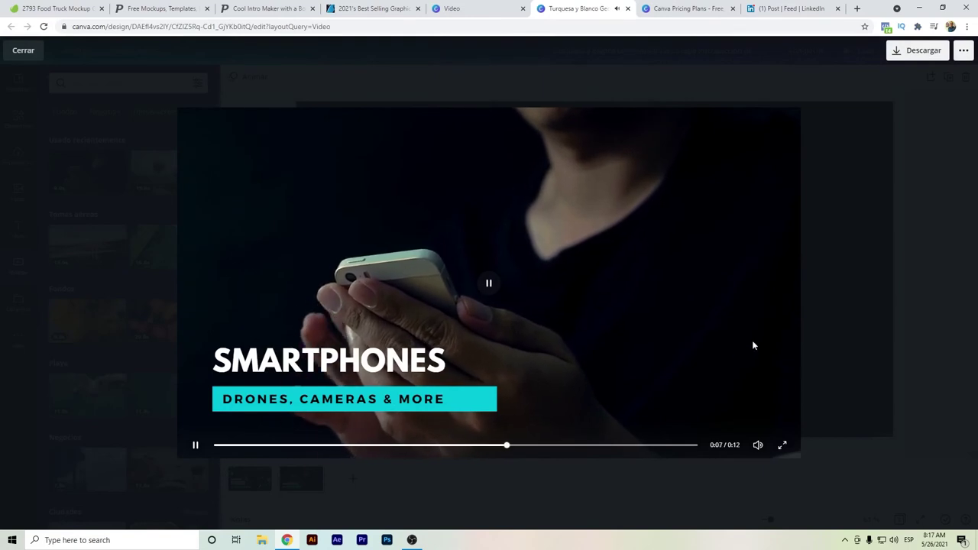
left_click(916, 319)
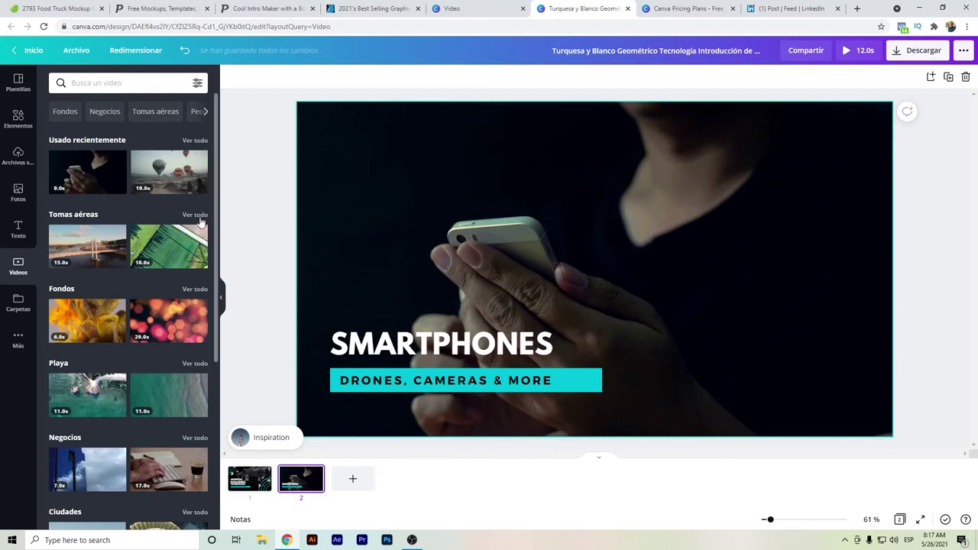
Step: Search Envato Elements stock video for 'technology'
scroll(201, 220, "down", 1)
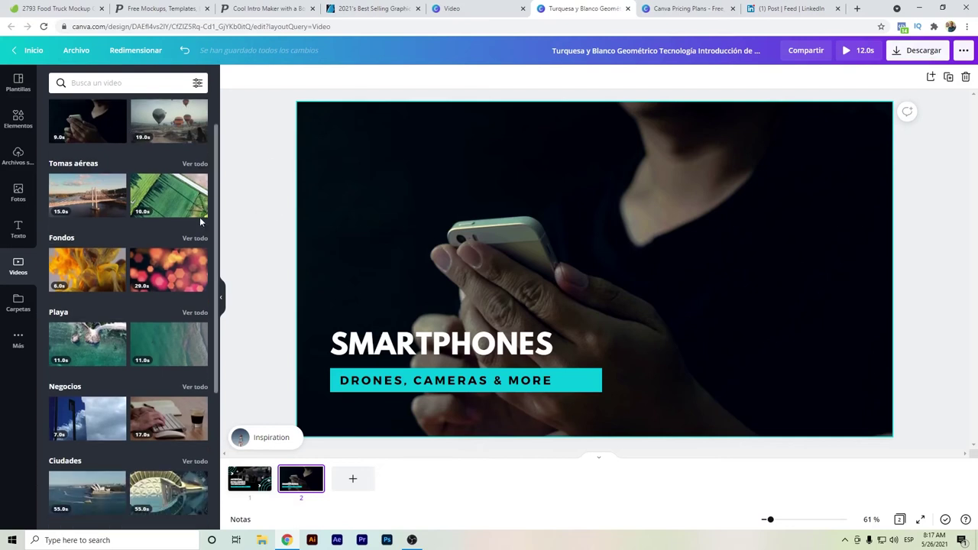
left_click(65, 6)
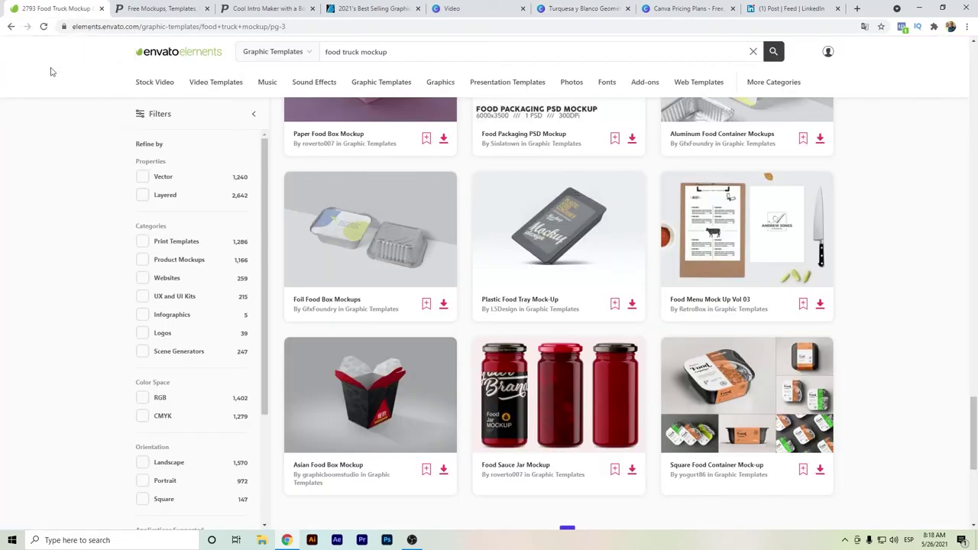
left_click(173, 90)
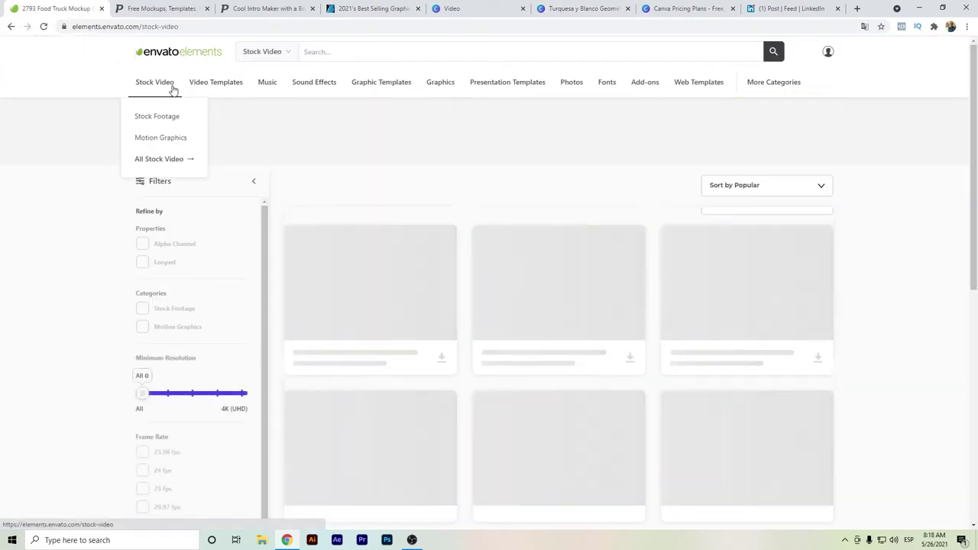
left_click(384, 51)
type("technolo")
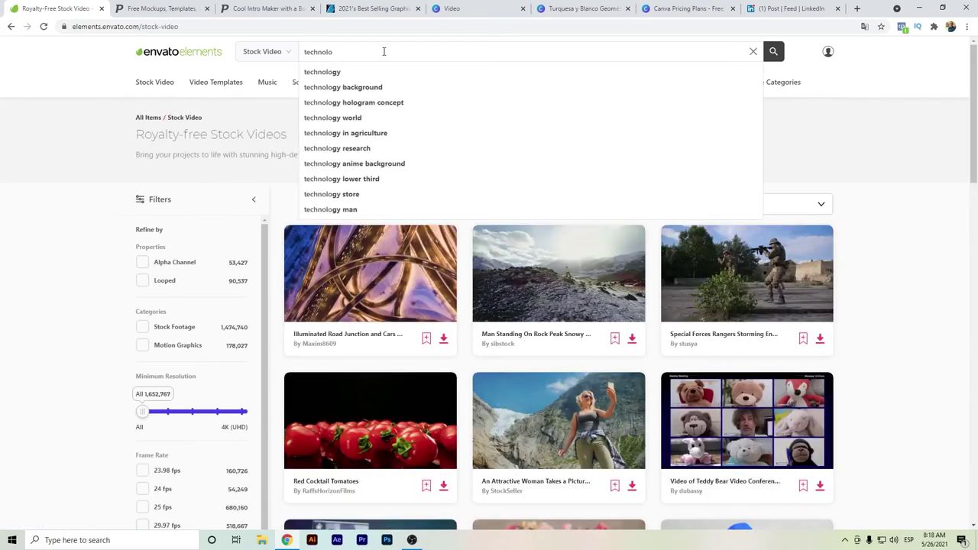
type("gy")
key("Return")
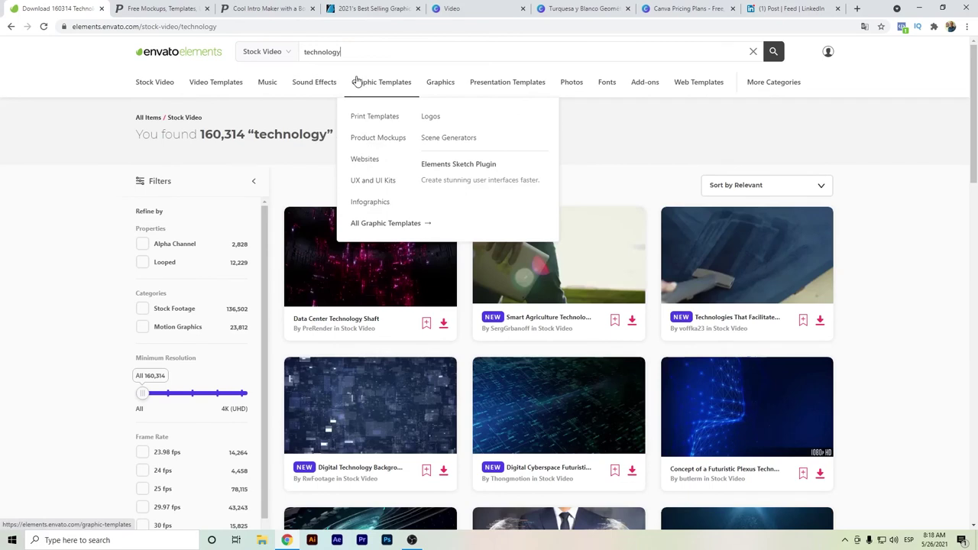
Step: Download the Smart Agriculture clip into a new project named 'Canva'
mouse_move(520, 243)
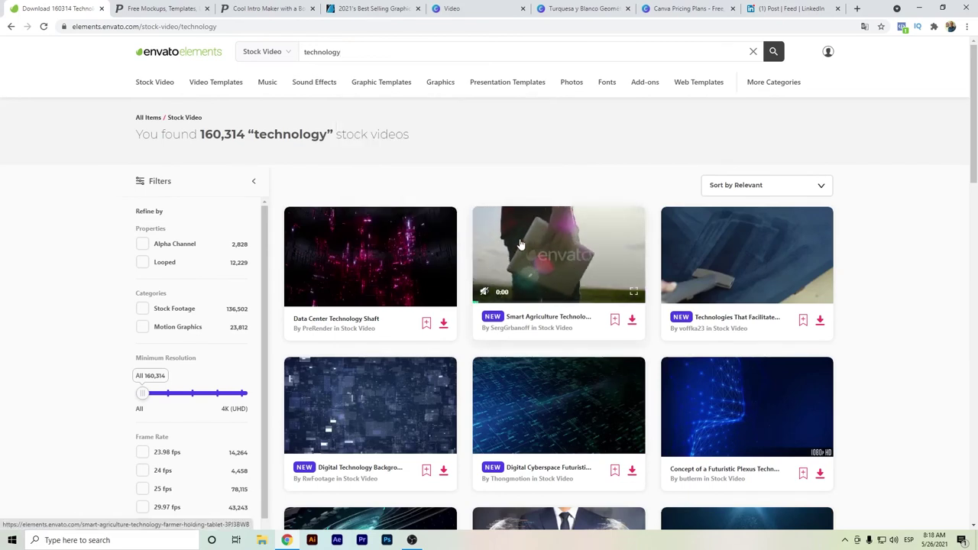
left_click(631, 320)
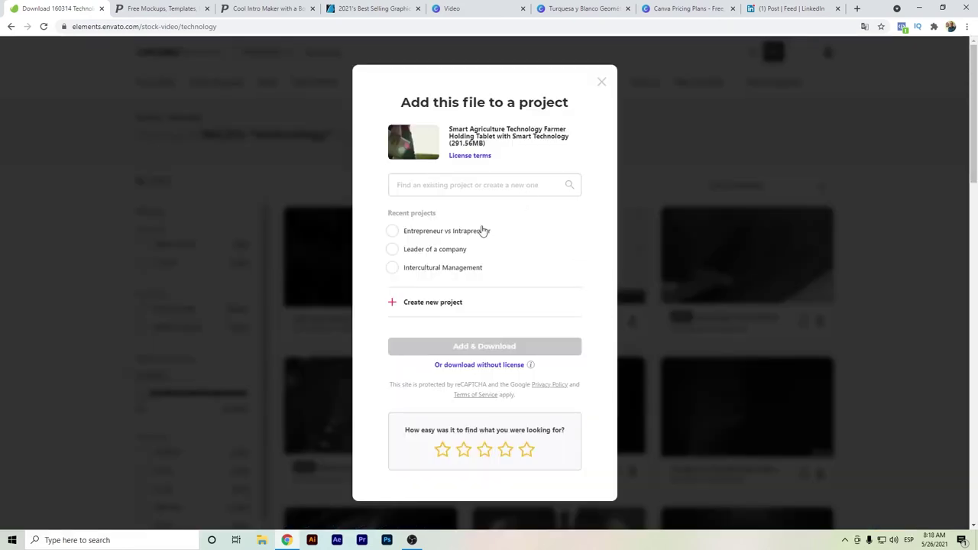
type("Canva")
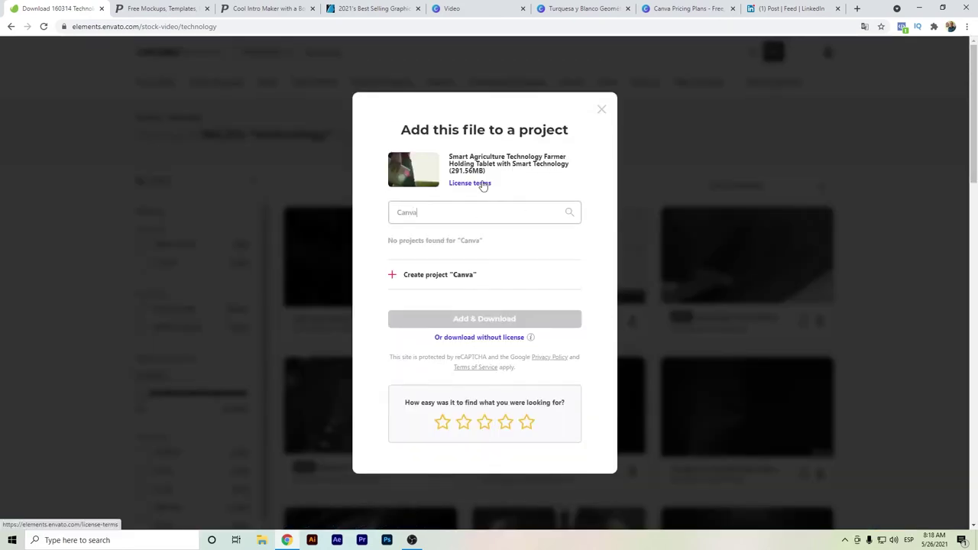
left_click(448, 276)
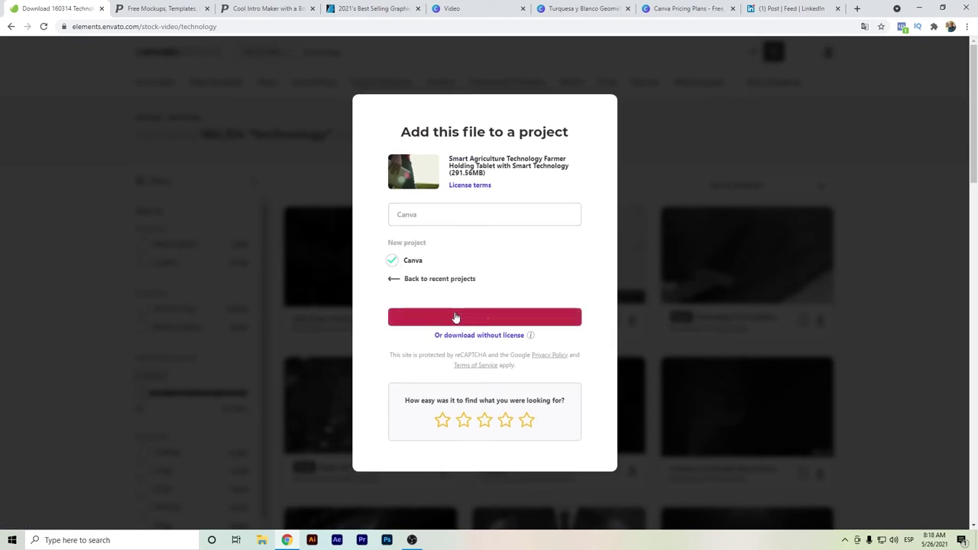
left_click(456, 318)
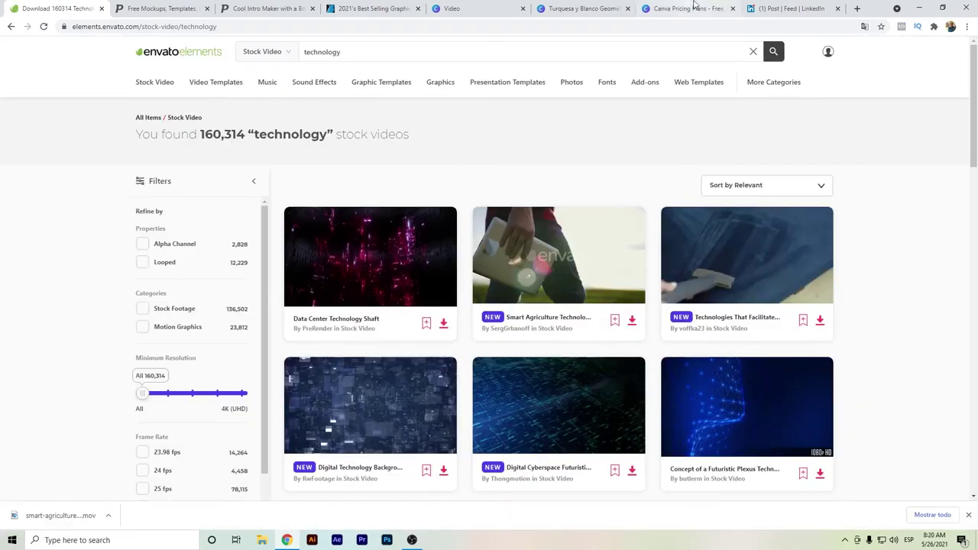
left_click(600, 6)
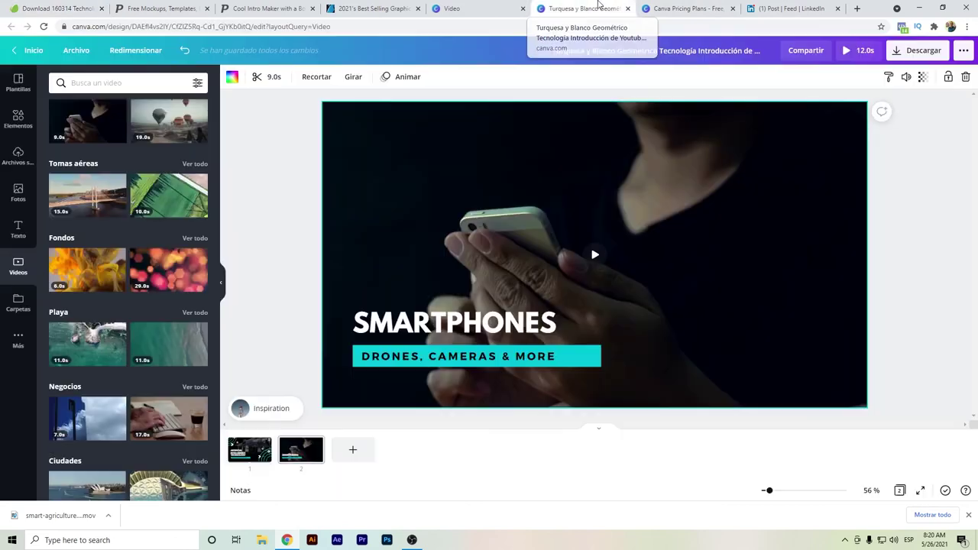
Step: Add a third page with the uploaded tablet clip enlarged to fill it
left_click(19, 153)
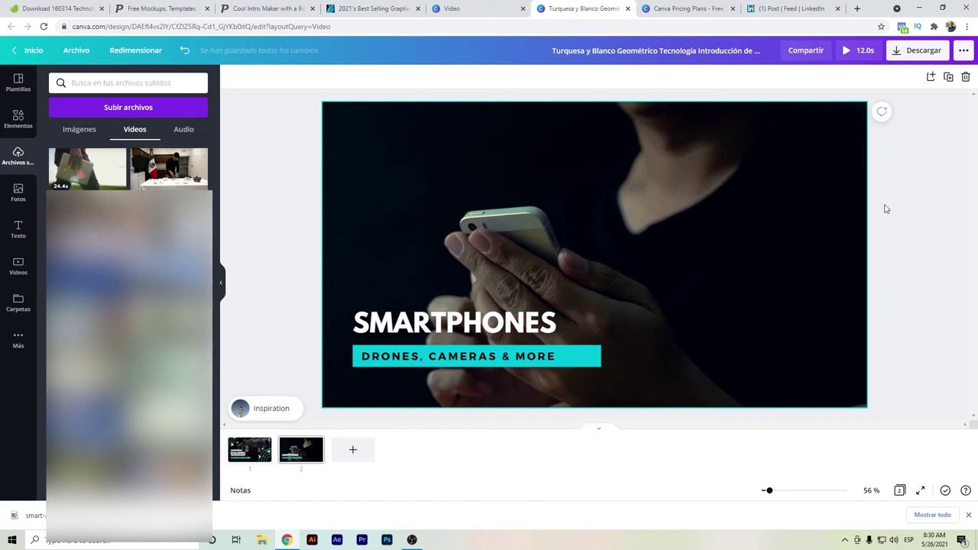
left_click(967, 516)
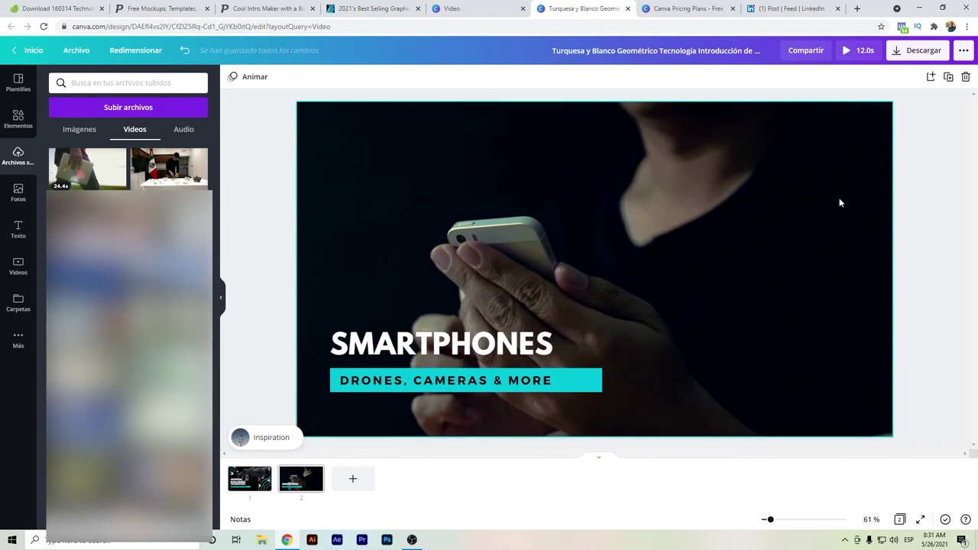
left_click(348, 481)
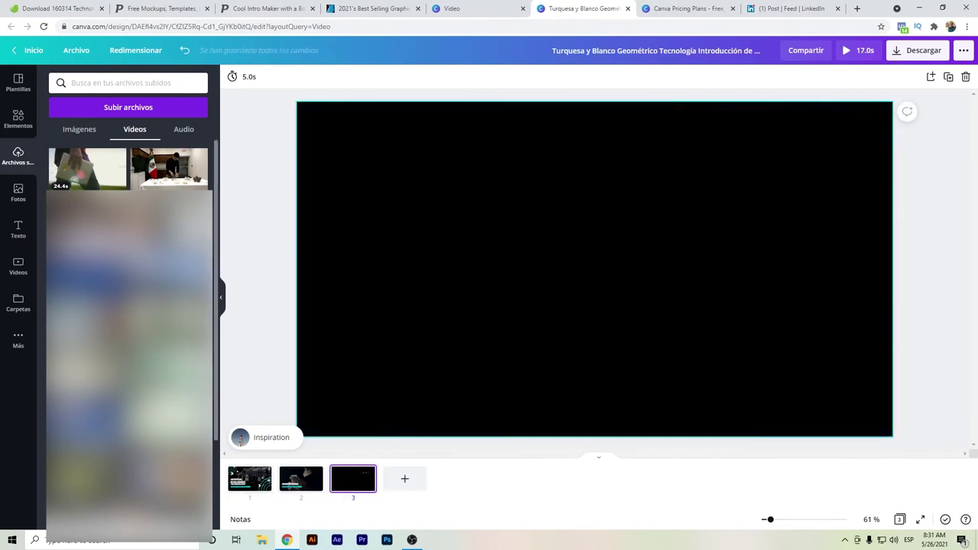
left_click(87, 168)
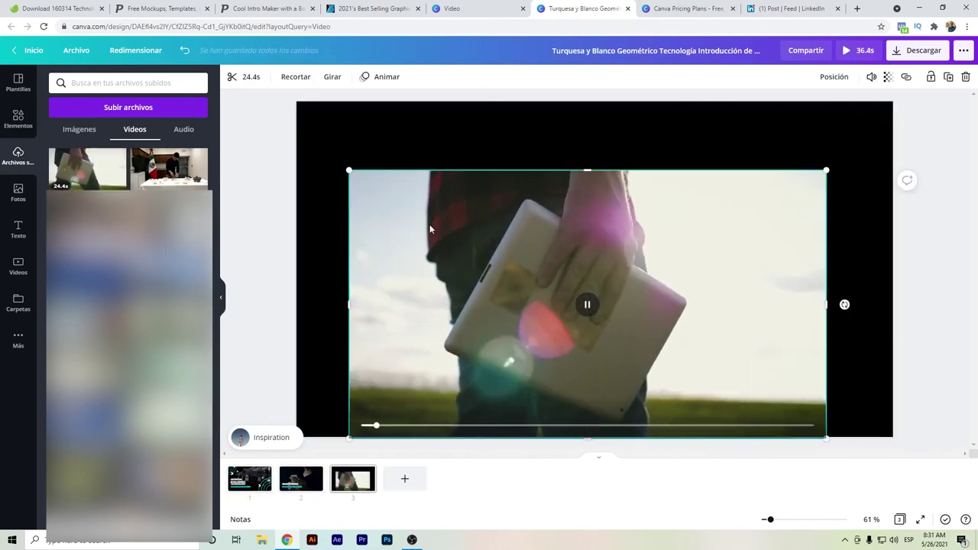
double_click(429, 224)
double_click(366, 191)
left_click_drag(366, 191, 313, 122)
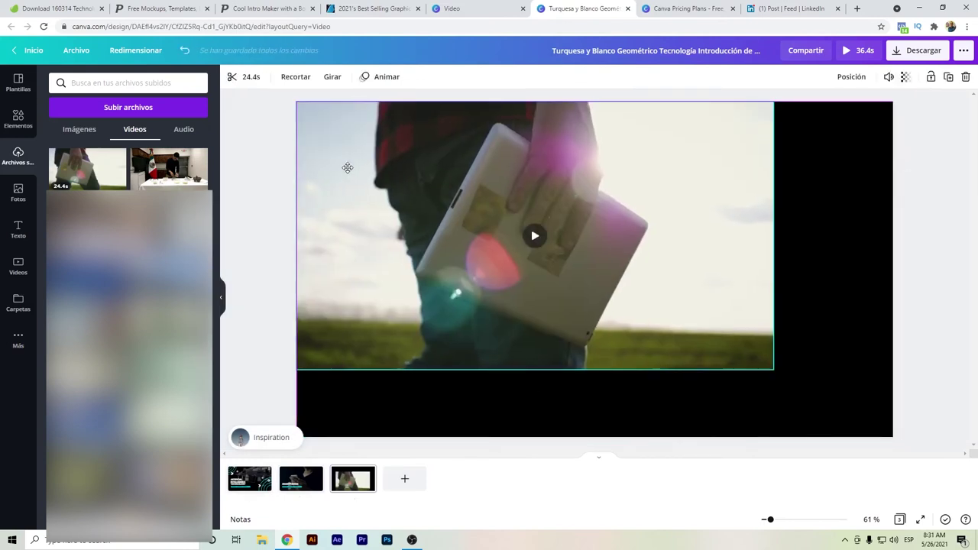
left_click_drag(774, 368, 894, 433)
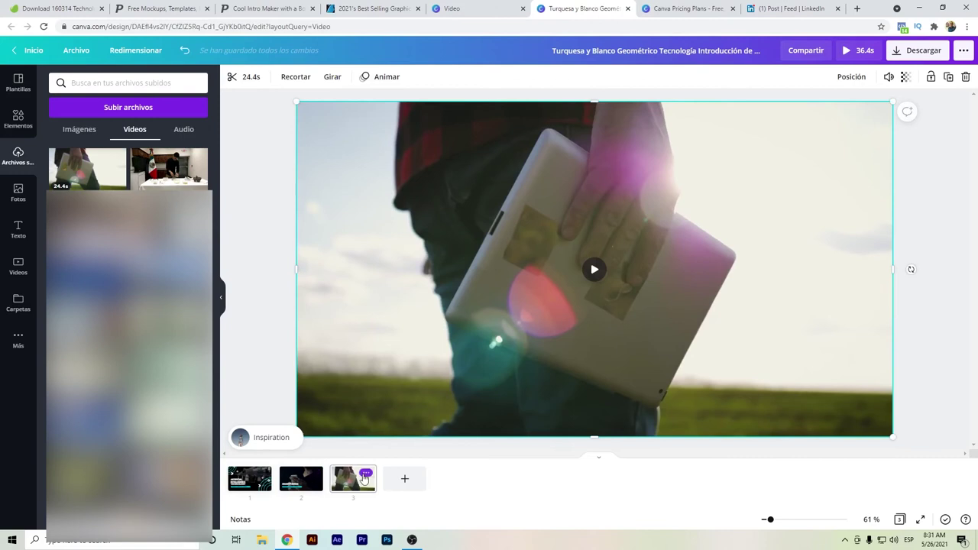
Step: Copy the SMARTPHONES title group to slide 3 and change the heading to IOT
left_click(290, 492)
left_click(360, 351)
left_click(356, 483)
left_click(423, 344)
left_click(423, 344)
double_click(423, 344)
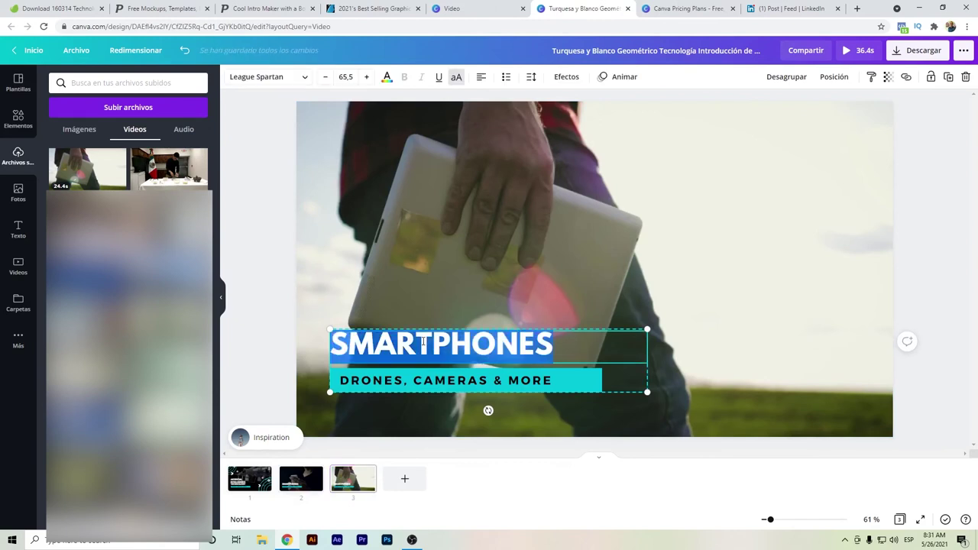
key("BackSpace")
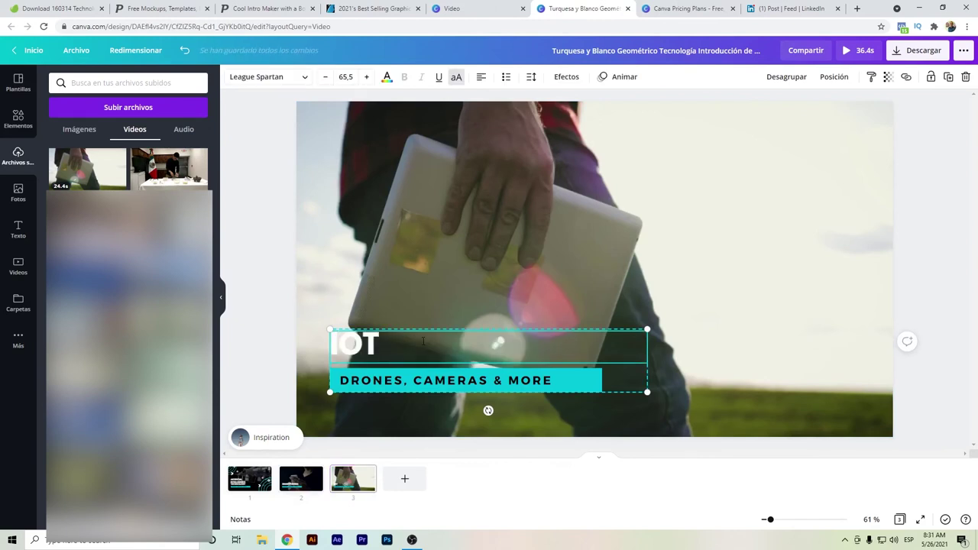
left_click(248, 317)
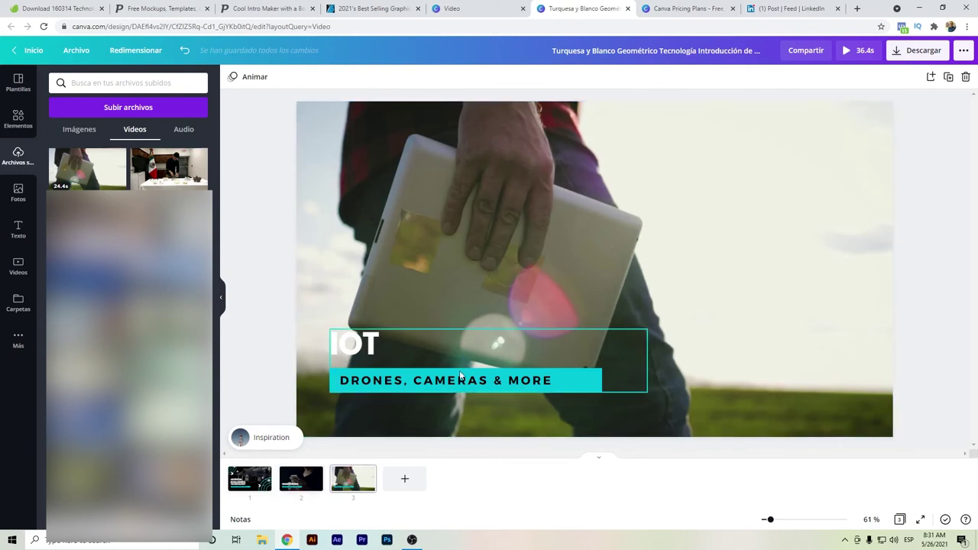
left_click(299, 484)
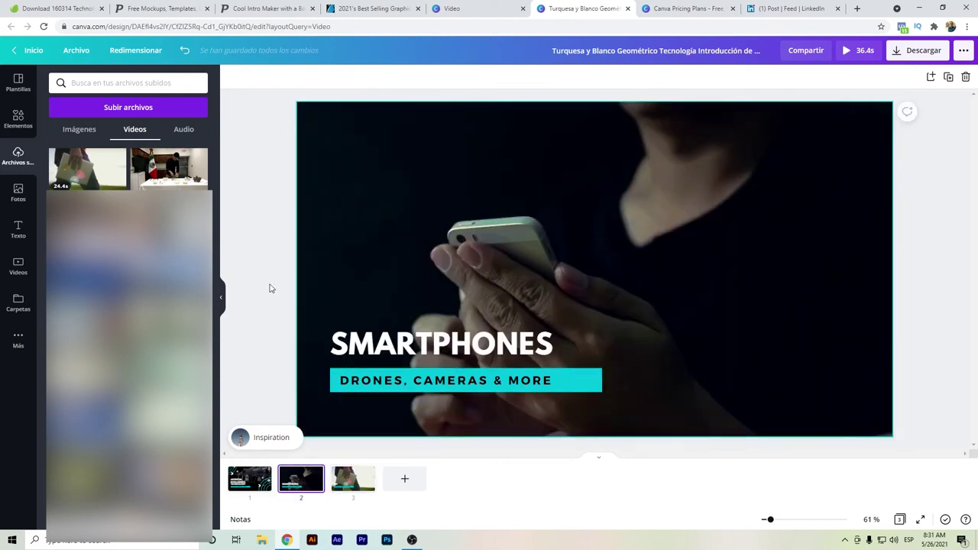
Step: Trim the smartphone clip to about 3.1 s and the tablet clip to about 3.2 s
left_click(328, 260)
left_click(274, 77)
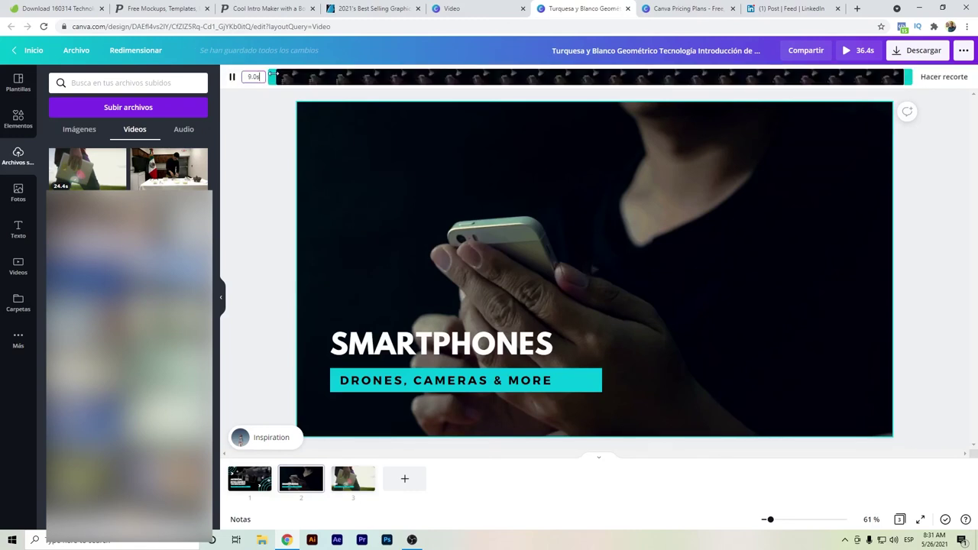
left_click_drag(904, 77, 520, 91)
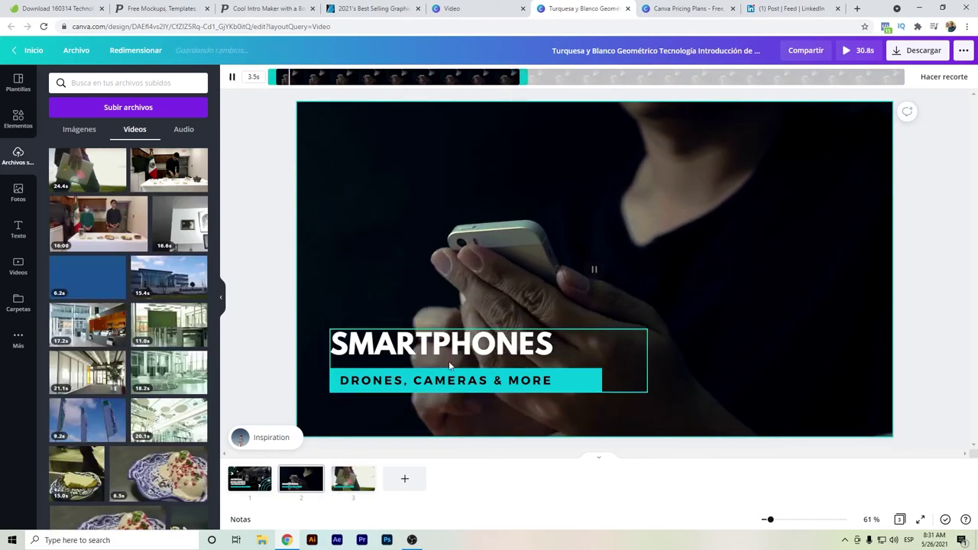
left_click(351, 480)
left_click(457, 200)
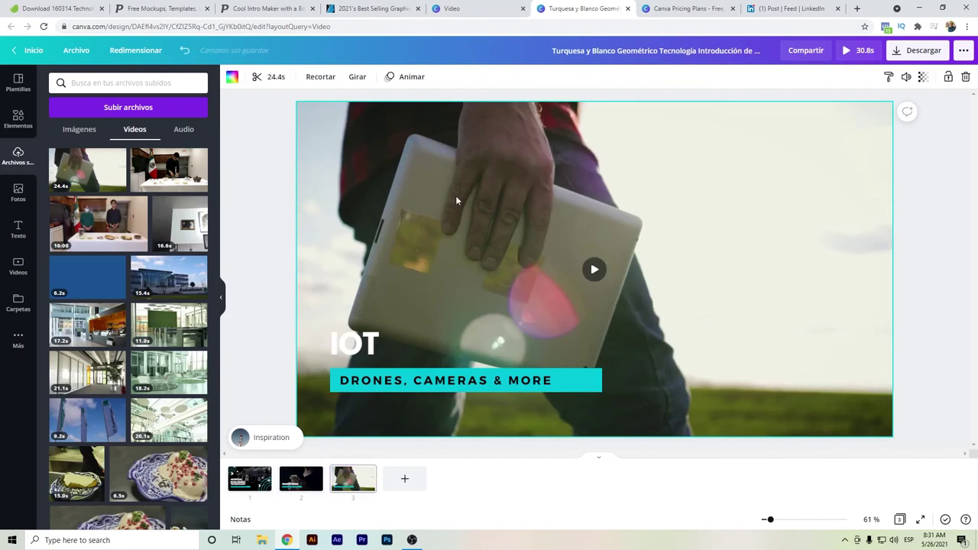
left_click(274, 81)
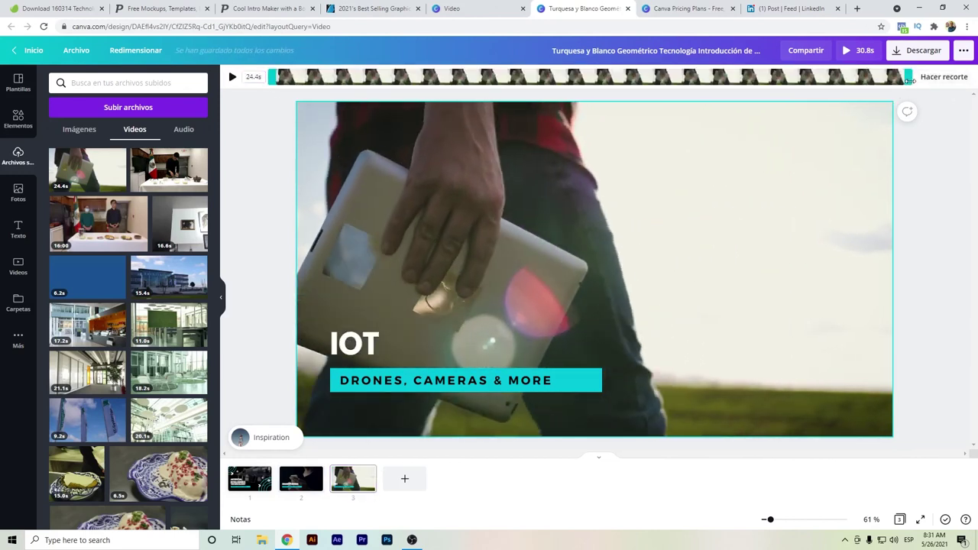
left_click_drag(909, 76, 199, 77)
left_click_drag(281, 76, 367, 95)
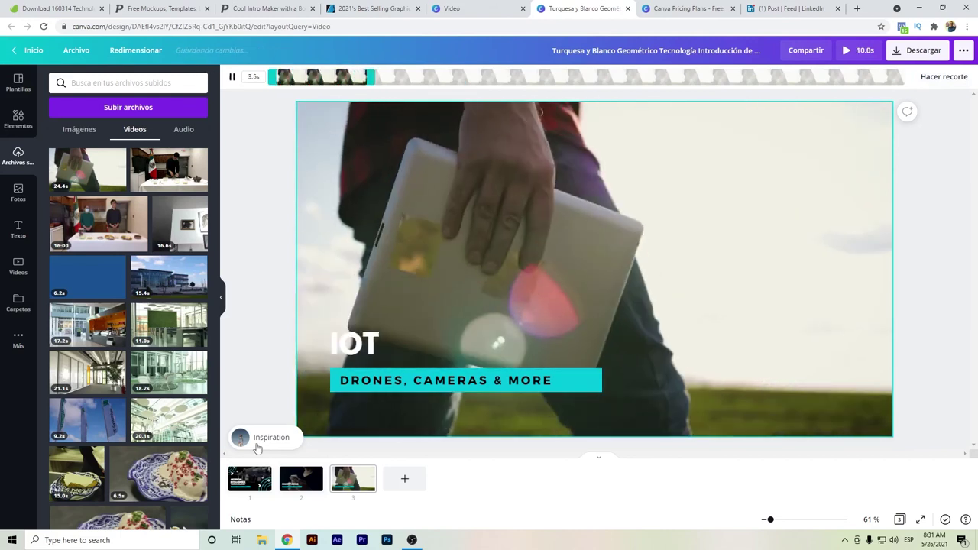
Step: Set slide 1's space station clip to about 3.4 seconds
left_click(256, 480)
left_click(312, 159)
left_click(529, 152)
left_click(258, 77)
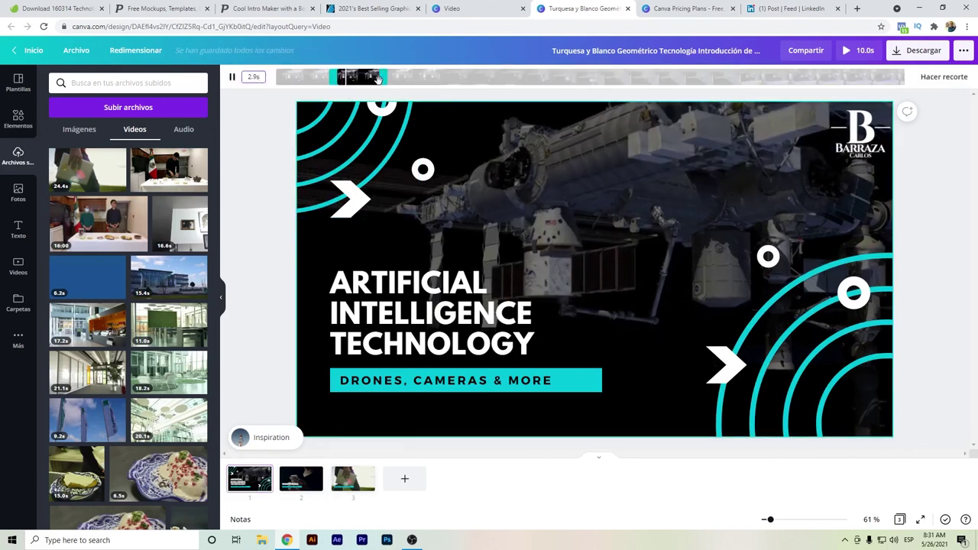
left_click_drag(381, 77, 390, 85)
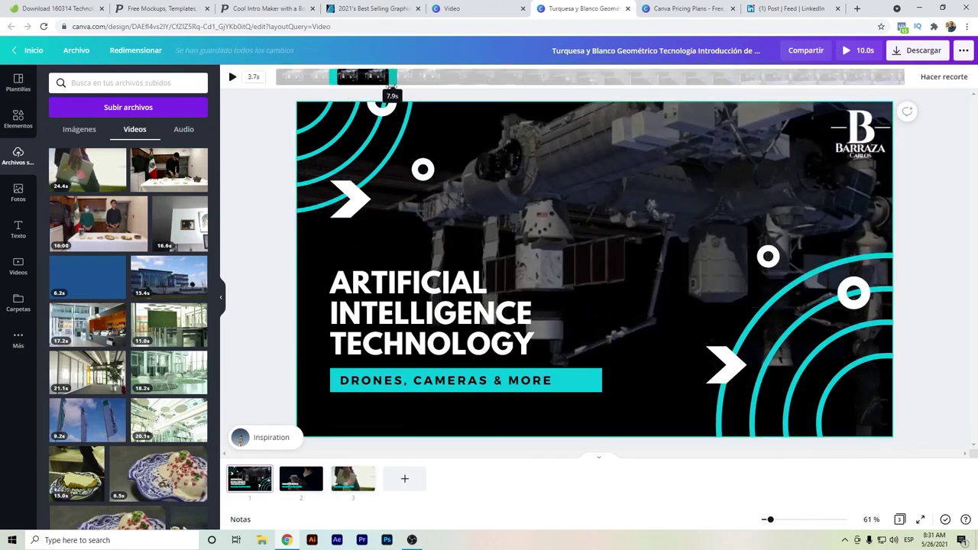
key("Escape")
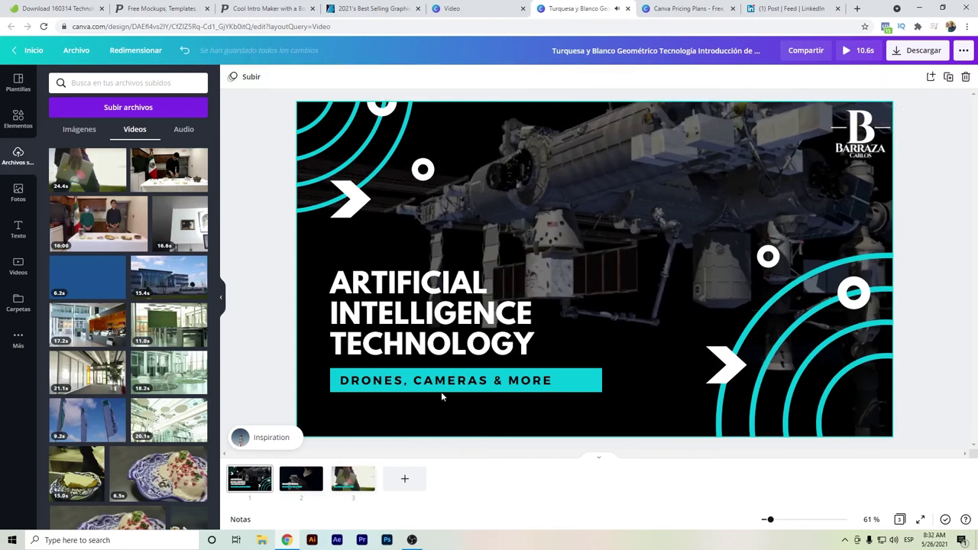
Step: Try Aparecer, then apply the Cortina animation to the IOT title
left_click(351, 486)
left_click(384, 373)
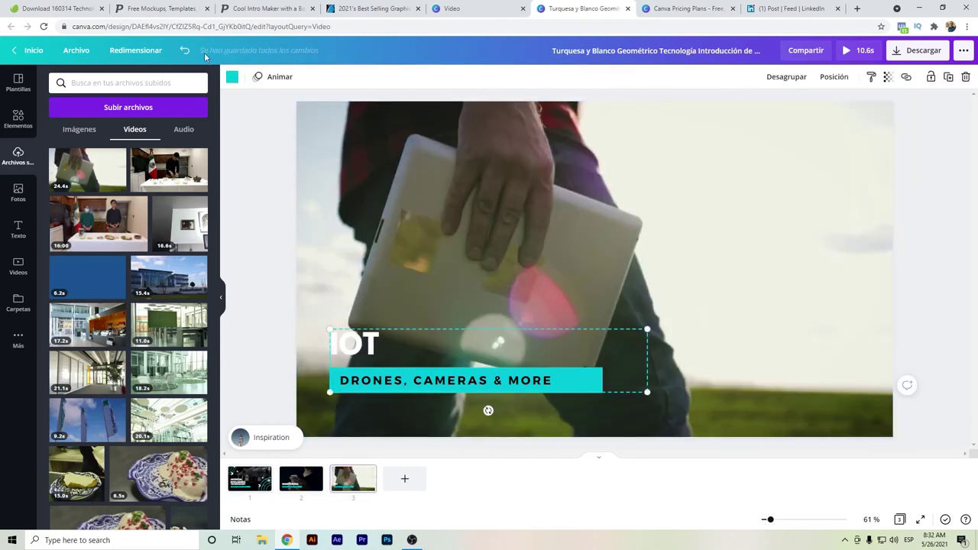
left_click(277, 77)
left_click(114, 136)
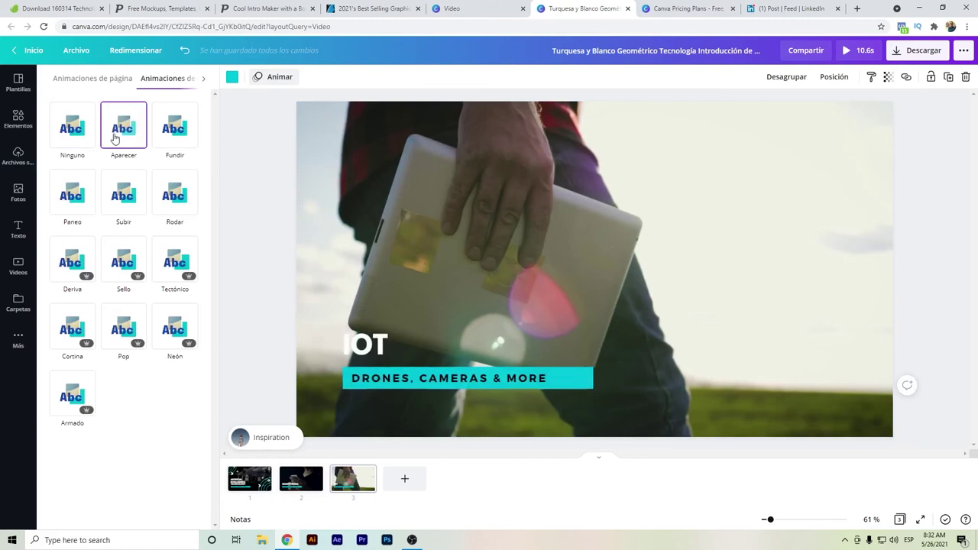
left_click(65, 344)
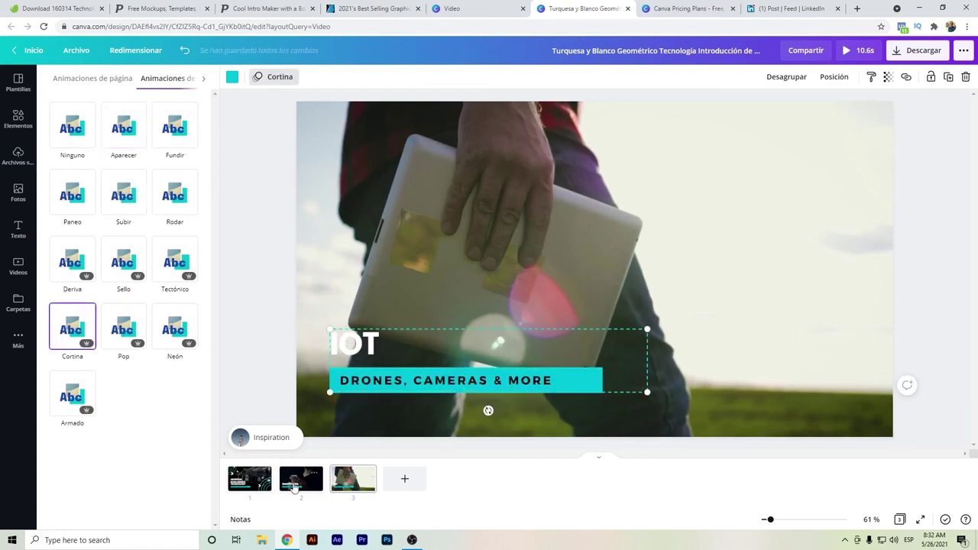
scroll(318, 338, "up", 1)
Step: Apply the Cortina animation to the whole SMARTPHONES title group on slide 2
left_click(350, 348)
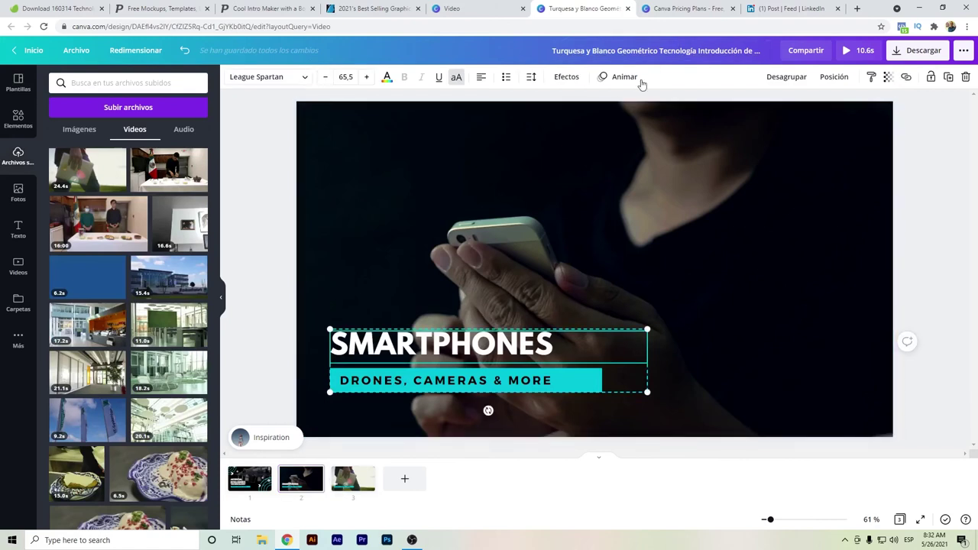
left_click(621, 77)
left_click(125, 334)
left_click(457, 394)
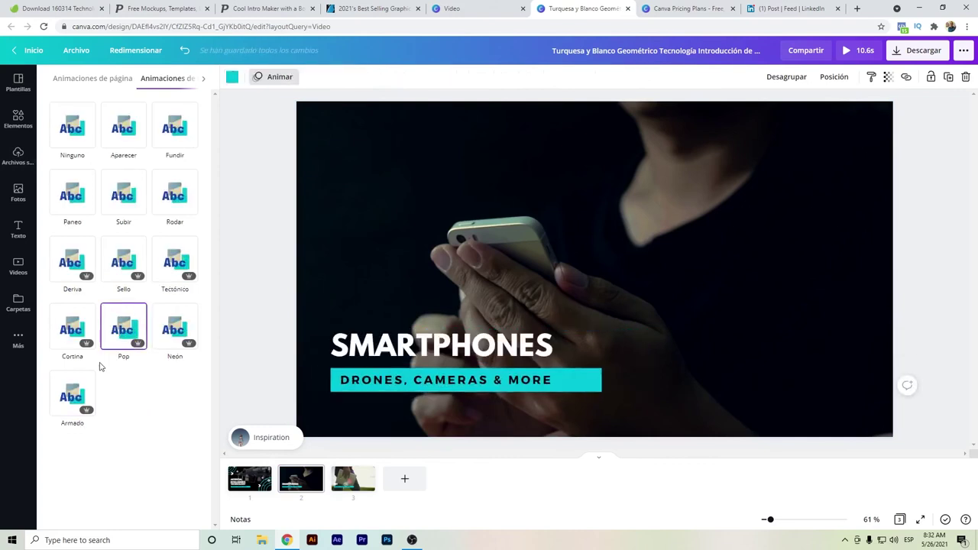
left_click(79, 343)
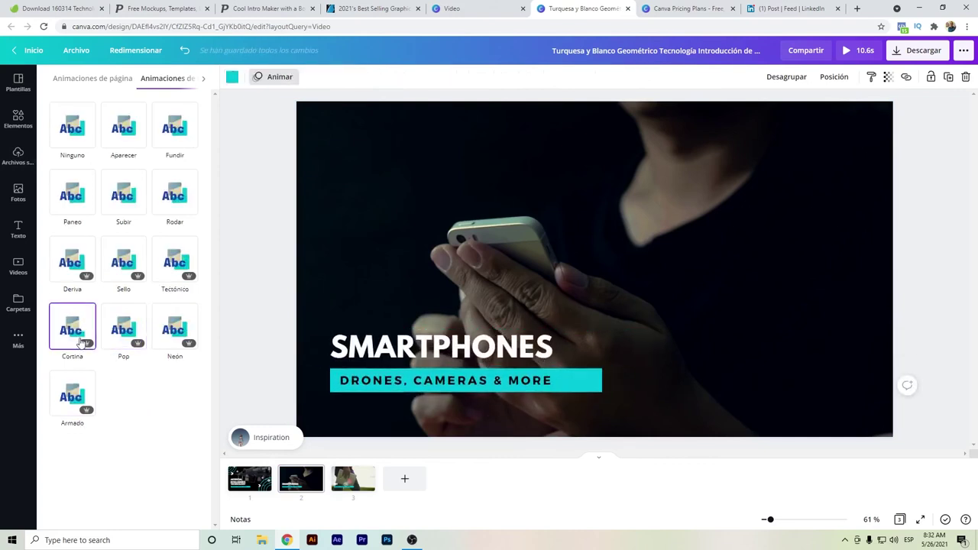
Step: Reapply Cortina to the full IOT title and subtitle group on slide 3
left_click(356, 488)
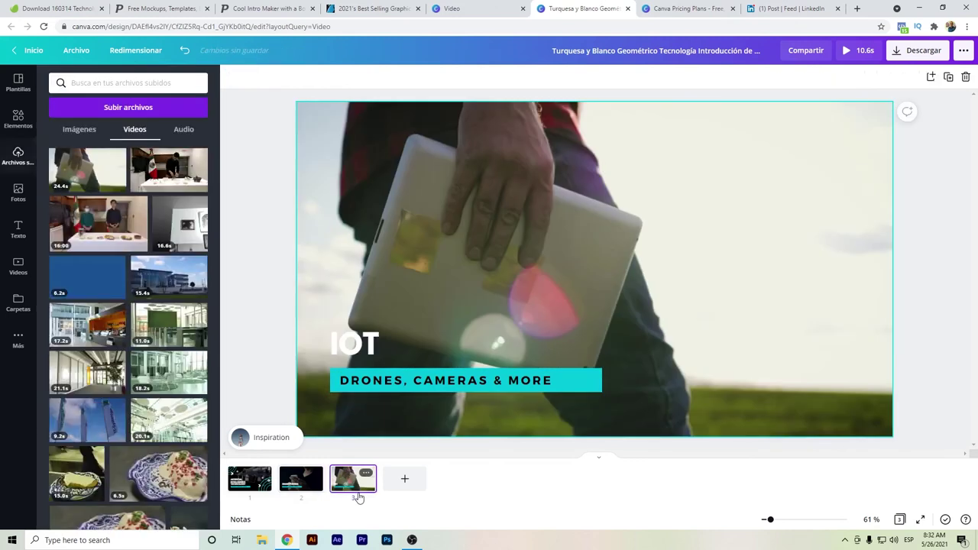
left_click(412, 386)
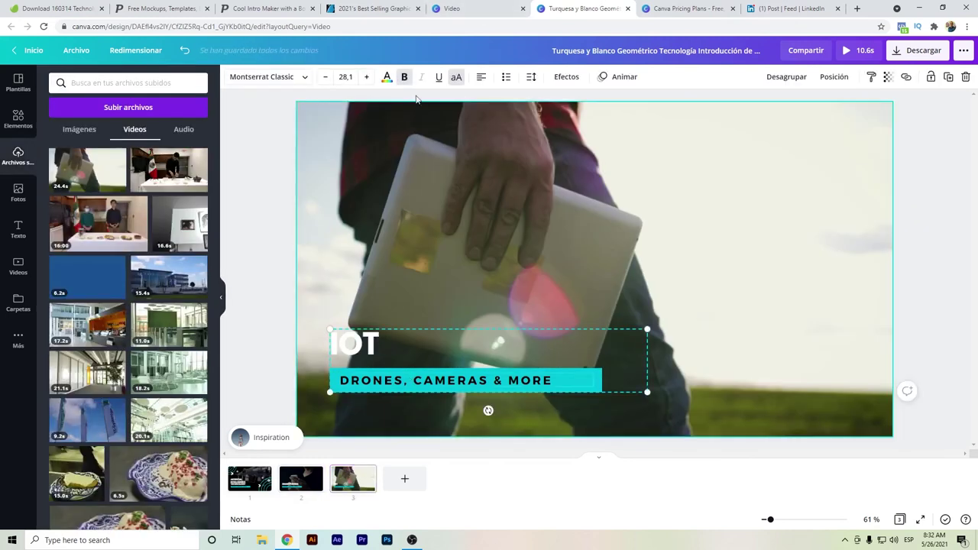
left_click(620, 78)
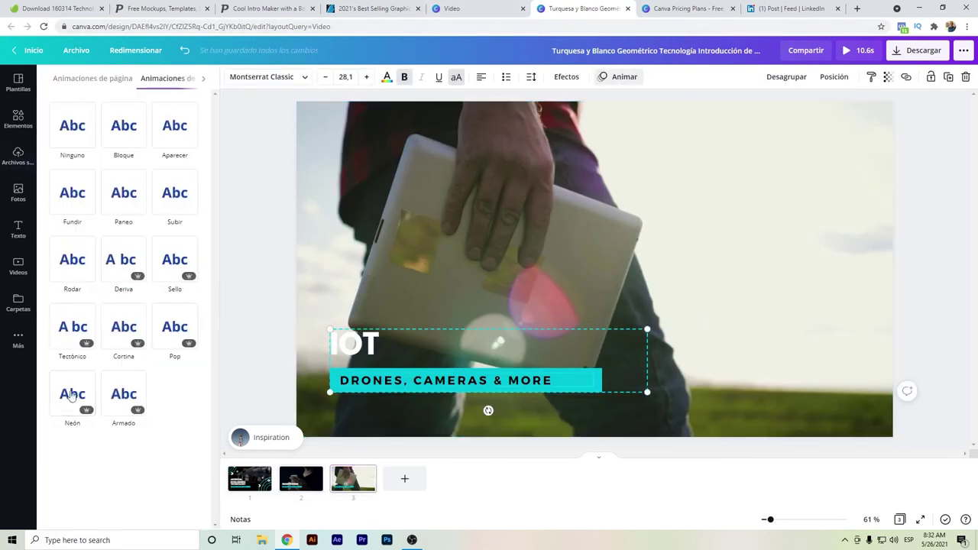
left_click(105, 347)
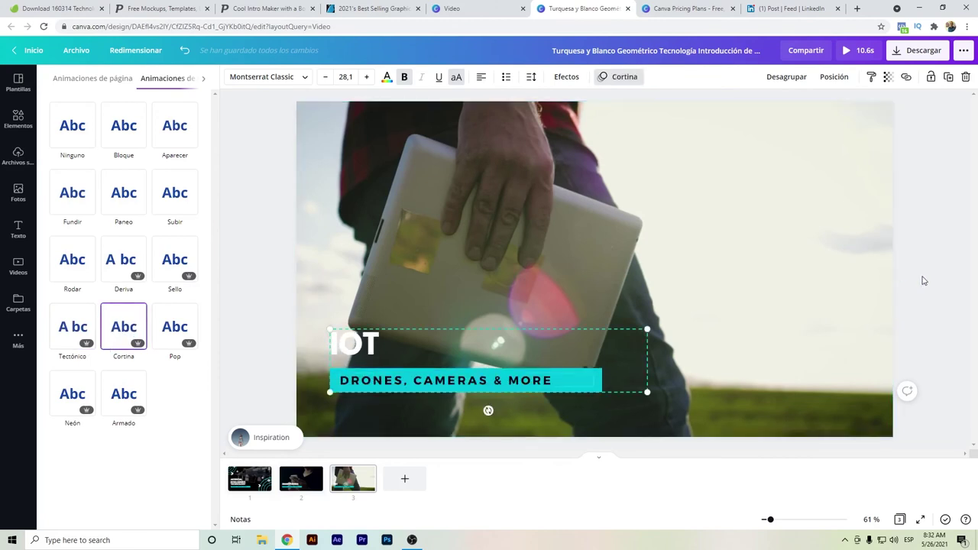
key("Escape")
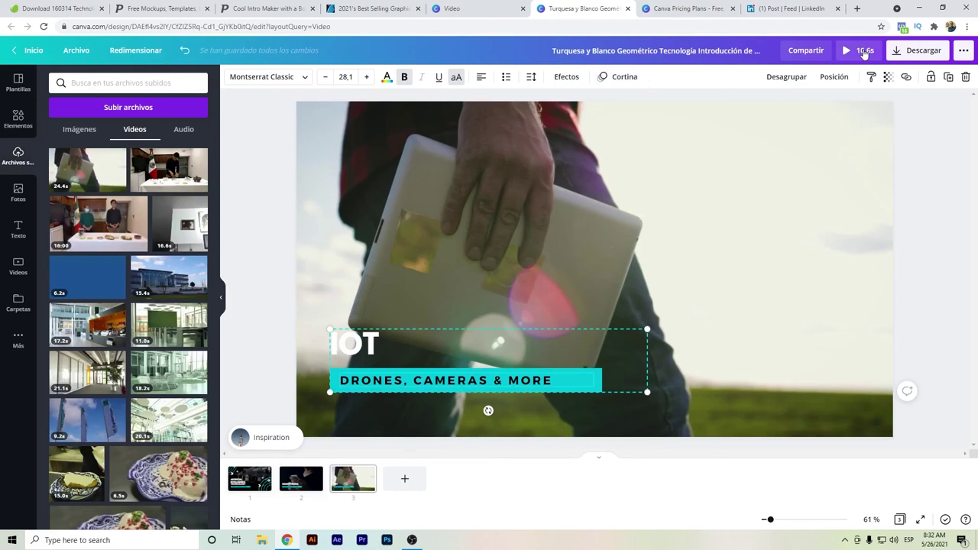
left_click(863, 51)
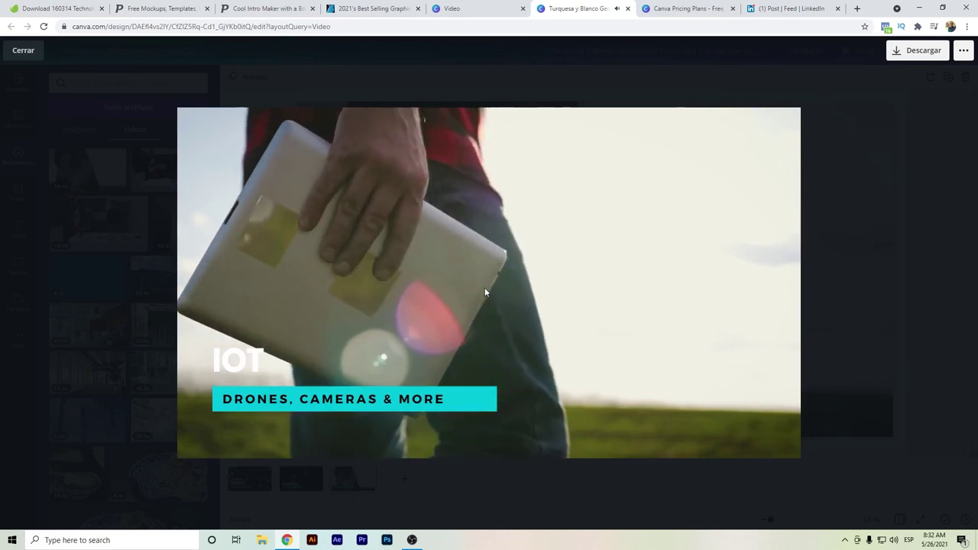
left_click(484, 287)
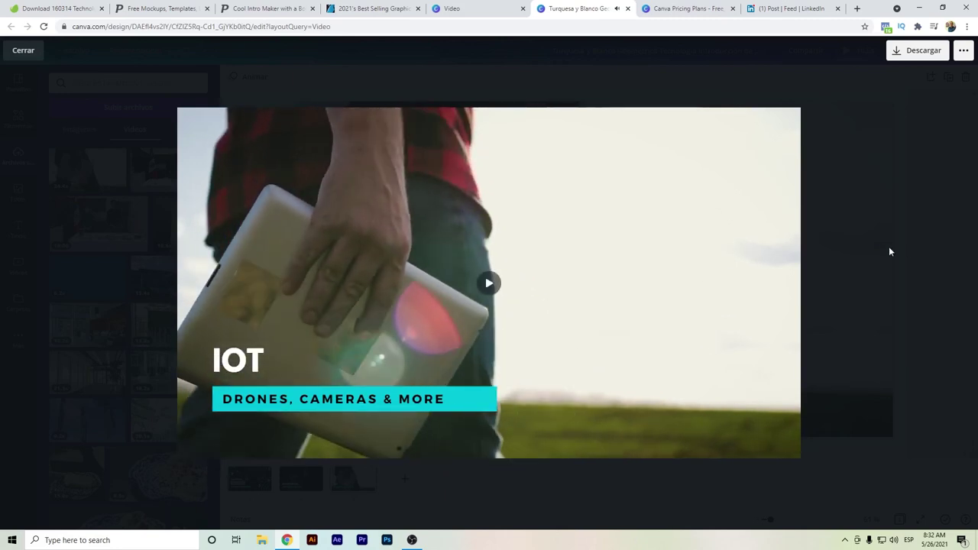
left_click(889, 251)
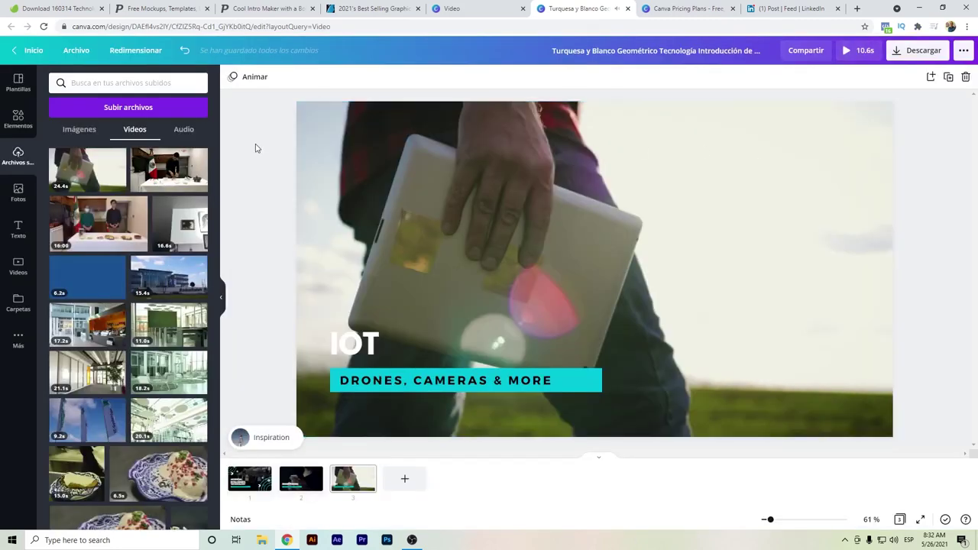
Step: Browse the Elements library's lines and shapes, then the Text panel
left_click(17, 119)
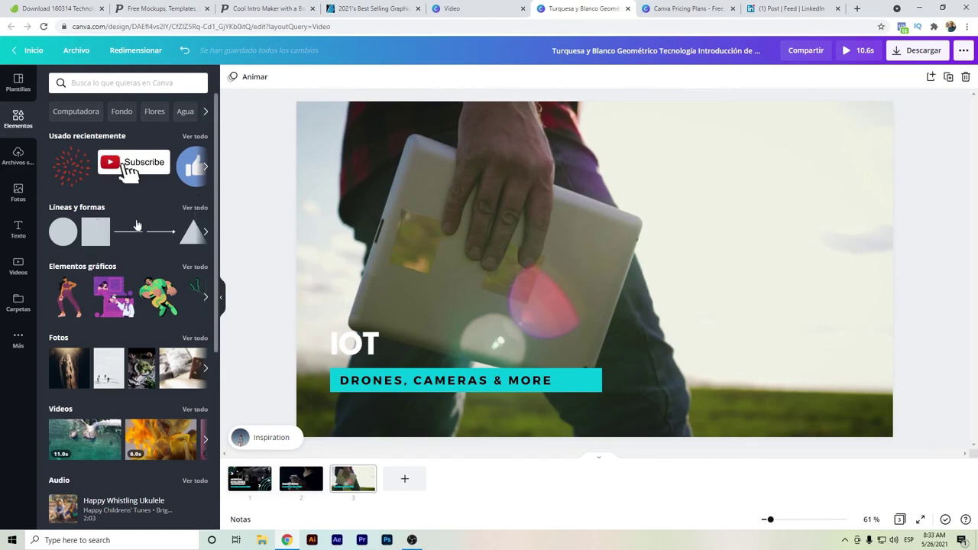
left_click(195, 208)
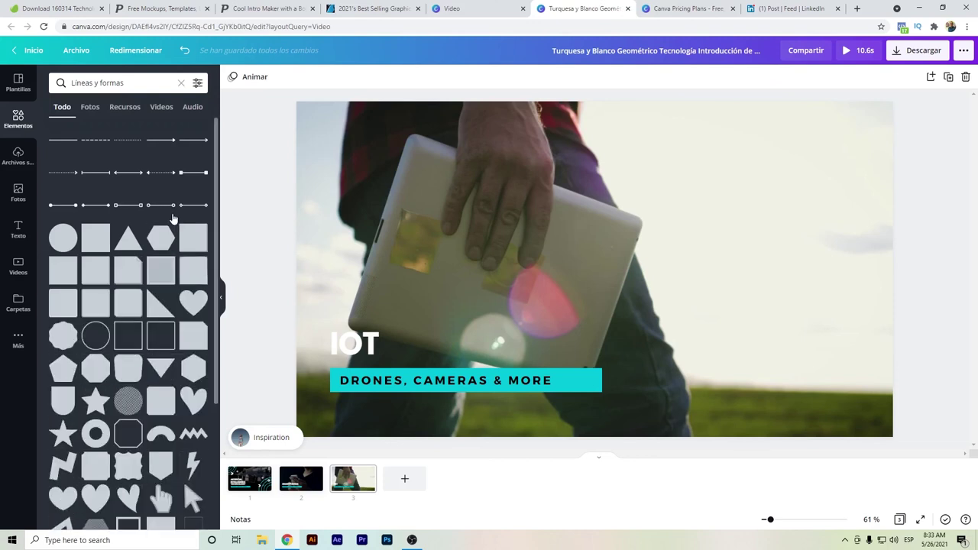
left_click(19, 241)
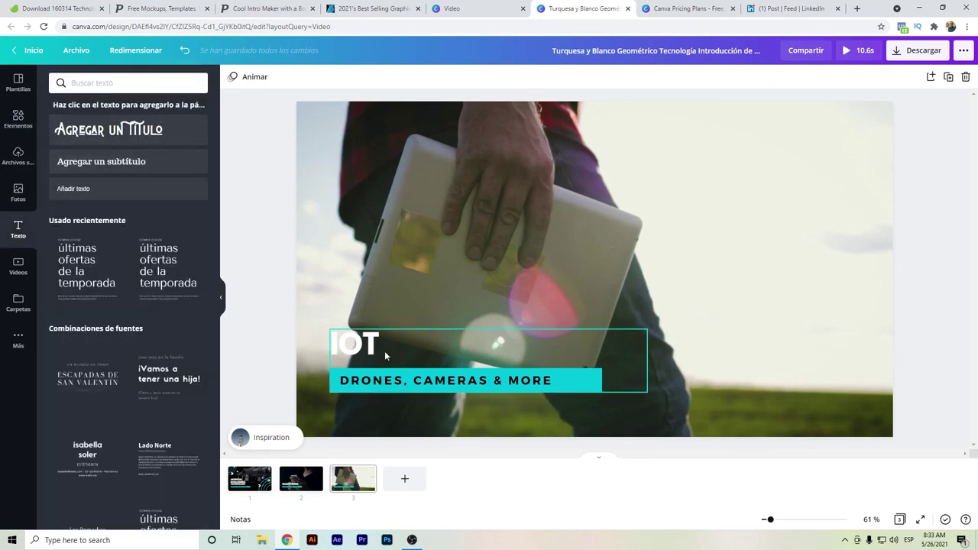
Step: Look through the IOT title's font list, then go to the Envato Elements technology results
left_click(361, 350)
left_click(267, 80)
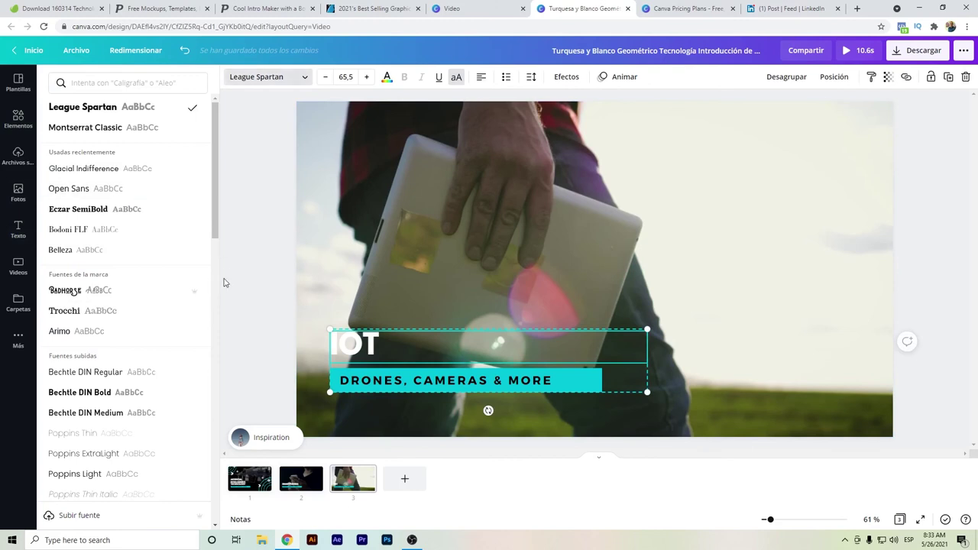
scroll(215, 308, "down", 10)
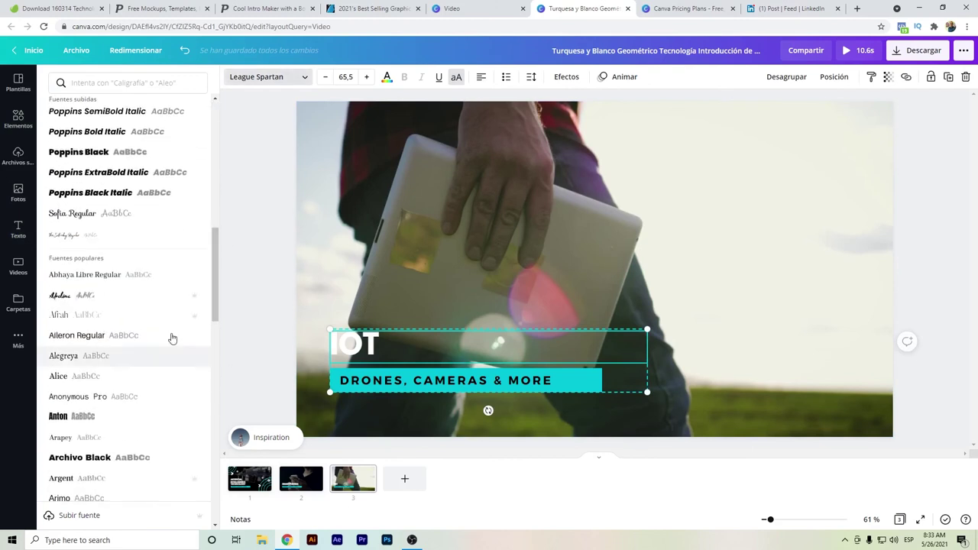
key("Escape")
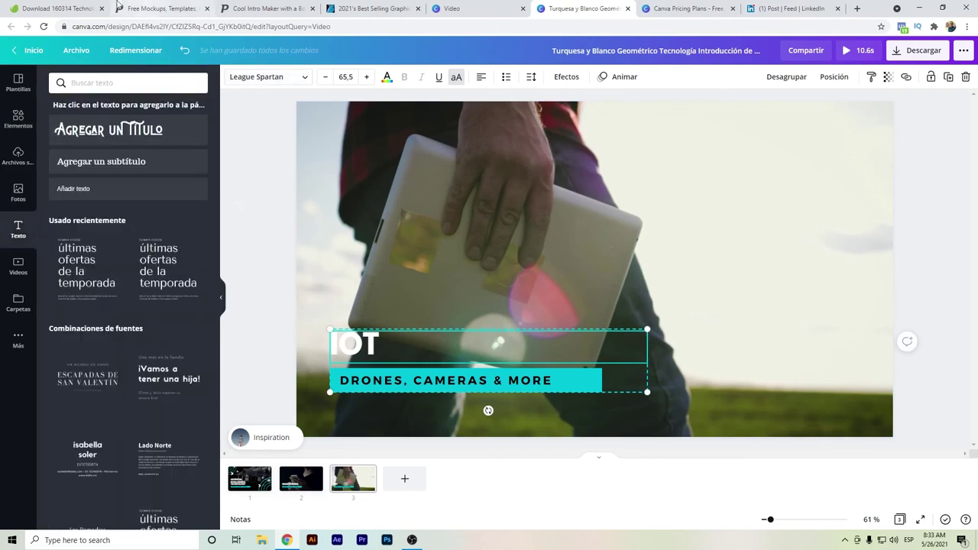
left_click(84, 9)
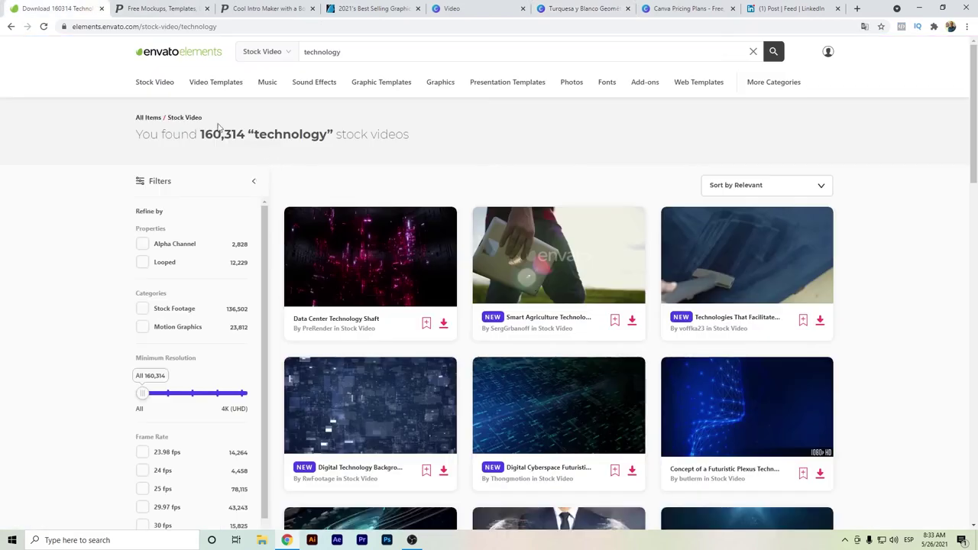
Step: Visit the Envato Elements home page, then the Placeit free templates page
left_click(192, 62)
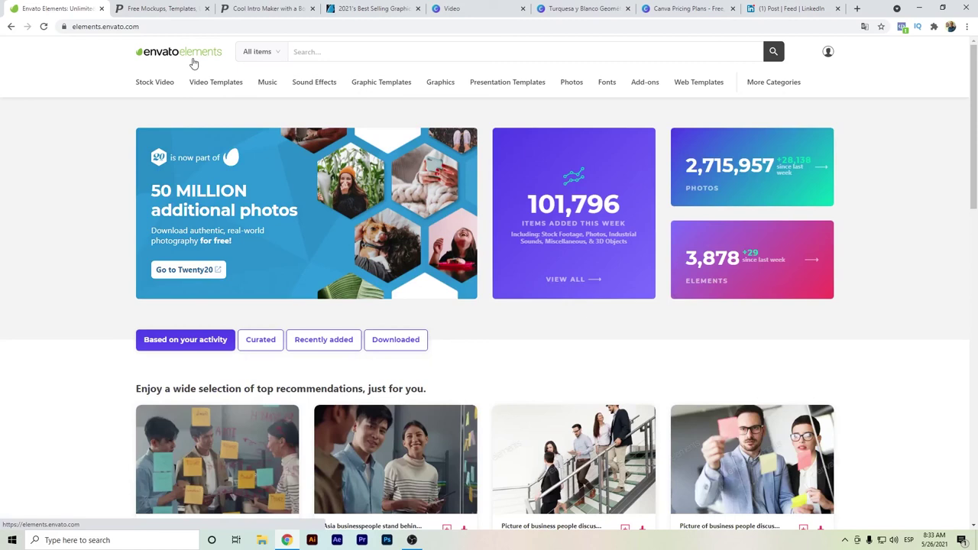
left_click(182, 8)
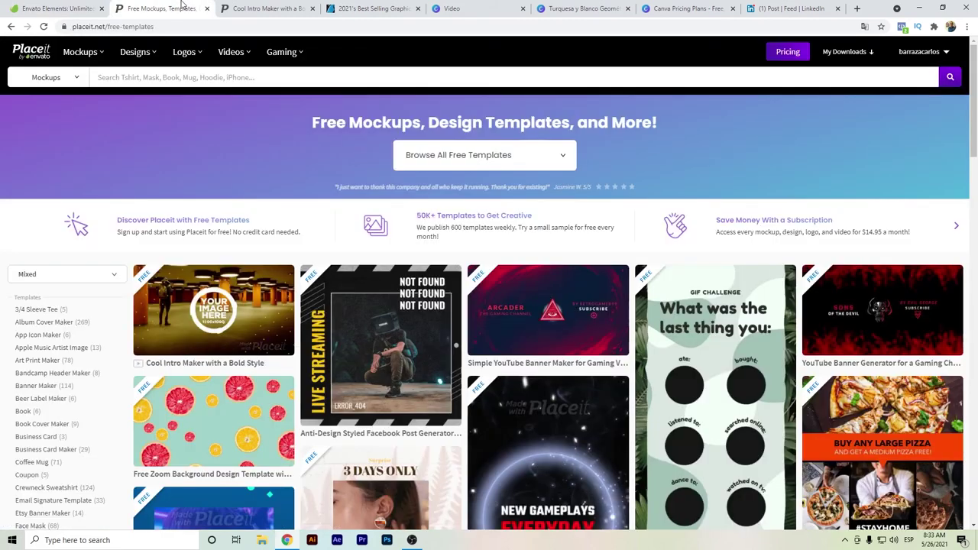
Step: Load the Placeit home page, then the Canva 'video' template search results
left_click(50, 57)
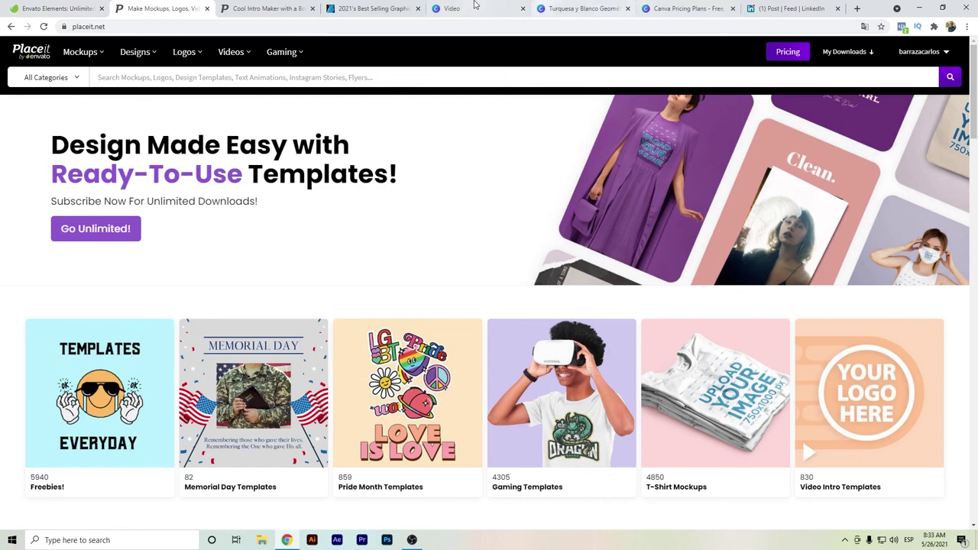
left_click(501, 7)
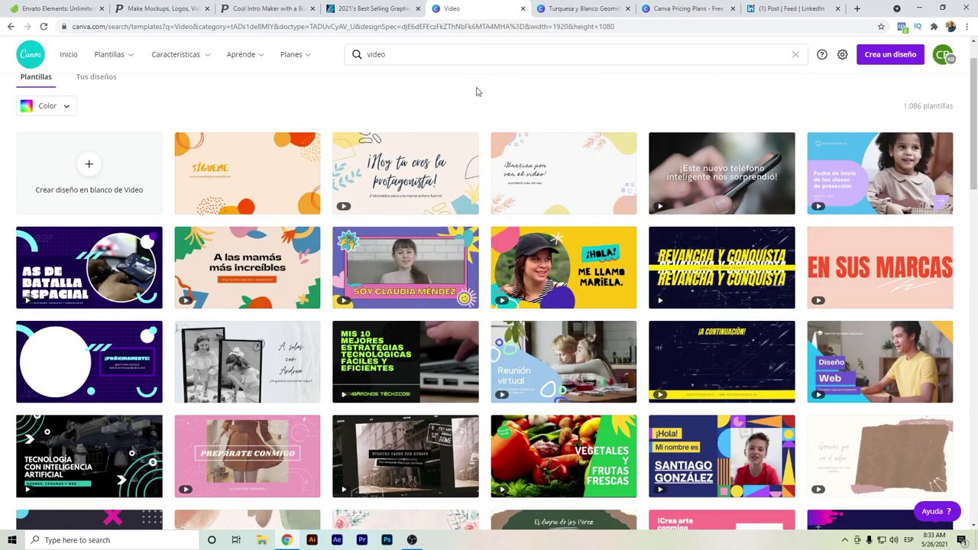
Step: Go to the Canva home page, then the LinkedIn post about shared Canva templates
left_click(43, 65)
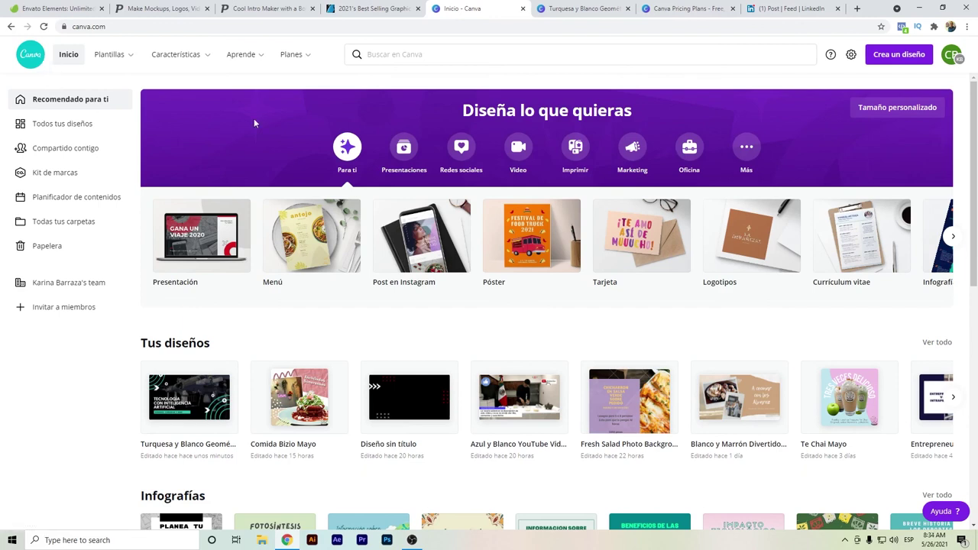
left_click(774, 6)
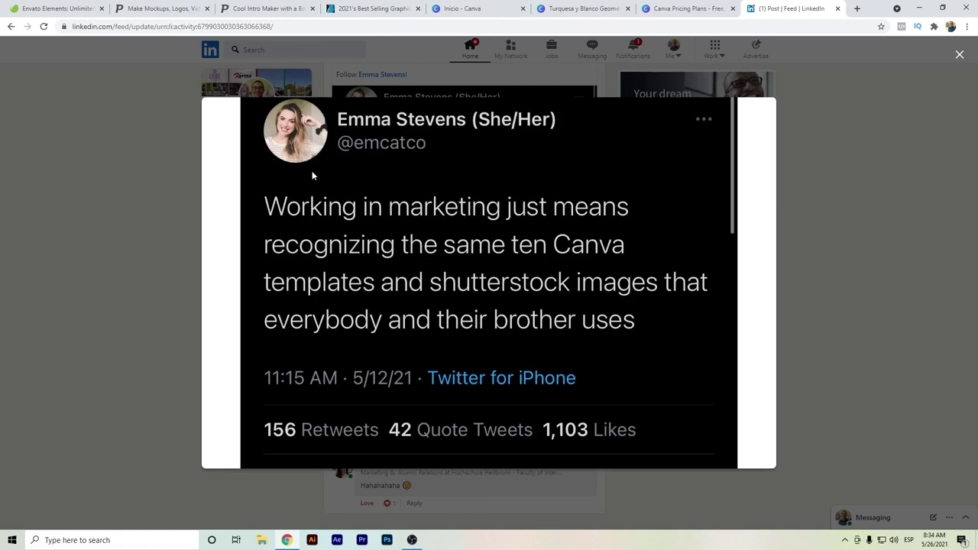
Step: Show the Elementos lines and shapes in the intro design, then the Envato Elements home page
left_click(536, 9)
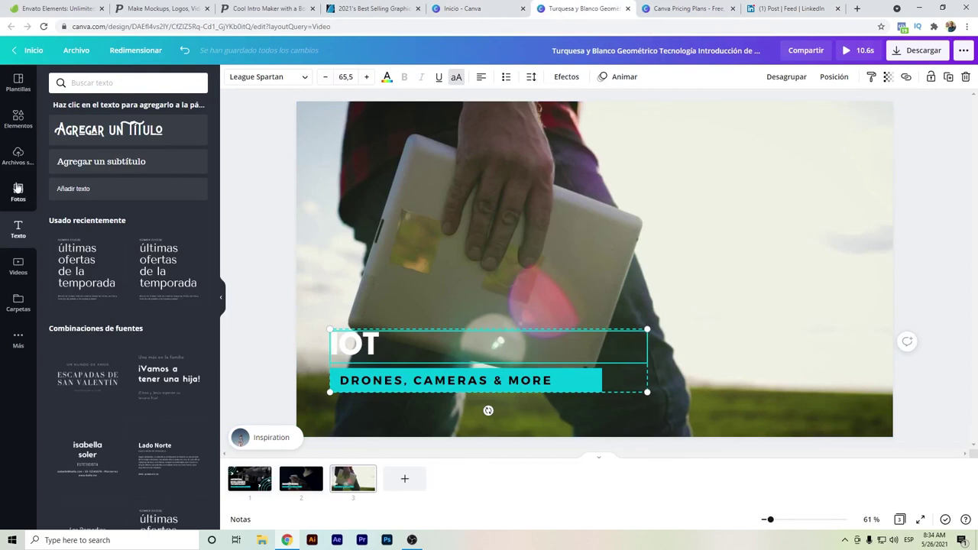
left_click(18, 123)
left_click(54, 8)
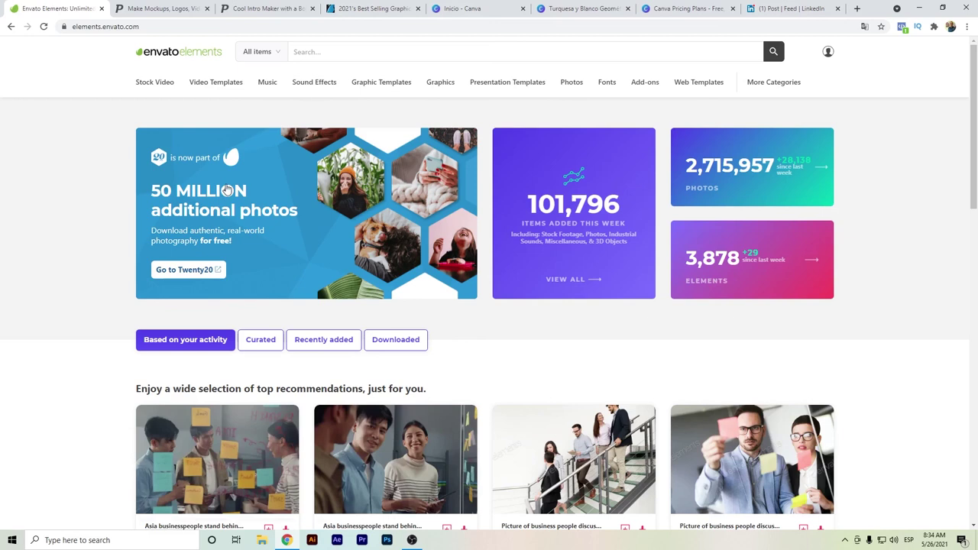